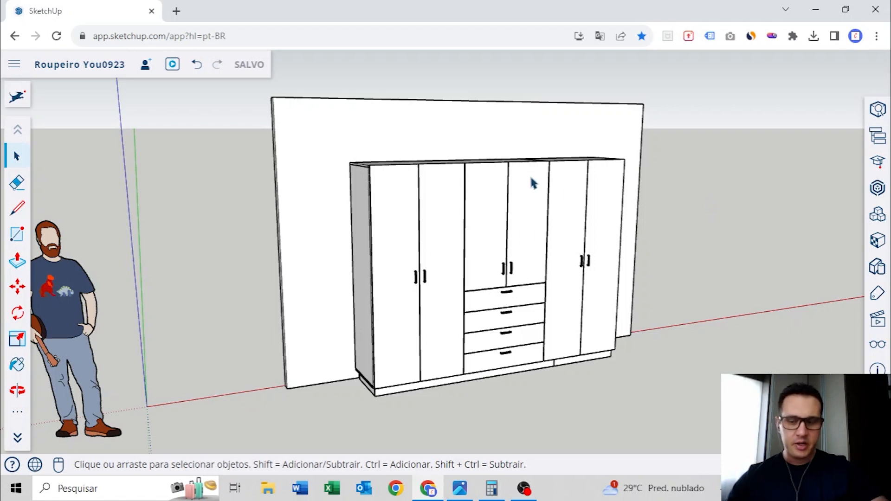
Measure the wardrobe's overall width across its top with the Tape Measure tool
scroll(510, 194, down, 3)
middle_drag(483, 207, 467, 236)
scroll(467, 237, up, 5)
key(t)
click(248, 174)
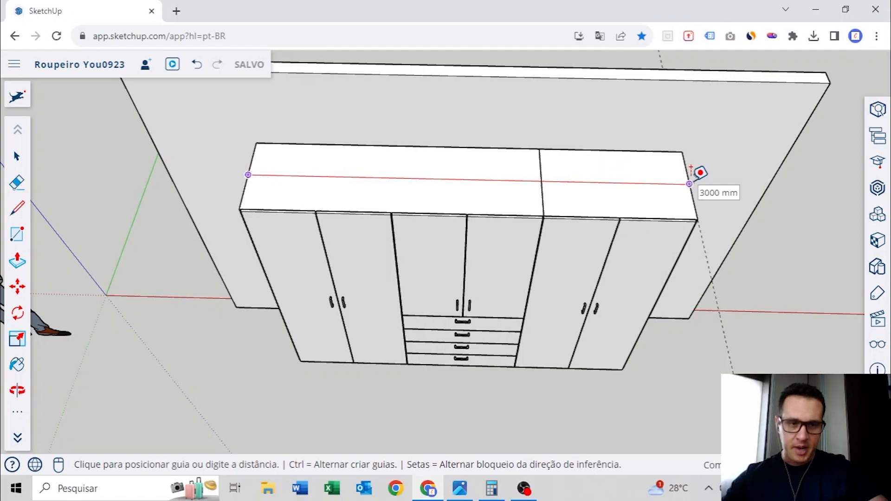
scroll(691, 171, down, 5)
middle_drag(587, 203, 430, 172)
key(space)
Examine the dimensioned sheet beside the figure, switch to the Photos app to view the stacked MDF boards, and return to SketchUp
scroll(387, 231, up, 5)
middle_drag(377, 243, 432, 171)
mouse_move(431, 172)
shift+middle_down()
mouse_move(448, 216)
mouse_move(442, 238)
shift+middle_up()
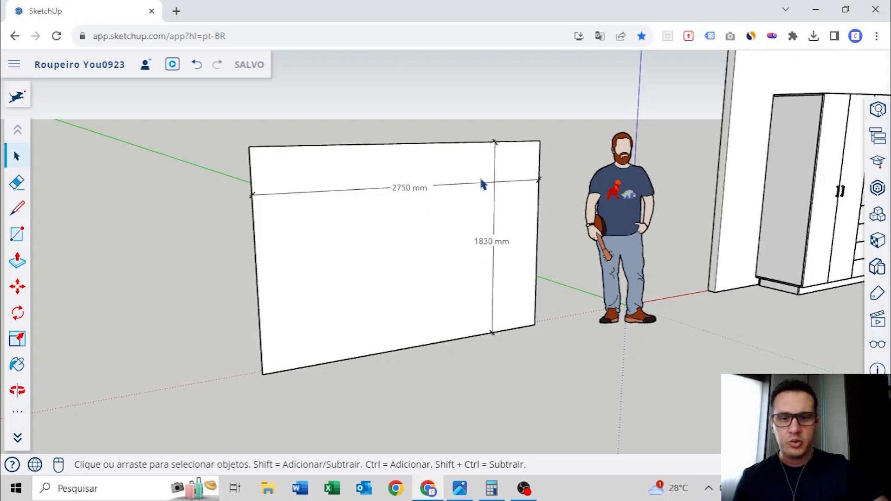
click(459, 488)
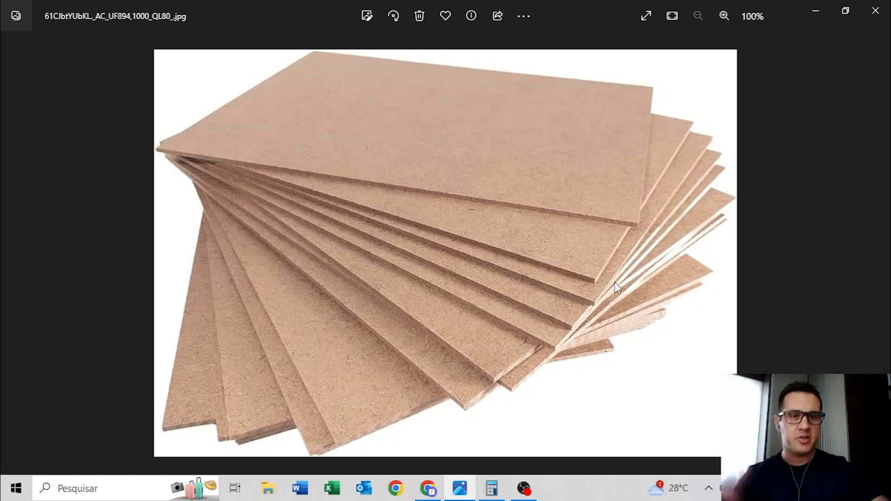
click(815, 11)
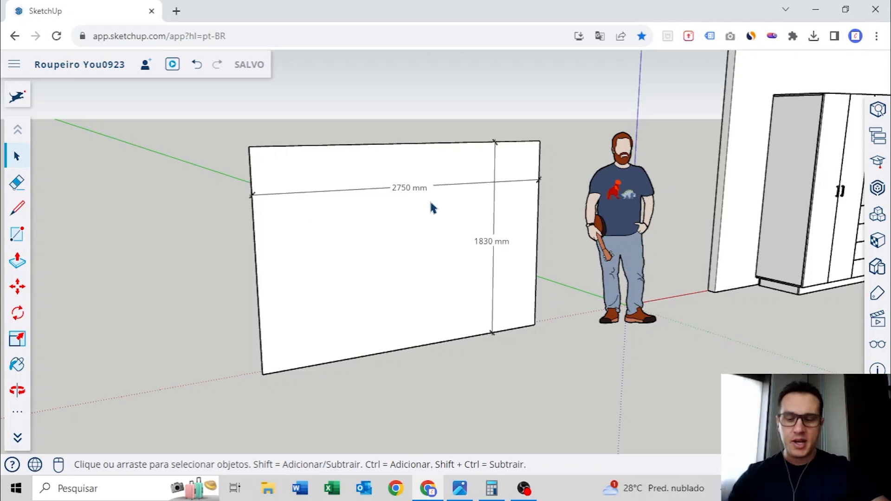
Compare the wardrobe's top with the dimensioned sheet standing on the other side of the figure
scroll(431, 203, down, 4)
mouse_move(671, 192)
middle_down()
mouse_move(563, 196)
mouse_move(356, 302)
middle_up()
mouse_move(575, 215)
middle_down()
mouse_move(549, 253)
mouse_move(485, 250)
mouse_move(495, 253)
middle_up()
scroll(520, 178, up, 2)
mouse_move(523, 182)
middle_down()
mouse_move(477, 244)
mouse_move(498, 222)
middle_up()
scroll(478, 232, up, 2)
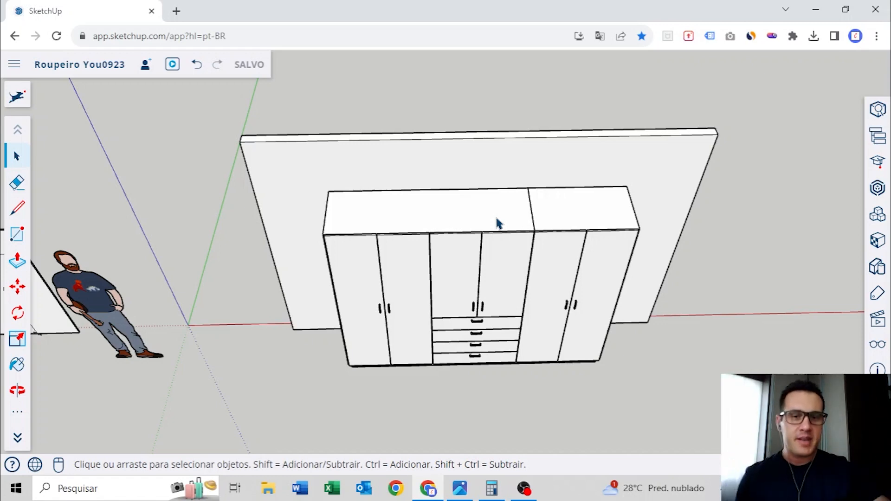
scroll(447, 213, down, 3)
shift+middle_drag(446, 213, 536, 208)
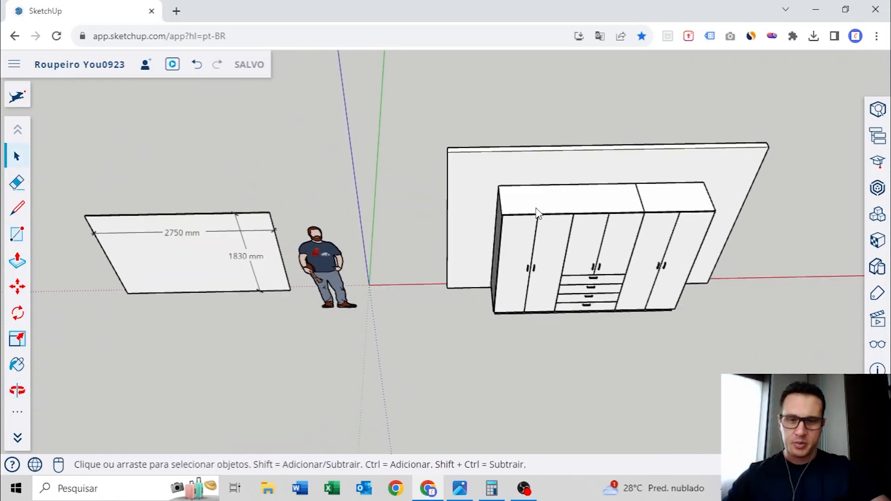
Check the wardrobe's top from its front corner with the Tape Measure tool and compare its length with the sheet's longer dimension
scroll(536, 213, up, 2)
key(t)
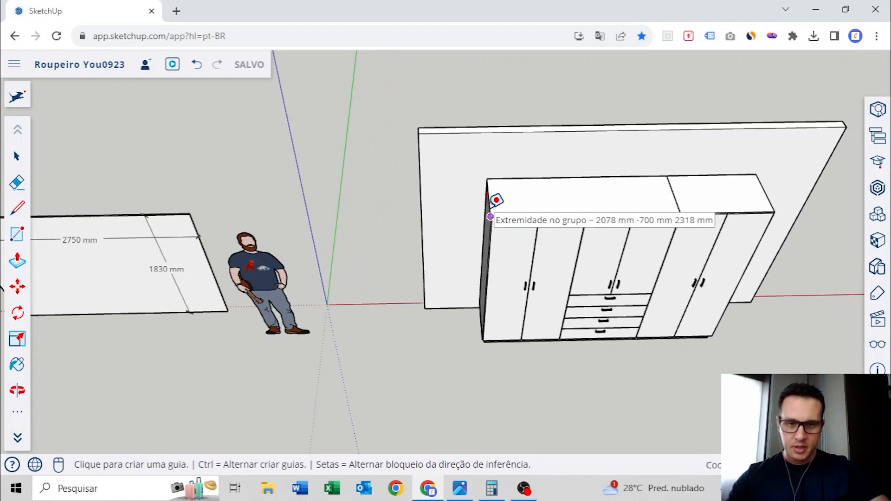
middle_drag(570, 199, 479, 215)
key(space)
middle_drag(186, 246, 441, 215)
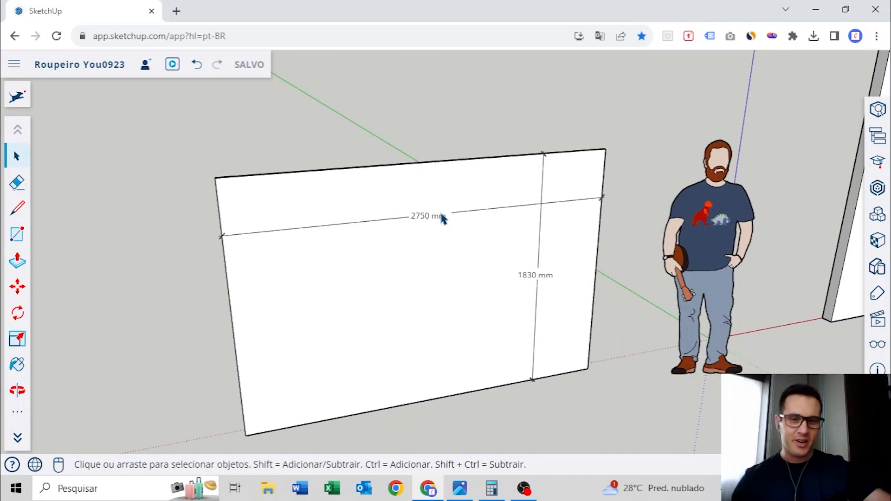
middle_drag(427, 220, 512, 225)
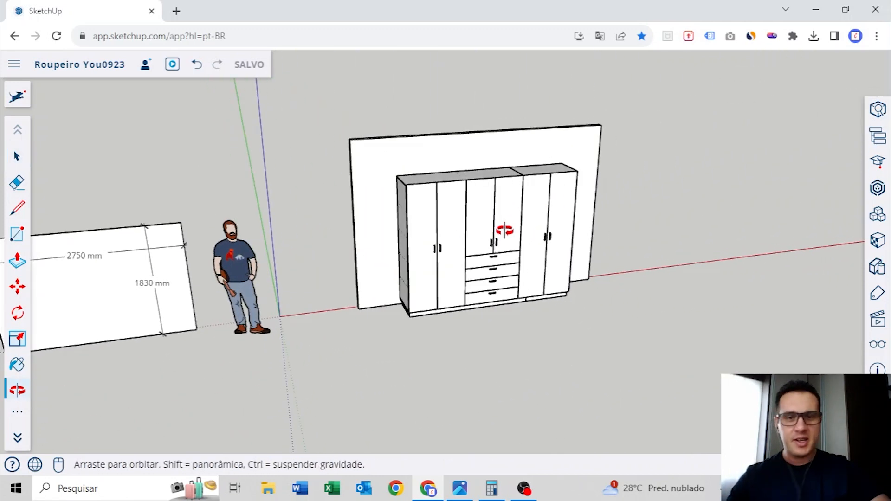
Inspect how the wardrobe's top is split by selecting its longer and shorter top panels in turn
scroll(501, 221, up, 5)
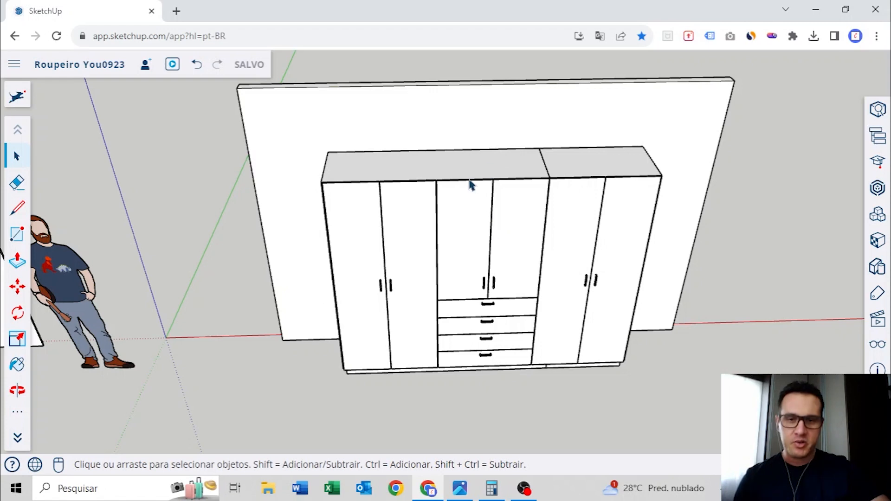
middle_drag(469, 183, 504, 239)
scroll(528, 209, up, 3)
click(333, 204)
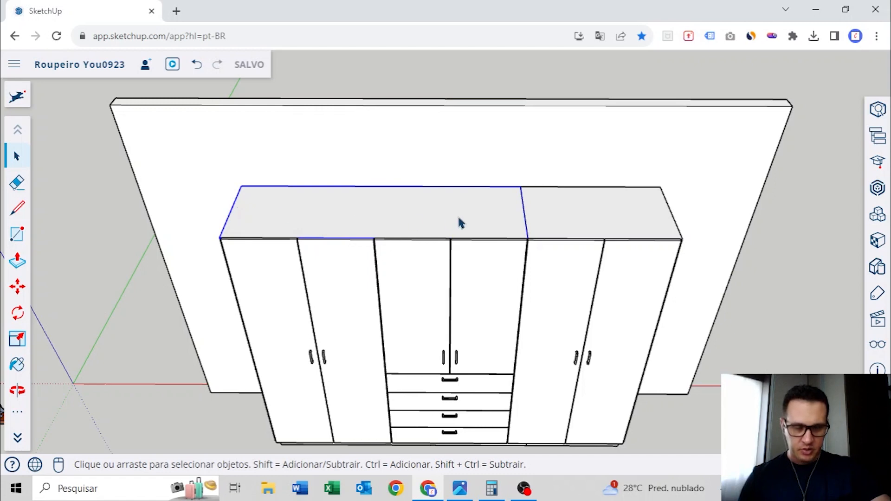
click(587, 213)
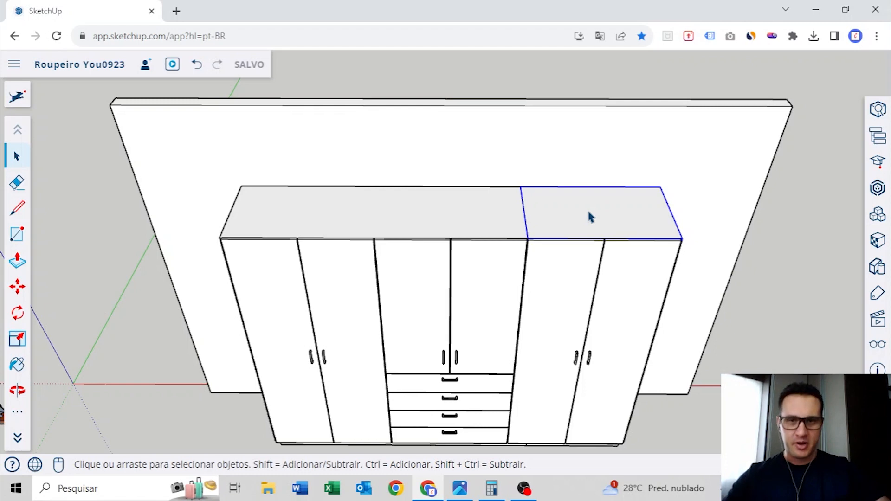
Copy the back wall along the red axis to the empty area well beyond the wardrobe
scroll(586, 208, down, 5)
middle_drag(511, 255, 497, 195)
key(m)
click(389, 170)
key(ctrl)
scroll(390, 173, down, 3)
scroll(589, 181, down, 2)
shift+middle_drag(597, 183, 467, 186)
click(572, 176)
key(space)
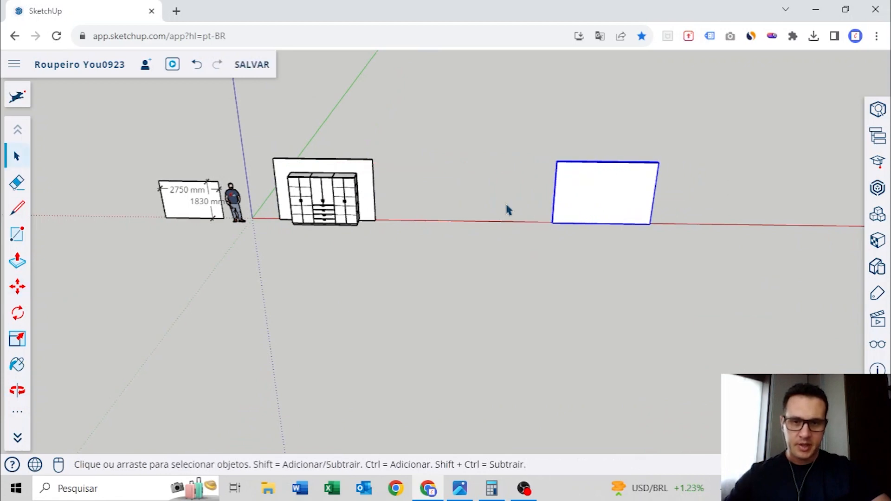
Hide the original wall behind the wardrobe
scroll(320, 208, up, 5)
middle_drag(334, 228, 406, 214)
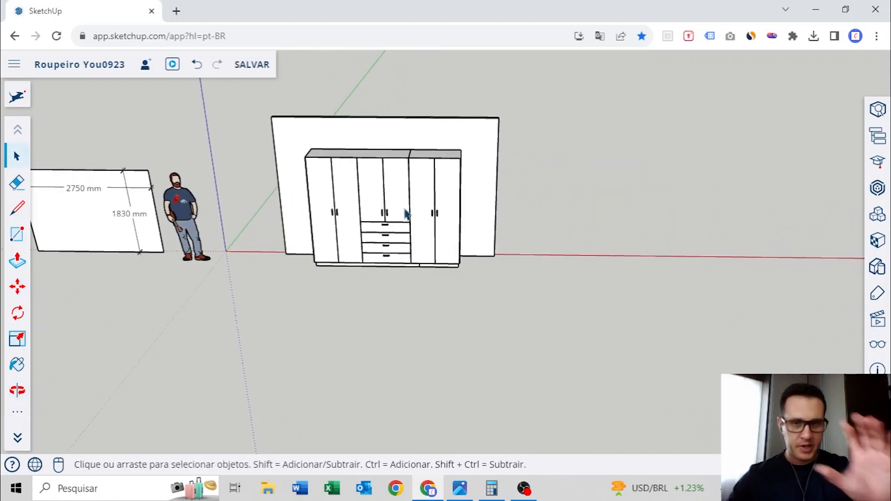
scroll(406, 215, down, 2)
scroll(406, 214, up, 4)
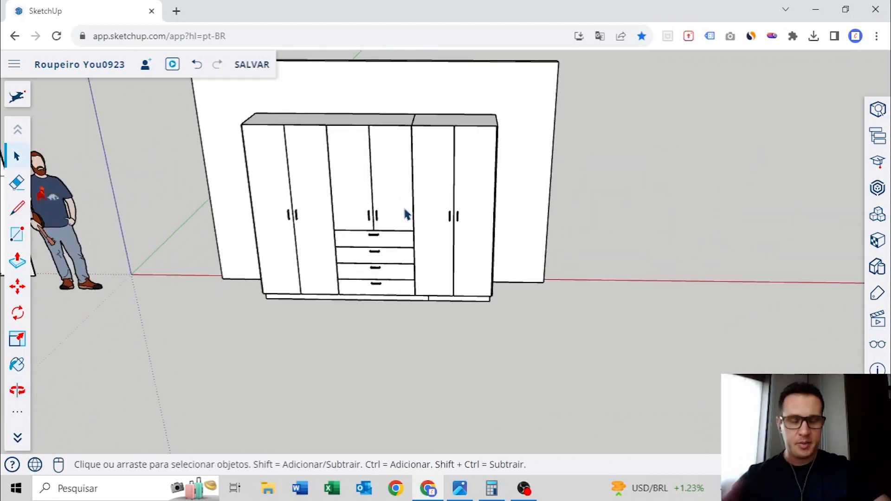
middle_drag(389, 241, 453, 202)
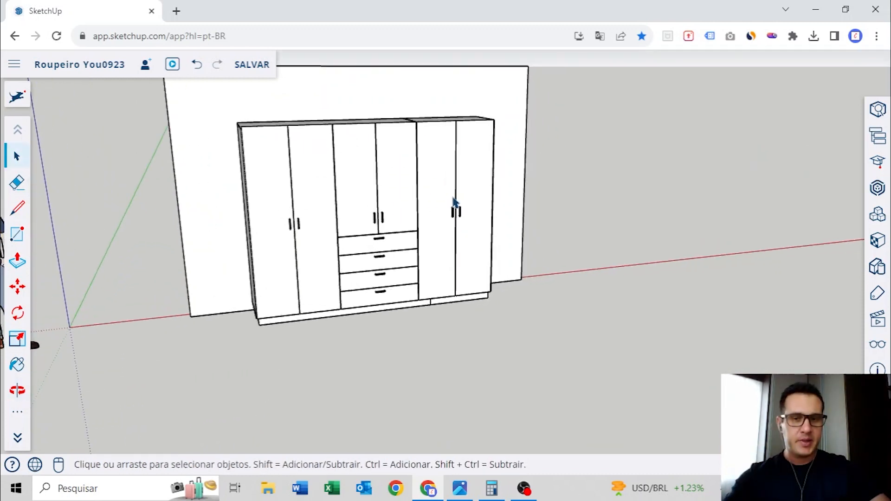
right_click(353, 147)
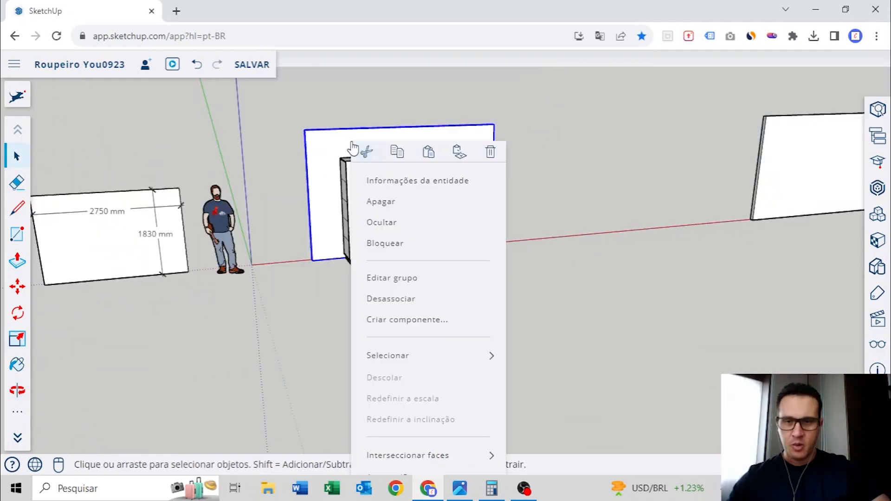
click(382, 223)
Examine the wardrobe's interior from its open rear, focusing on the shorter base panel and the plinth joint
middle_drag(299, 169, 508, 245)
scroll(501, 245, up, 5)
middle_drag(439, 266, 549, 255)
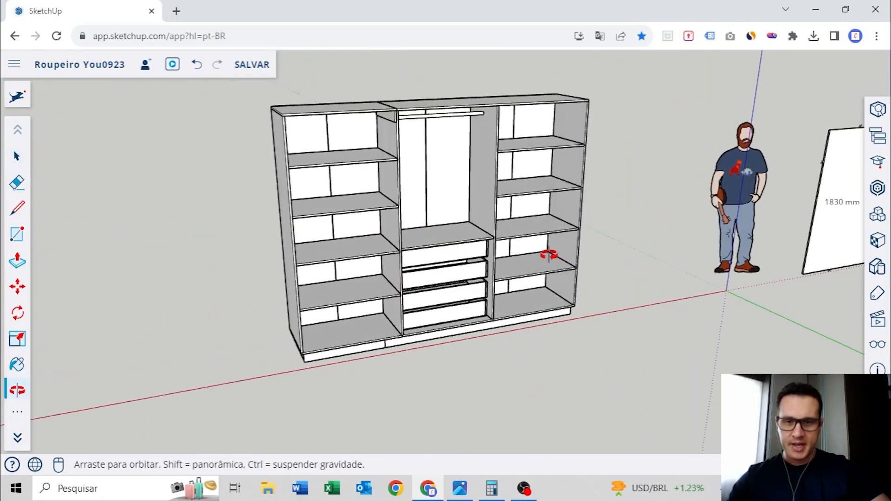
scroll(538, 292, up, 4)
mouse_move(529, 302)
shift+middle_down()
mouse_move(493, 278)
mouse_move(533, 293)
shift+middle_up()
scroll(542, 292, up, 3)
middle_drag(593, 293, 388, 262)
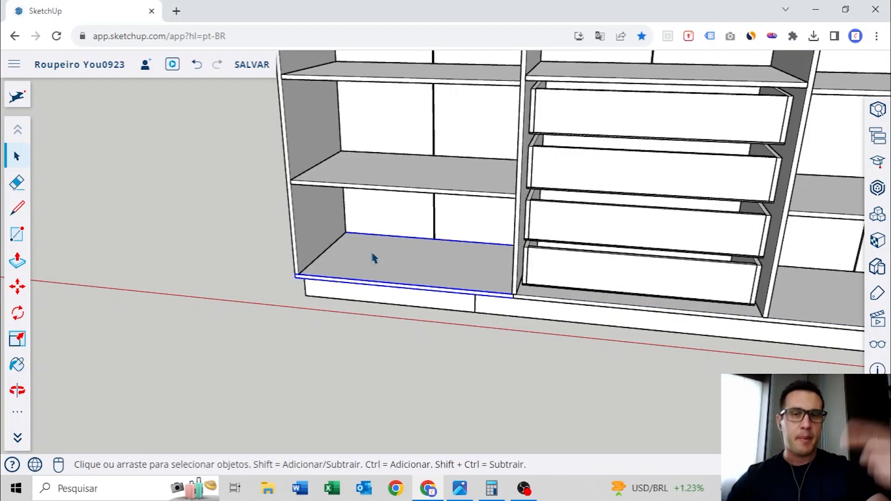
Inspect the wardrobe's vertical panels and its longer top panel by selecting them one at a time
middle_drag(374, 258, 547, 173)
click(547, 173)
click(448, 183)
click(654, 124)
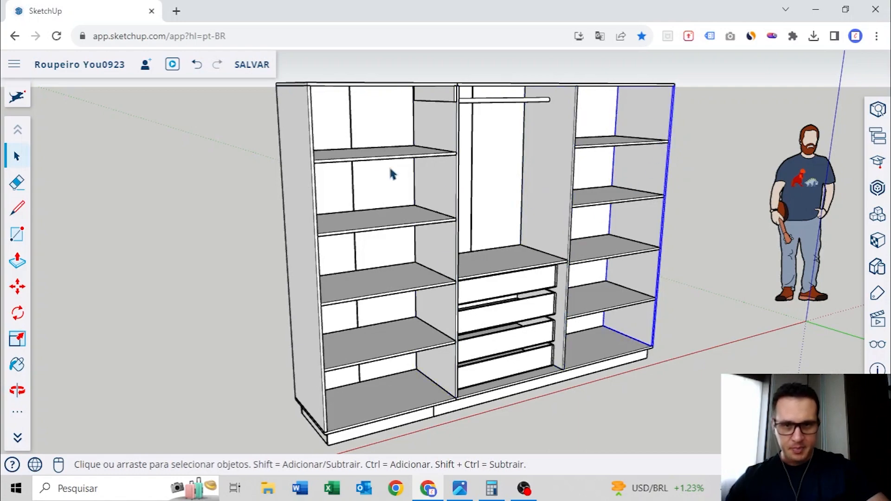
click(314, 130)
middle_drag(492, 178, 337, 177)
click(491, 162)
Examine the wardrobe's door and drawer fronts, and its shelves and longer base panel from the open rear
middle_drag(218, 204, 565, 218)
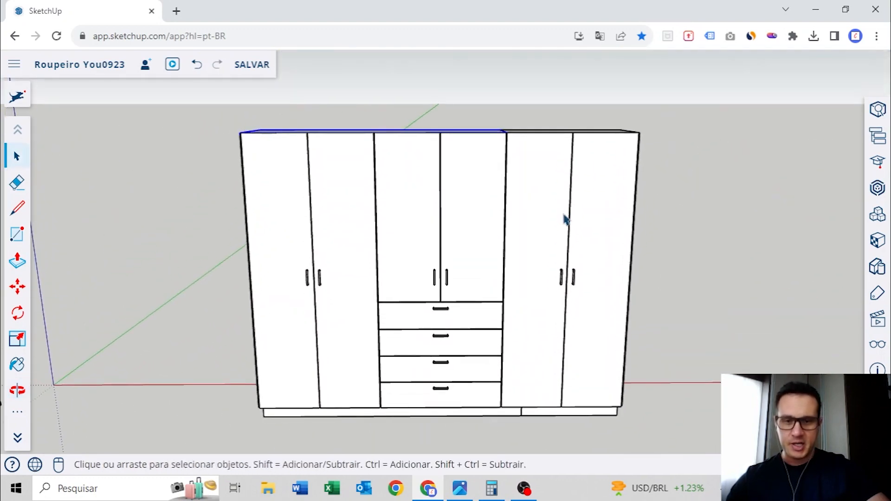
middle_drag(492, 338, 498, 282)
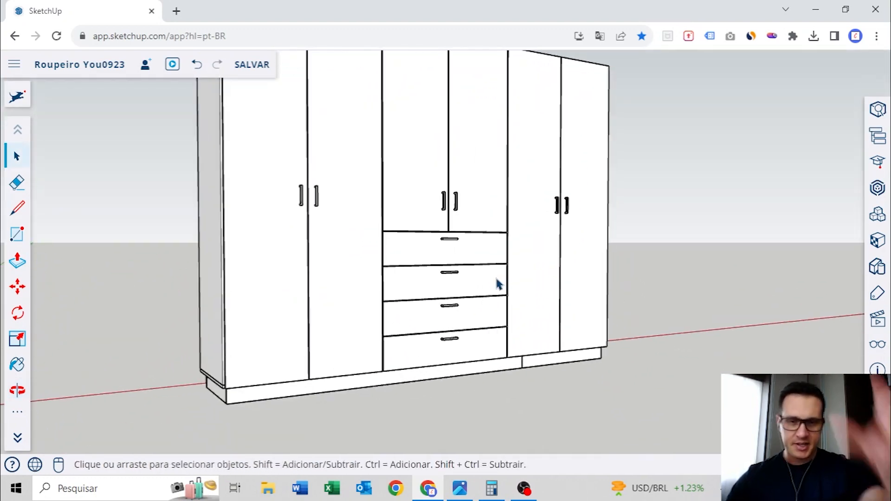
middle_drag(498, 283, 428, 221)
scroll(427, 221, up, 2)
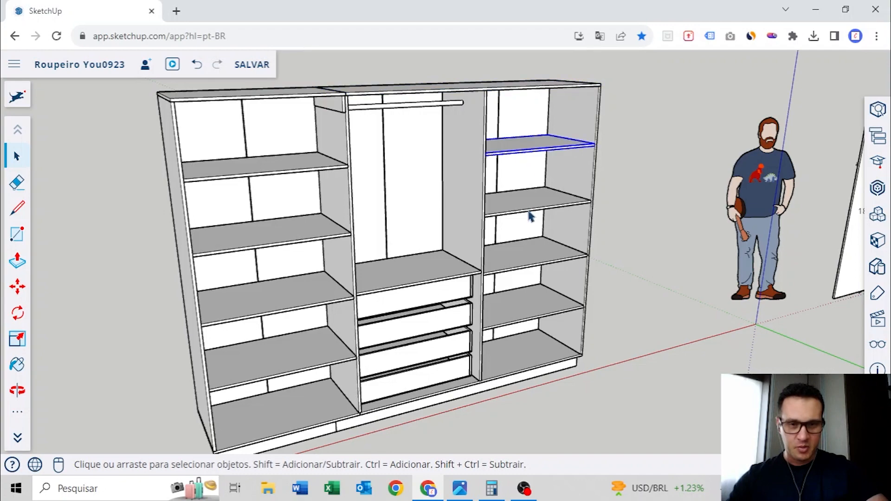
middle_drag(520, 364, 352, 287)
middle_drag(421, 284, 386, 157)
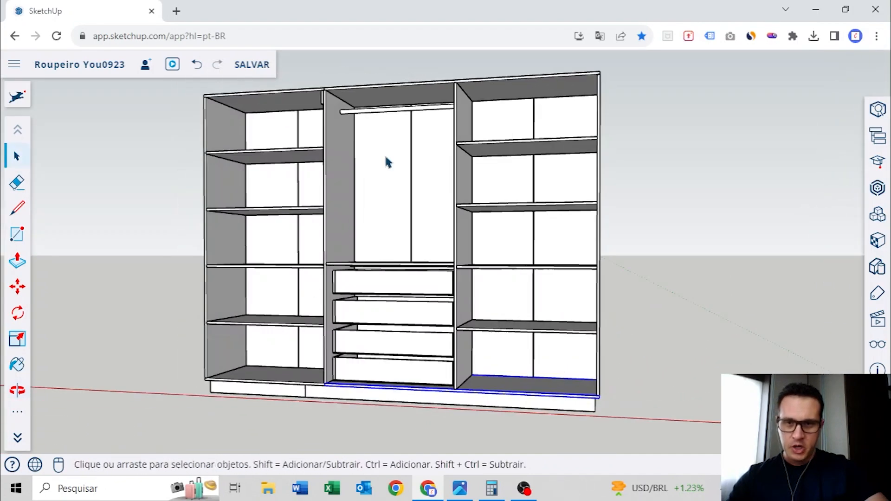
middle_drag(302, 129, 385, 191)
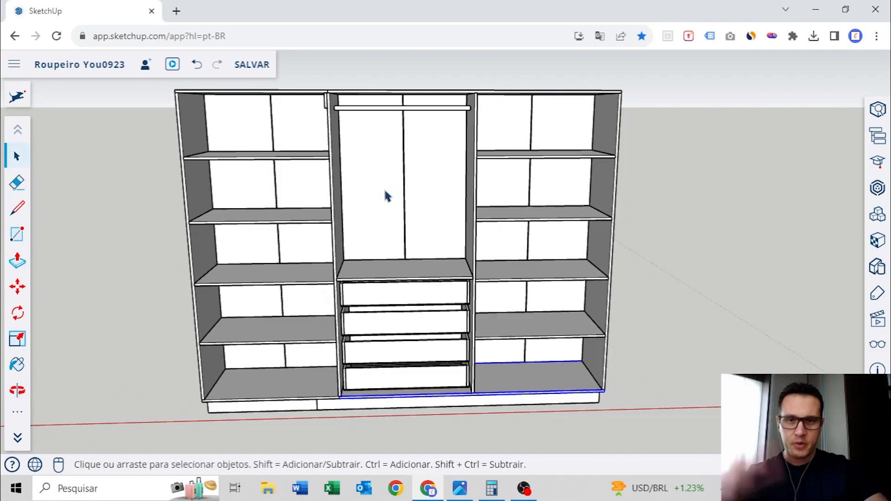
Place a vertical guide through the centre of the copied wall, from its side edge to the midpoint of its bottom edge
scroll(384, 192, down, 5)
middle_drag(249, 188, 768, 243)
middle_drag(333, 241, 442, 216)
scroll(442, 215, down, 5)
middle_drag(485, 239, 399, 240)
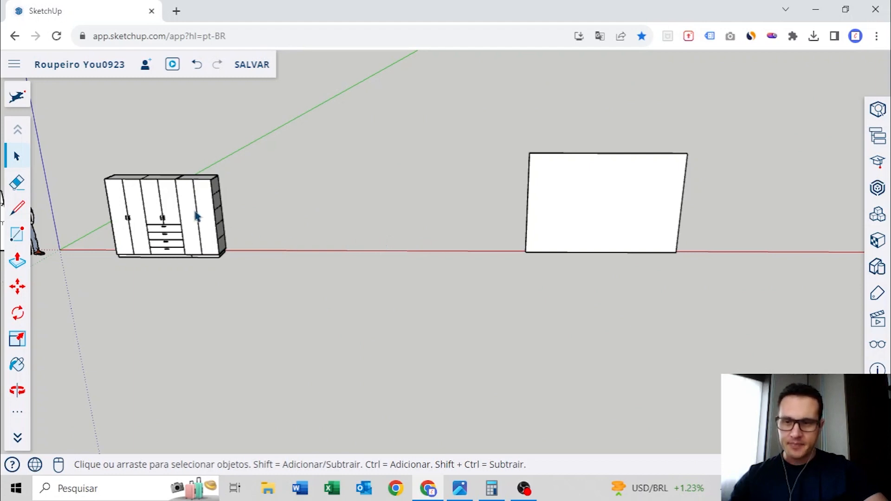
middle_drag(179, 222, 279, 222)
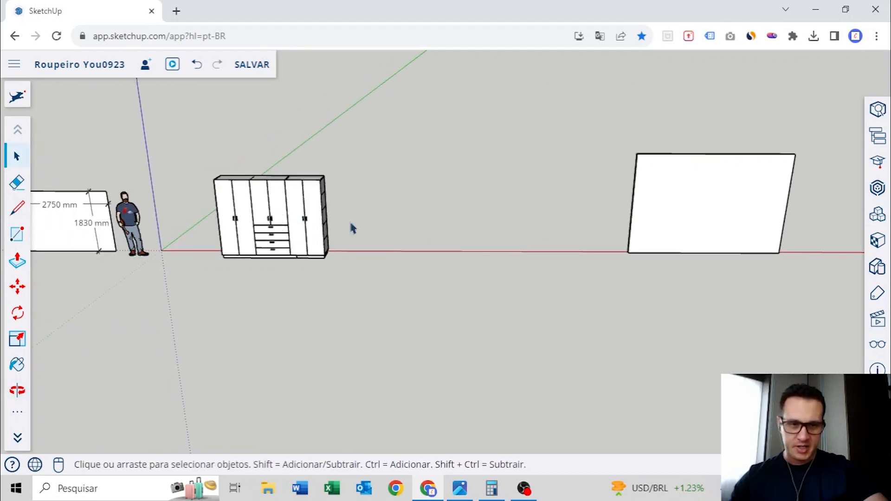
middle_drag(717, 225, 521, 211)
scroll(537, 205, up, 3)
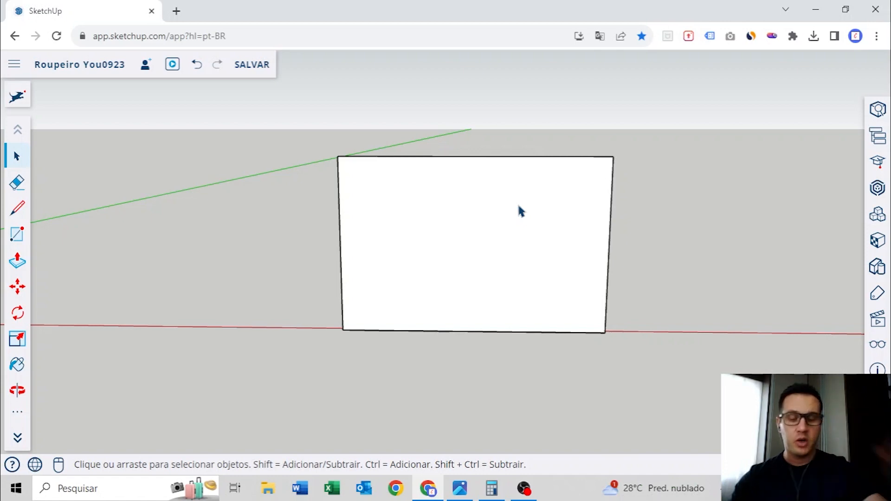
scroll(394, 262, up, 2)
key(t)
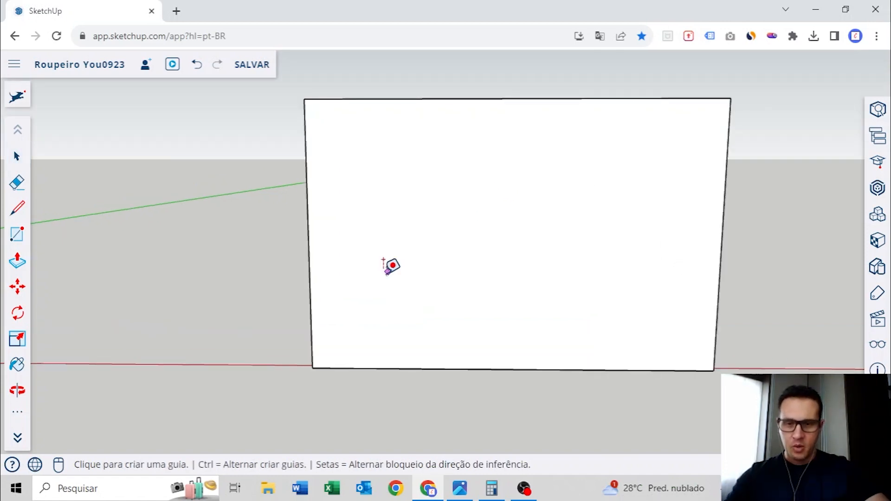
click(307, 237)
click(512, 369)
middle_drag(591, 331, 515, 319)
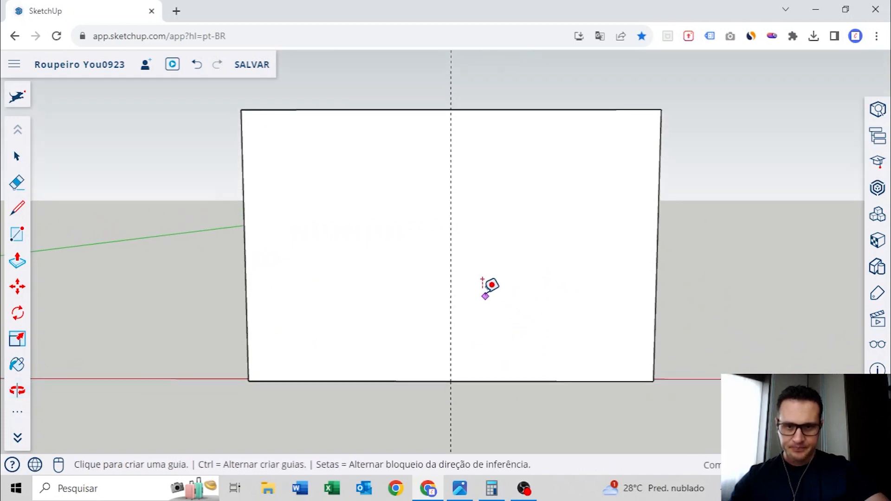
Place vertical guides 1500 mm to each side of the copied wall's centre guide
click(450, 264)
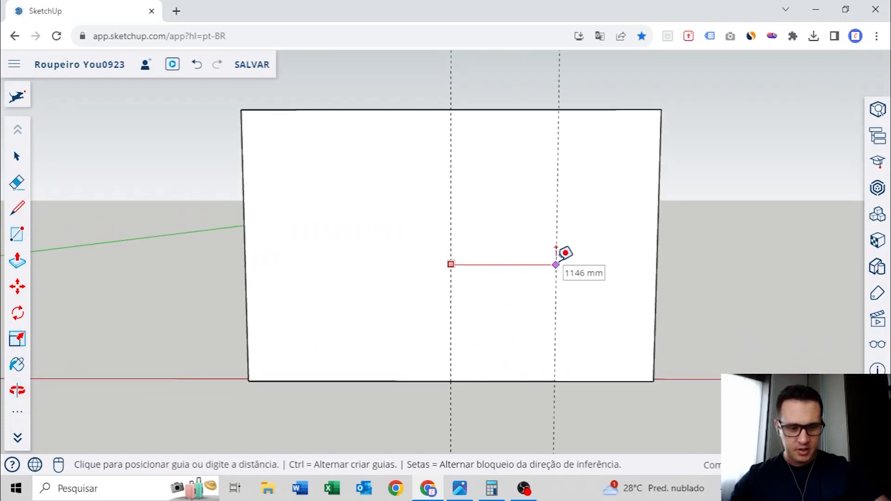
text(1500)
key(Return)
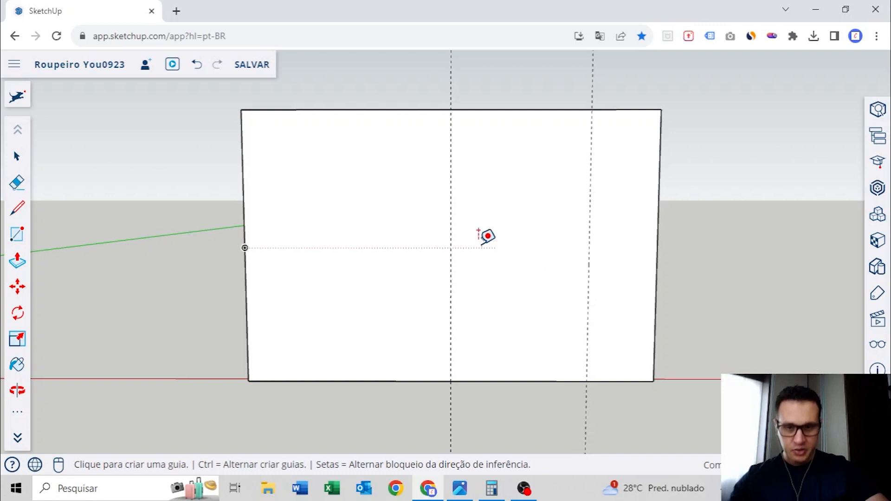
click(451, 271)
key(Escape)
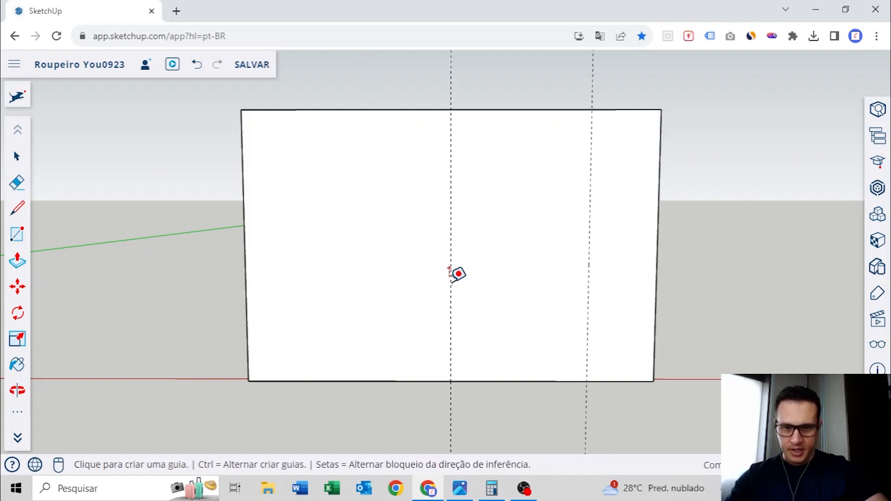
click(447, 283)
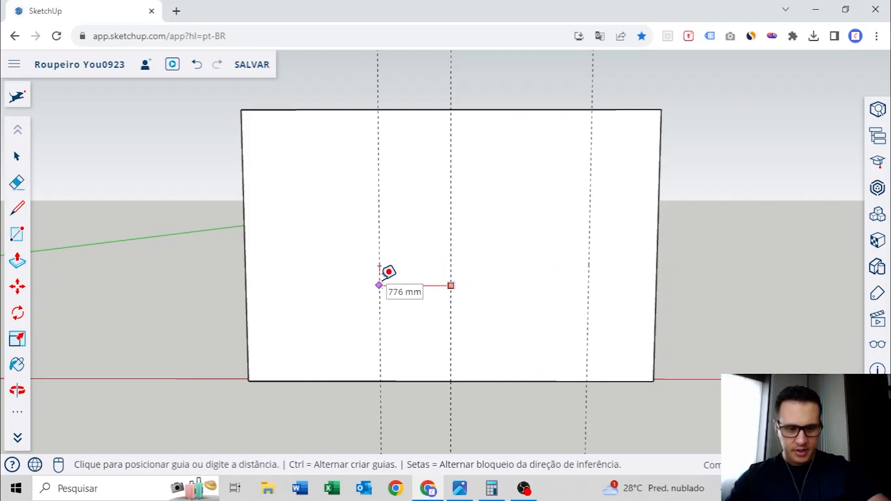
text(1500)
key(Return)
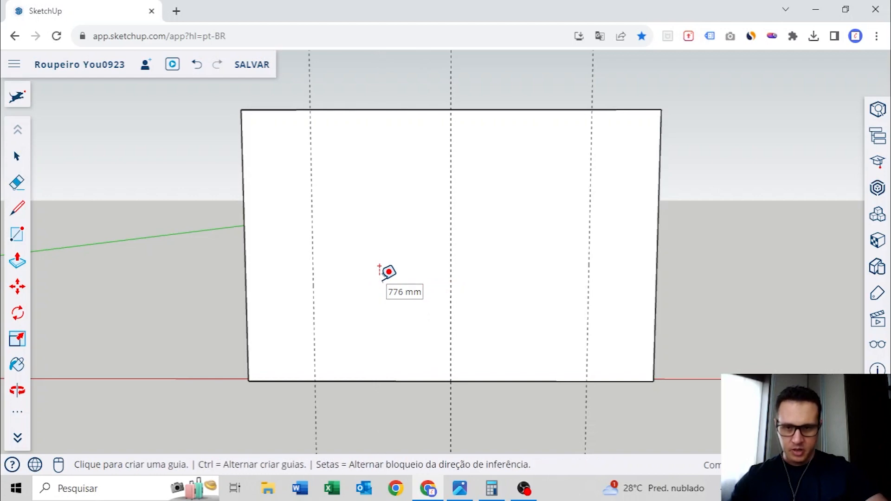
Place a horizontal guide above the copied wall's bottom edge to mark the wardrobe's overall height
click(371, 369)
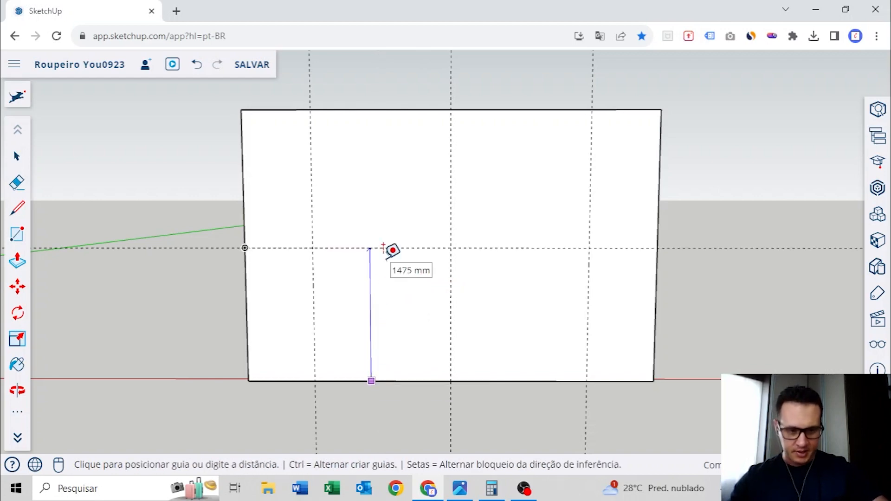
key(Return)
Measure the height of the finished wardrobe's plinth with the Tape Measure
scroll(389, 249, down, 5)
middle_drag(389, 249, 384, 281)
scroll(376, 297, up, 5)
scroll(365, 313, up, 5)
scroll(367, 318, up, 3)
middle_drag(366, 317, 458, 247)
scroll(458, 237, up, 3)
click(412, 173)
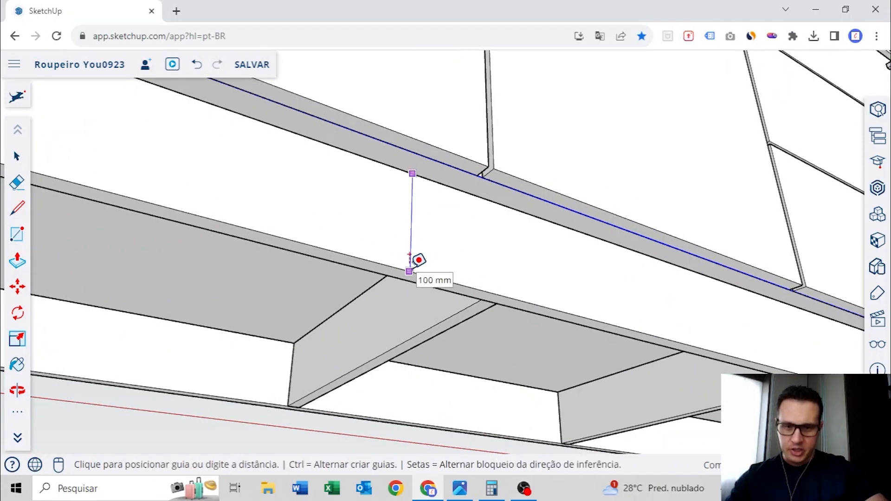
key(Escape)
Place a horizontal guide at the 100 mm plinth height above the copied wall's bottom edge
scroll(418, 261, down, 8)
middle_drag(506, 253, 575, 297)
scroll(815, 374, up, 3)
middle_drag(821, 366, 414, 274)
scroll(414, 279, up, 3)
click(434, 330)
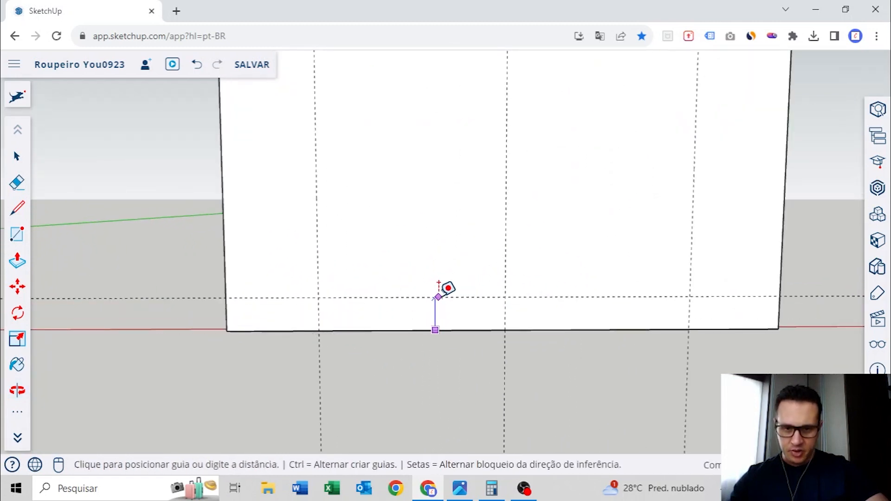
click(438, 296)
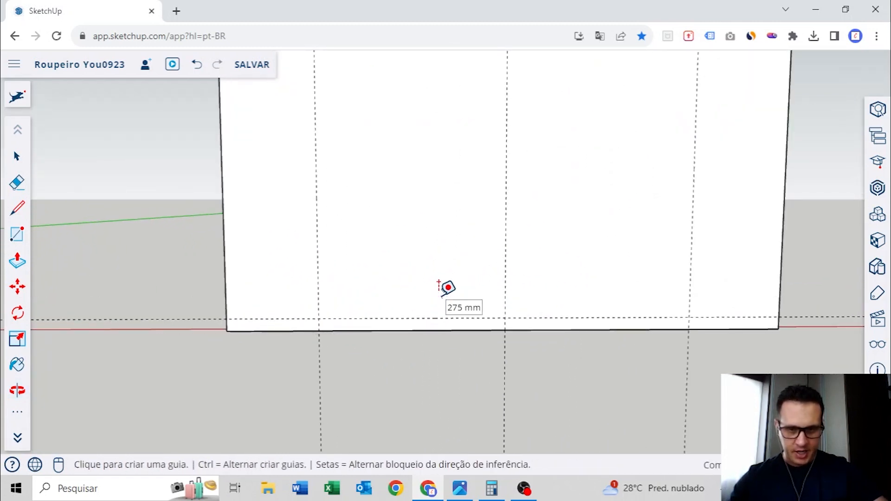
Delete the vertical guide through the centre of the copied wall
scroll(507, 265, down, 3)
middle_drag(507, 264, 538, 302)
key(space)
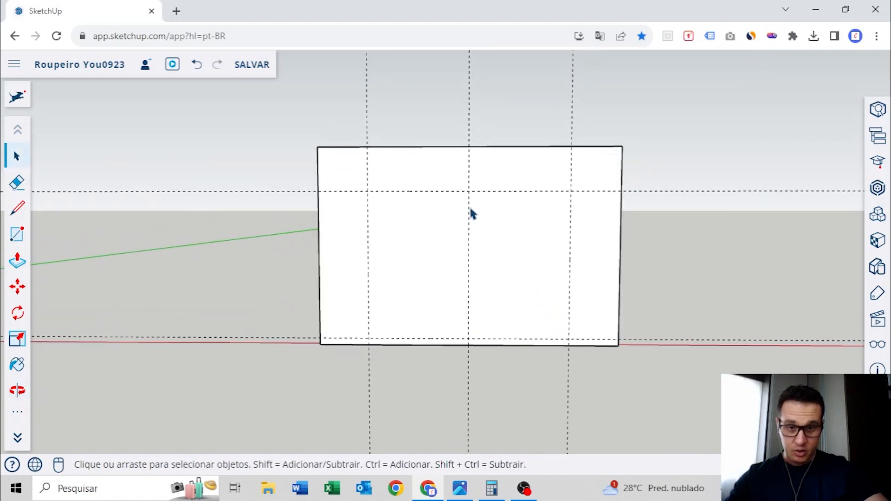
scroll(468, 232, up, 3)
middle_drag(472, 256, 481, 275)
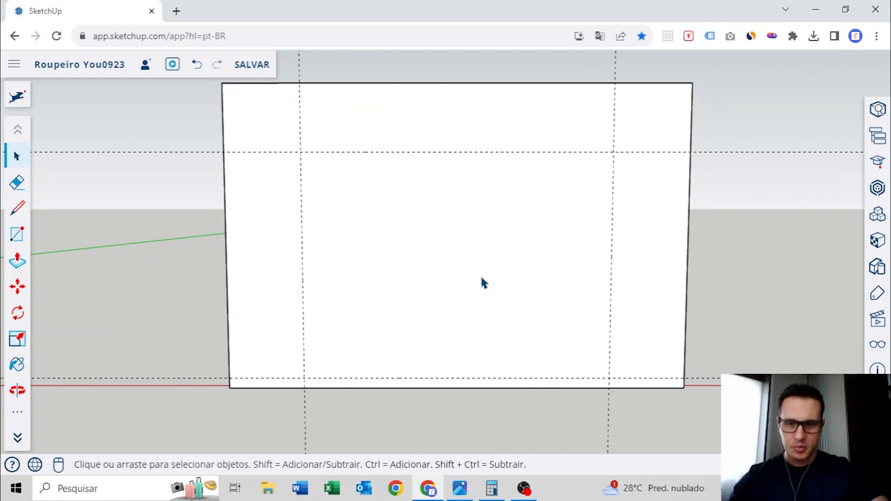
Examine how the finished wardrobe's base is split into two panels, selecting the longer one
scroll(481, 278, down, 5)
middle_drag(448, 286, 677, 348)
middle_drag(395, 345, 501, 315)
scroll(457, 281, up, 8)
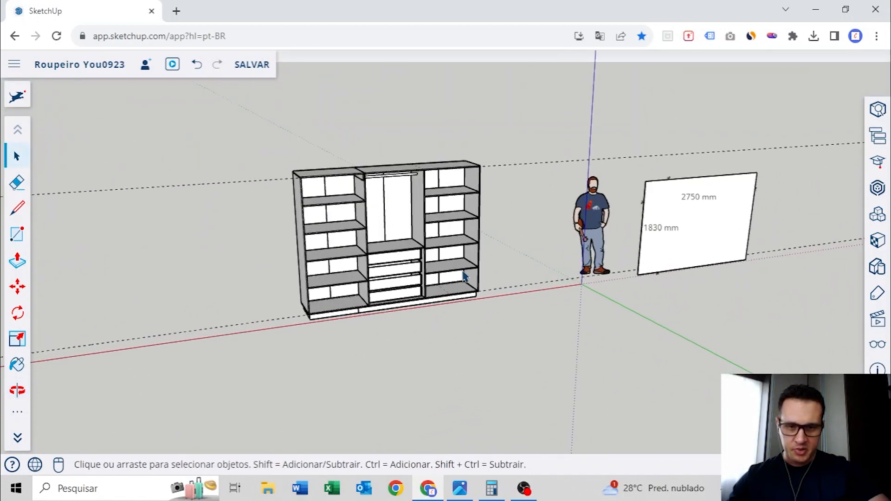
middle_drag(401, 313, 511, 274)
scroll(513, 279, down, 4)
scroll(515, 281, up, 2)
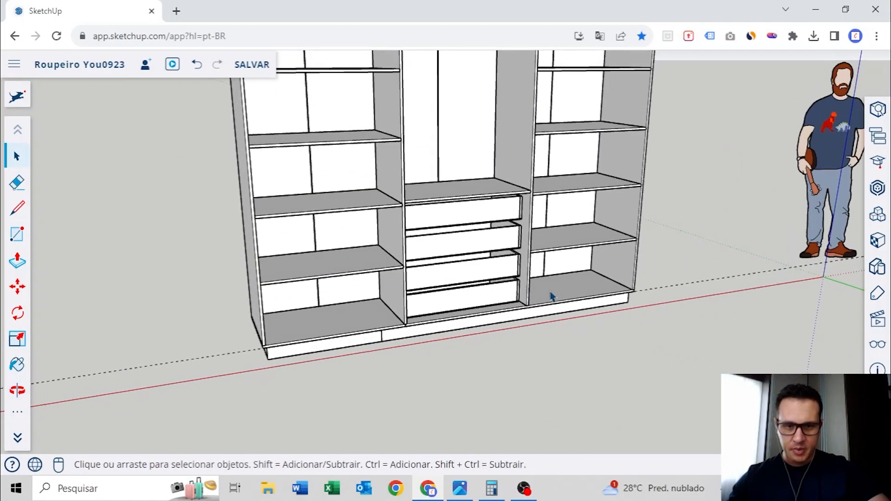
middle_drag(555, 286, 301, 290)
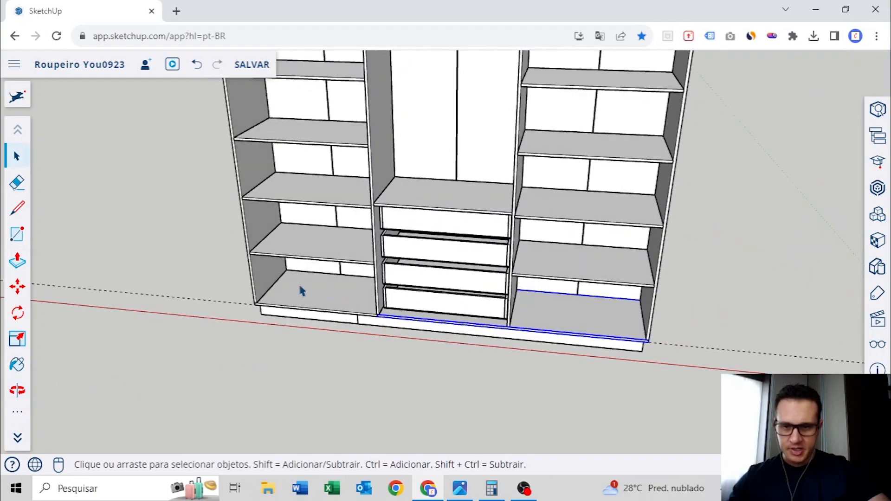
middle_drag(575, 328, 695, 353)
scroll(499, 315, down, 5)
middle_drag(200, 232, 264, 200)
shift+middle_drag(265, 200, 475, 268)
scroll(376, 245, up, 3)
shift+middle_drag(534, 275, 477, 265)
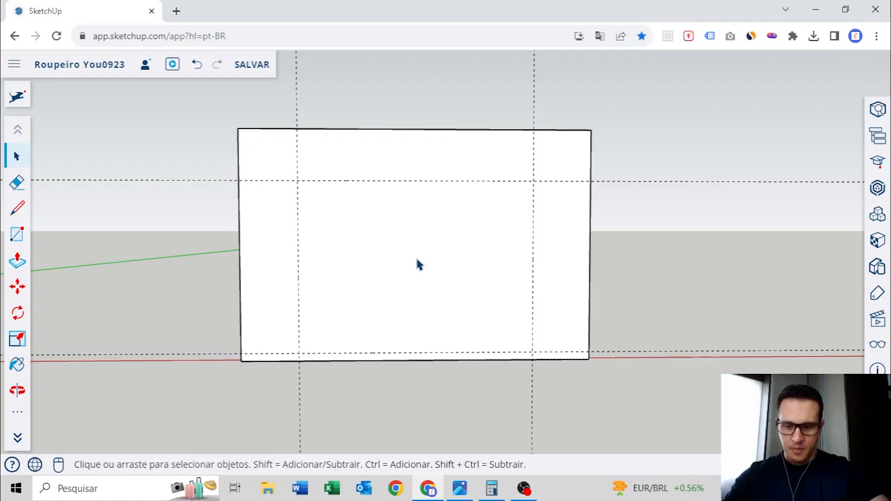
Place a vertical guide between the copied wall's two outer guides to mark where the base panel splits
key(t)
scroll(354, 269, up, 4)
click(270, 262)
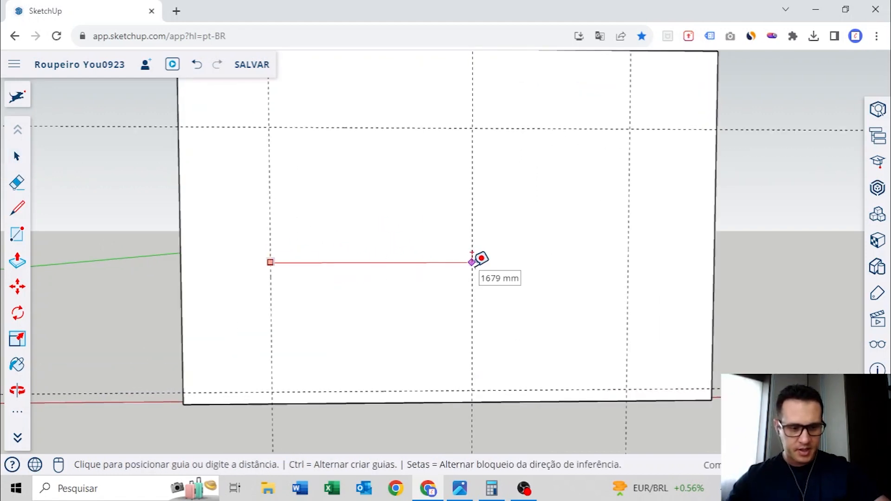
click(472, 262)
scroll(476, 260, down, 4)
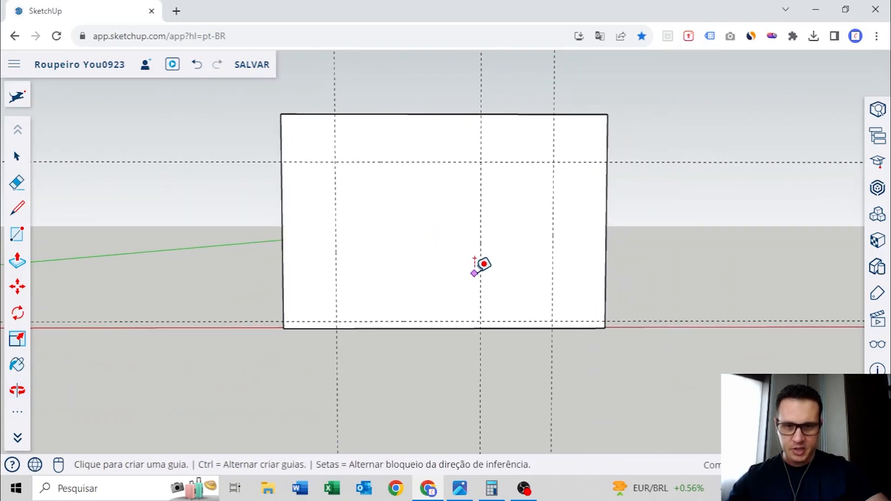
Place a horizontal guide 18 mm above the plinth-height guide for the base panel's thickness
scroll(367, 305, up, 5)
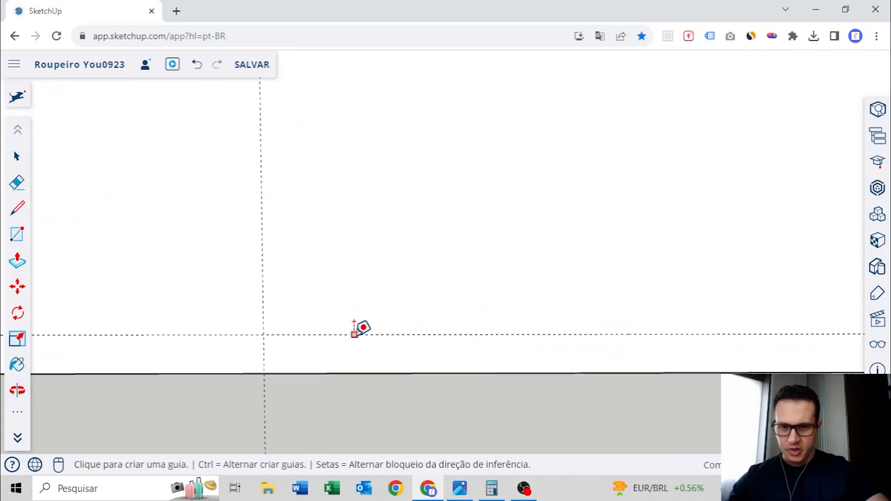
click(354, 334)
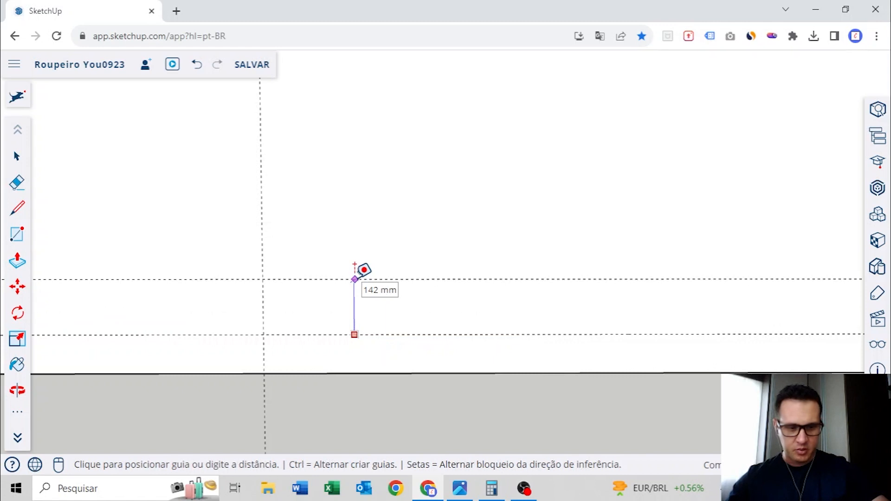
text(18)
key(Return)
scroll(418, 283, down, 3)
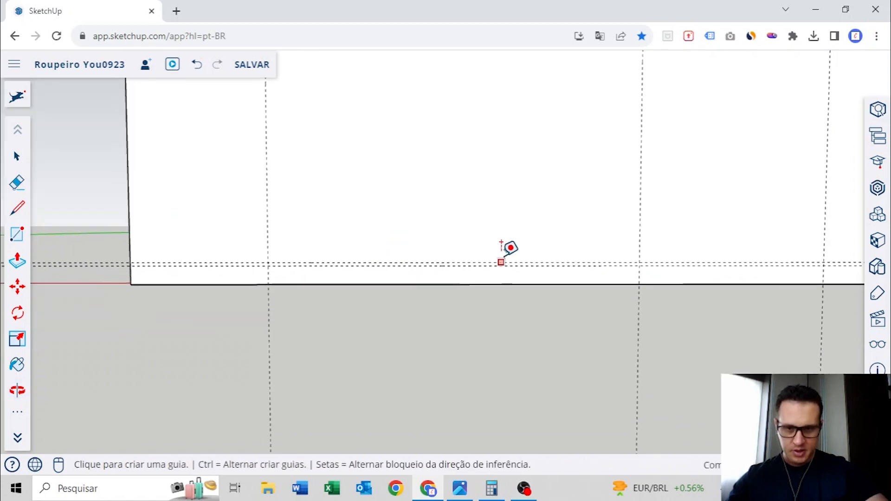
Draw a thin rectangle between the two lower horizontal guides, from the left outer vertical guide to the split guide
click(16, 234)
scroll(297, 248, up, 5)
click(238, 276)
middle_drag(291, 254, 669, 274)
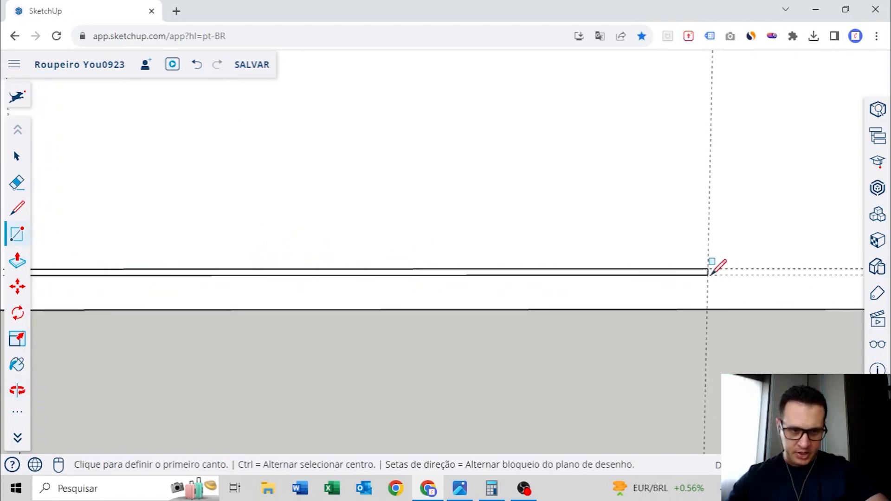
click(709, 275)
Extrude the thin rectangle out from the wall with Push/Pull to the base panel's depth
scroll(594, 263, down, 3)
middle_drag(310, 223, 560, 282)
scroll(386, 291, up, 3)
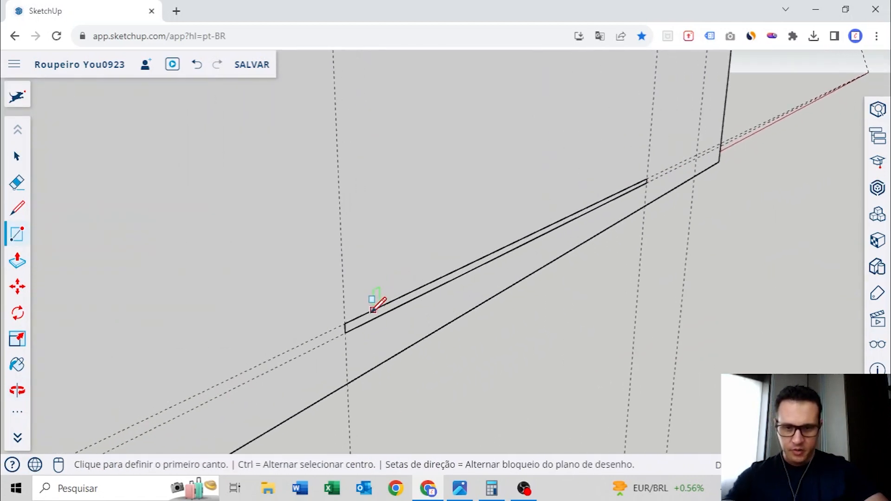
scroll(378, 297, up, 1)
key(p)
click(363, 333)
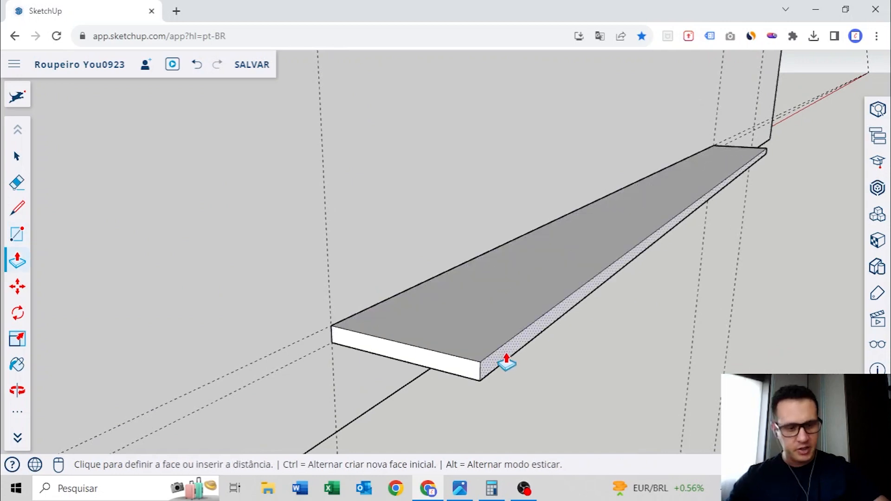
key(Return)
Turn the whole extruded longer base panel into a group
scroll(589, 320, down, 4)
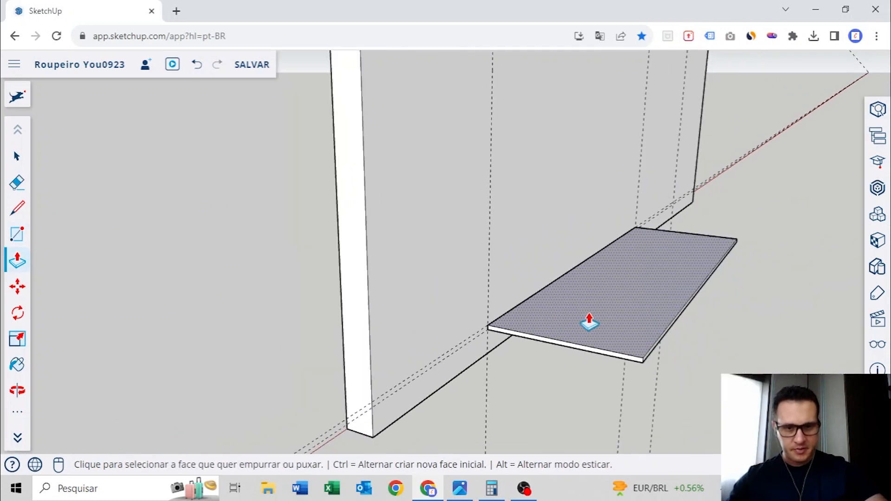
middle_drag(588, 320, 408, 318)
key(space)
right_click(453, 294)
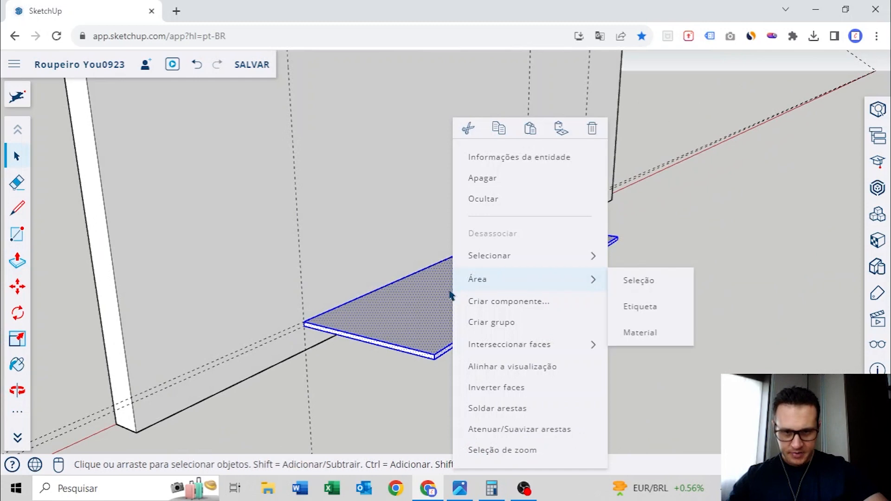
click(503, 320)
Draw a rectangle over the longer base panel's end face at the split guide, from corner to opposite corner
middle_drag(597, 199, 409, 279)
middle_drag(576, 380, 448, 281)
scroll(474, 275, down, 3)
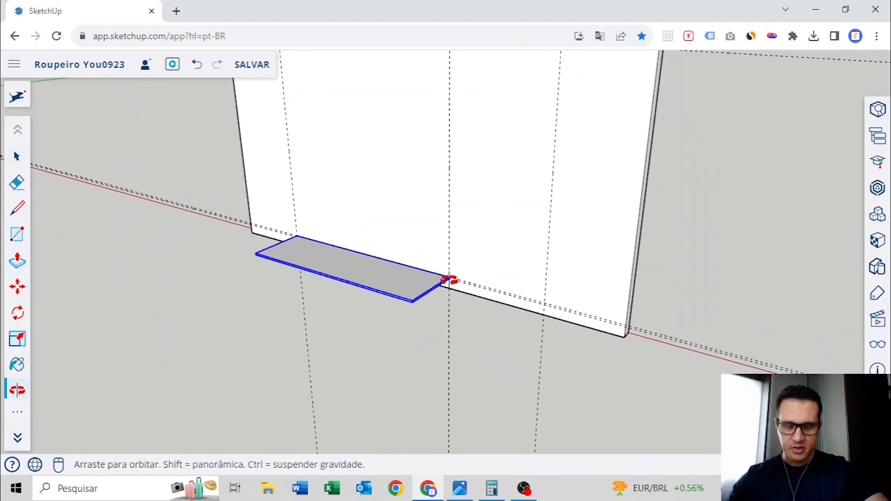
scroll(449, 281, up, 2)
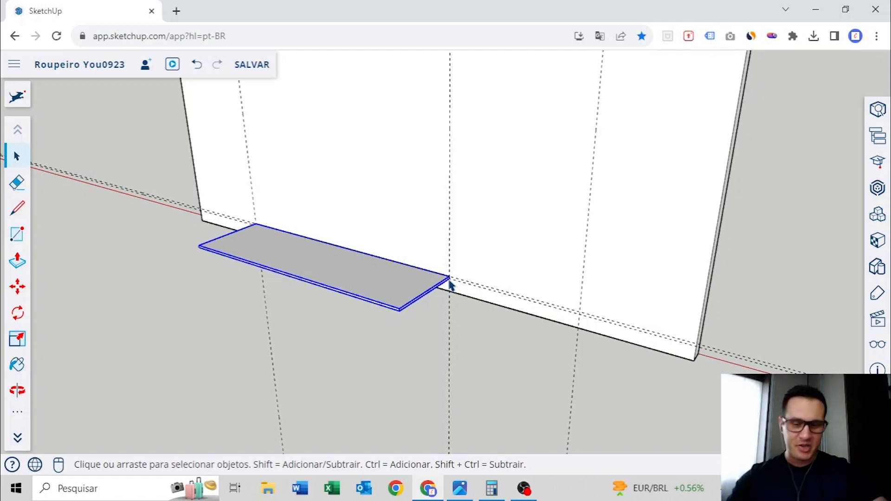
scroll(450, 278, down, 1)
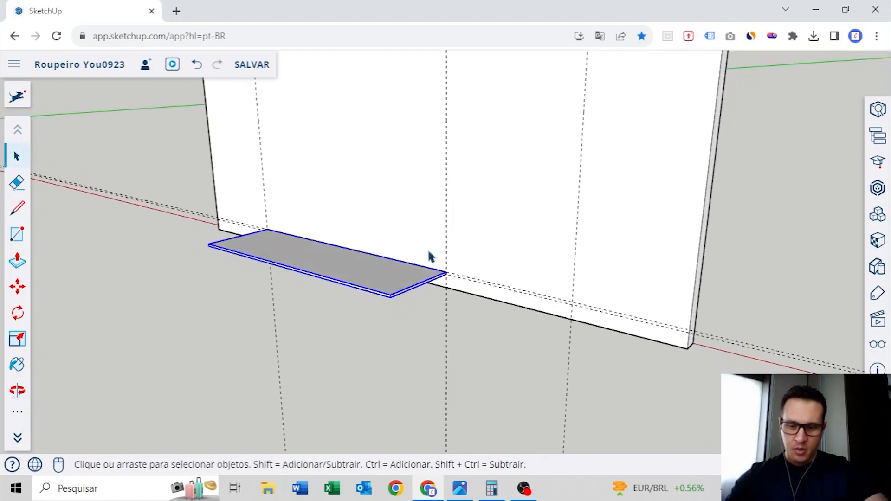
scroll(448, 266, up, 5)
key(r)
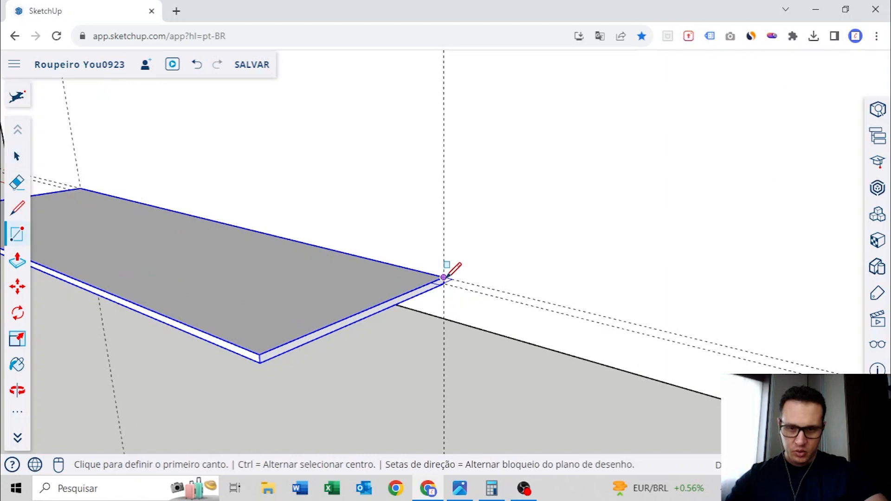
click(444, 277)
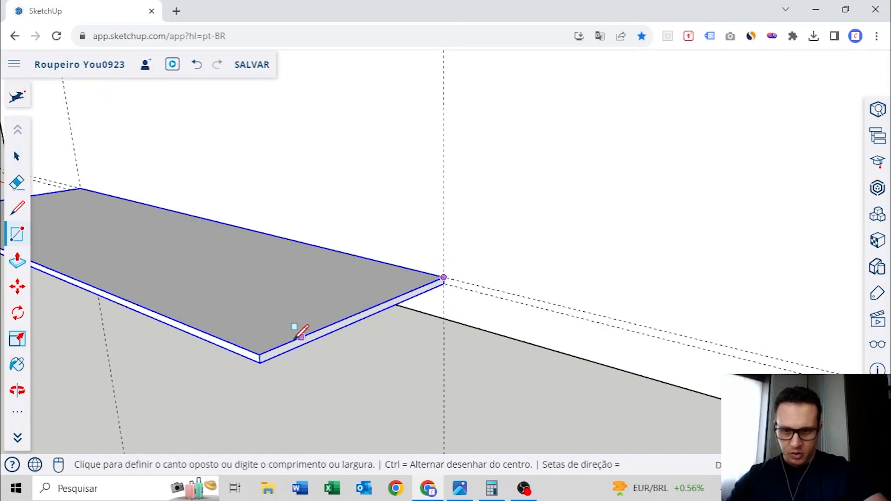
scroll(262, 359, up, 2)
click(263, 361)
Extrude the end rectangle to the right outer vertical guide and group the result as the shorter base panel
key(p)
click(281, 348)
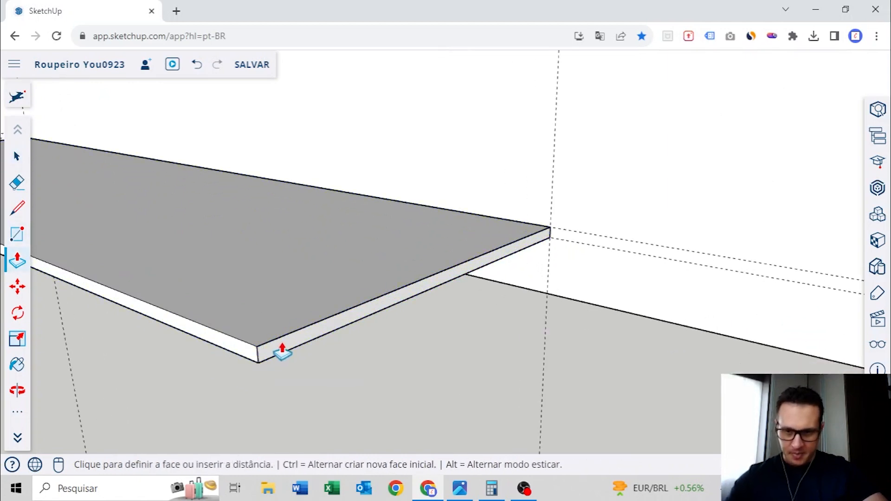
scroll(307, 336, down, 3)
middle_drag(492, 349, 416, 308)
scroll(415, 309, down, 4)
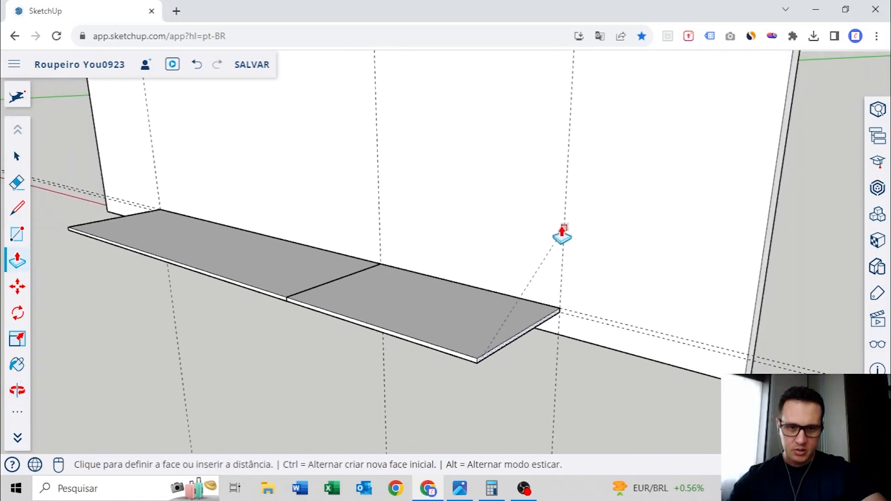
click(563, 222)
key(space)
right_click(428, 309)
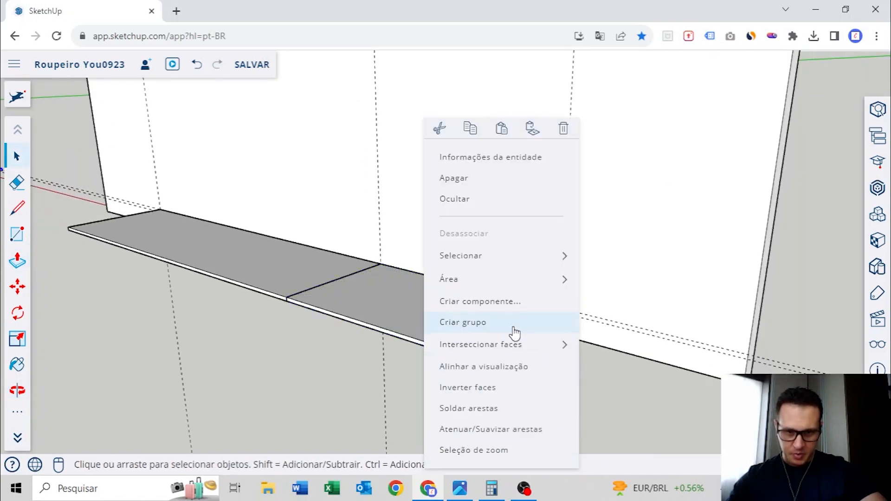
click(483, 328)
Delete the stray panel lying on the ground away from the copied wall
scroll(417, 318, down, 5)
middle_drag(288, 296, 348, 252)
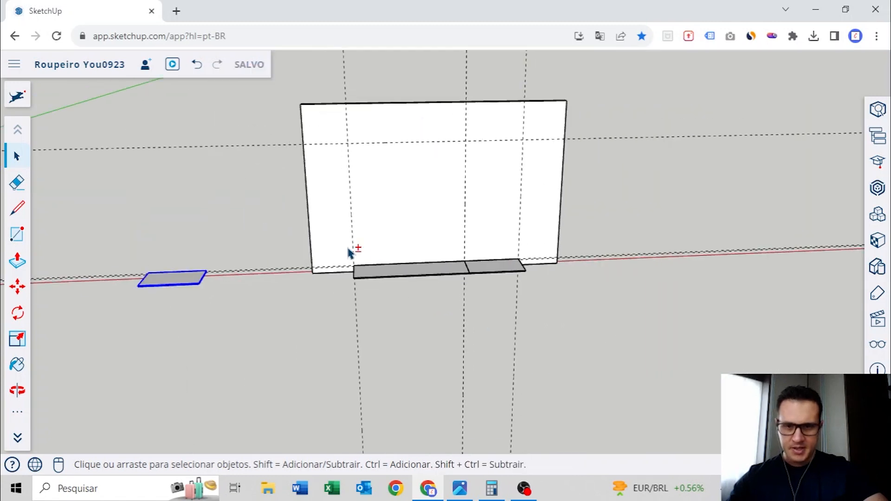
shift+middle_drag(233, 285, 430, 288)
scroll(429, 286, up, 3)
click(362, 277)
key(Delete)
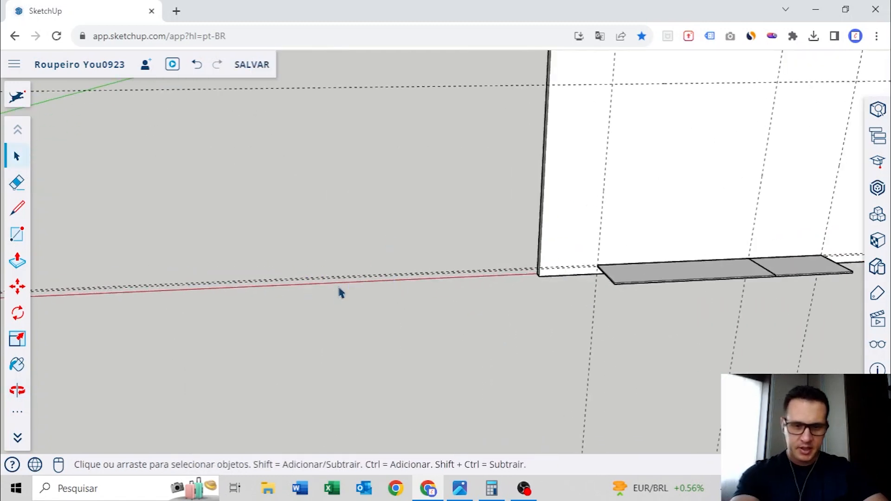
Examine the finished wardrobe's inner vertical panel by selecting it, and compare it with the two new base panels
scroll(340, 292, down, 3)
middle_drag(170, 264, 548, 260)
shift+middle_drag(547, 259, 144, 234)
scroll(467, 288, up, 6)
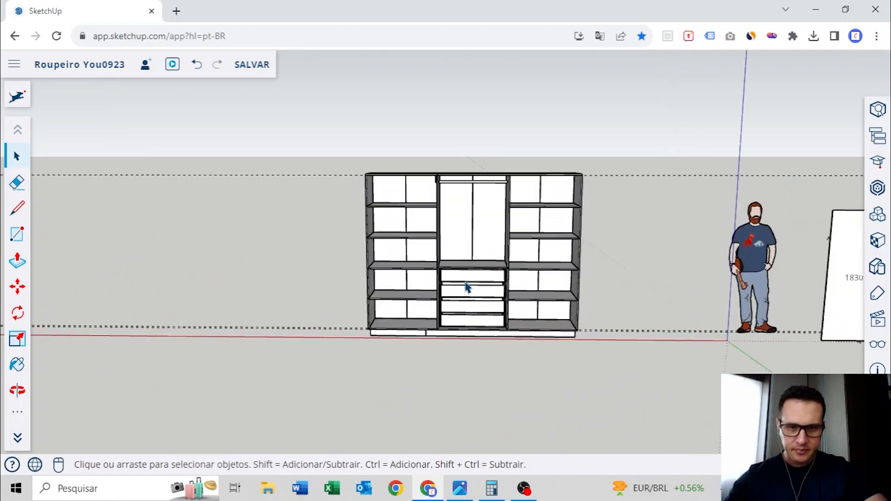
mouse_move(449, 317)
middle_down()
mouse_move(531, 337)
mouse_move(497, 367)
mouse_move(453, 348)
mouse_move(464, 324)
middle_up()
scroll(451, 309, down, 3)
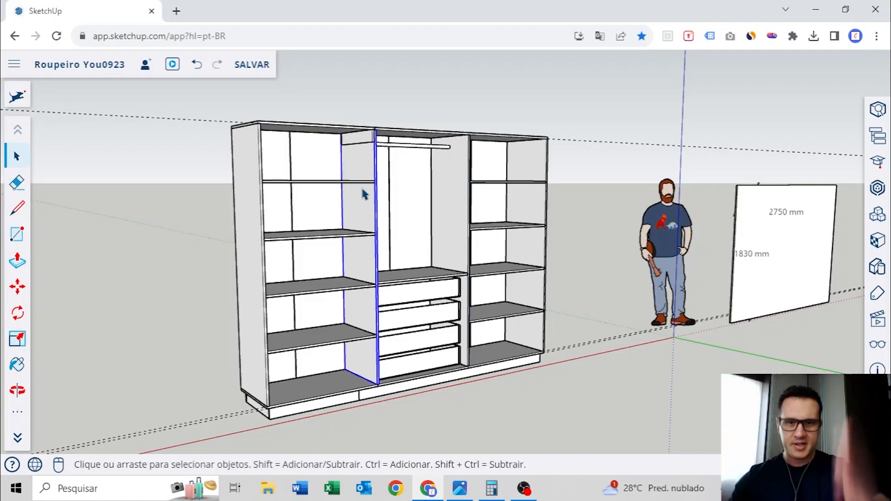
scroll(363, 202, down, 4)
middle_drag(366, 204, 171, 223)
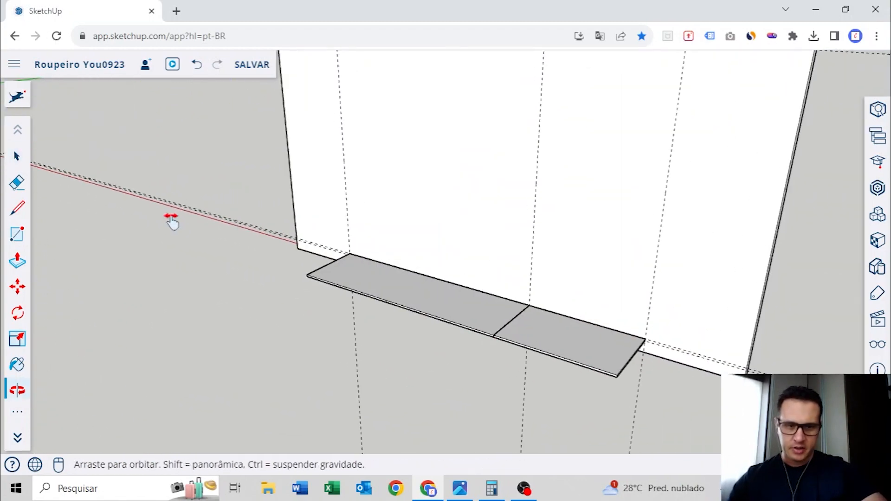
middle_drag(432, 260, 527, 274)
scroll(288, 293, up, 4)
middle_drag(288, 292, 455, 279)
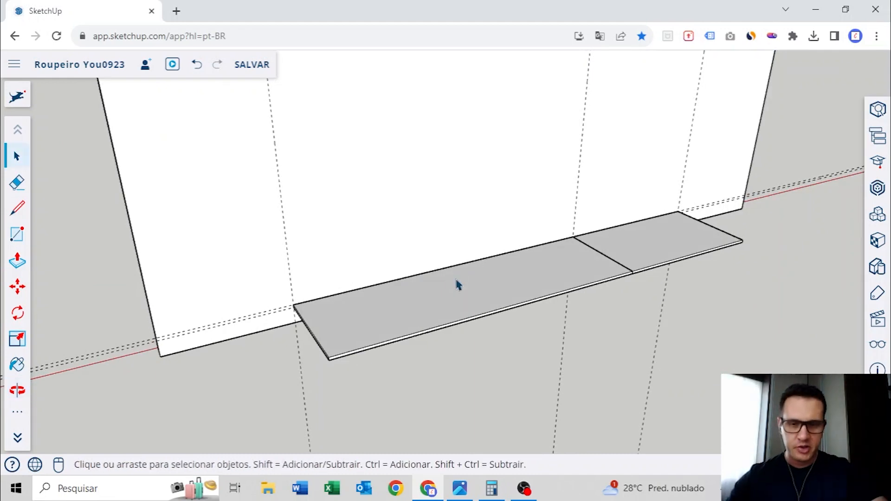
middle_drag(392, 306, 438, 324)
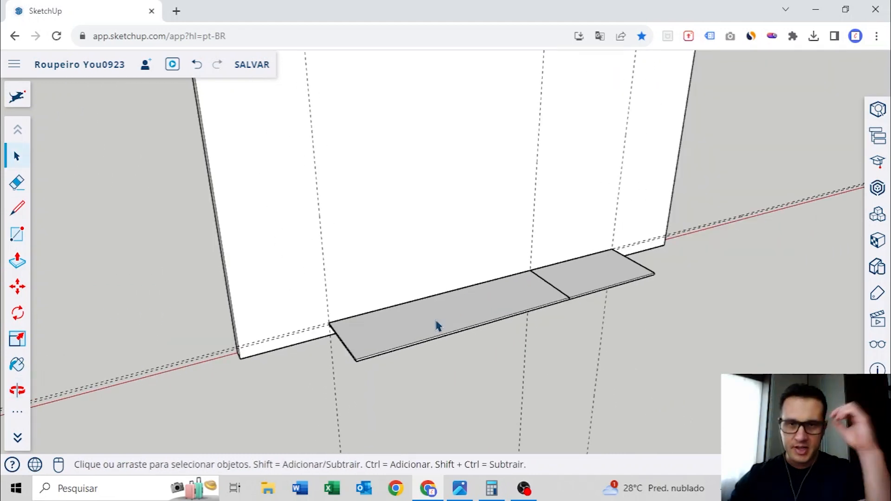
Draw a narrow rotated rectangle across the full depth of the longer base panel, along its outer left edge
middle_drag(438, 326, 201, 317)
click(19, 411)
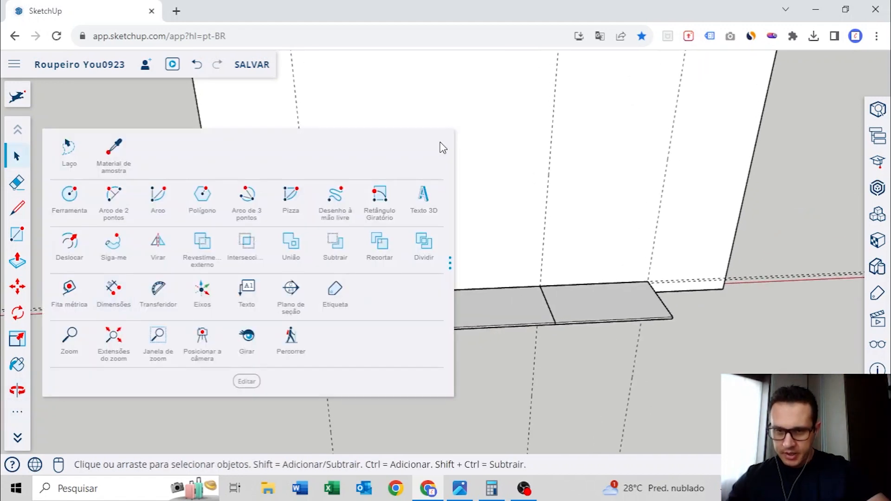
click(375, 197)
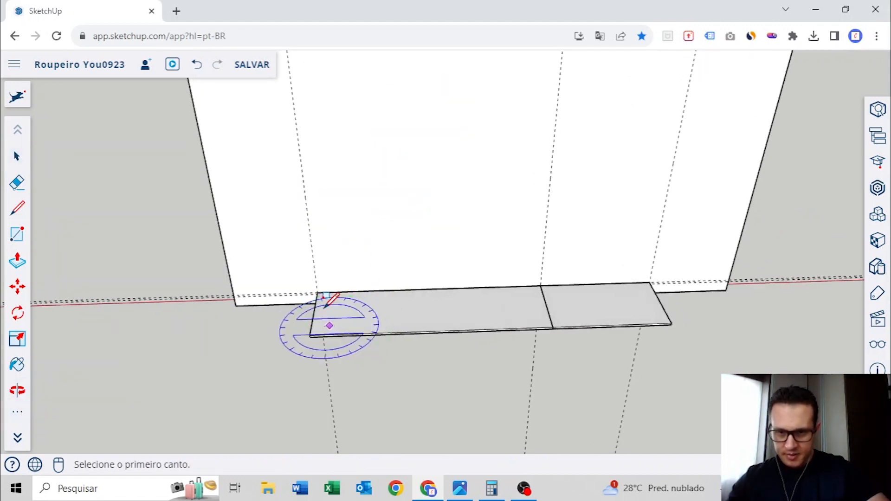
scroll(319, 305, up, 3)
middle_drag(319, 304, 355, 212)
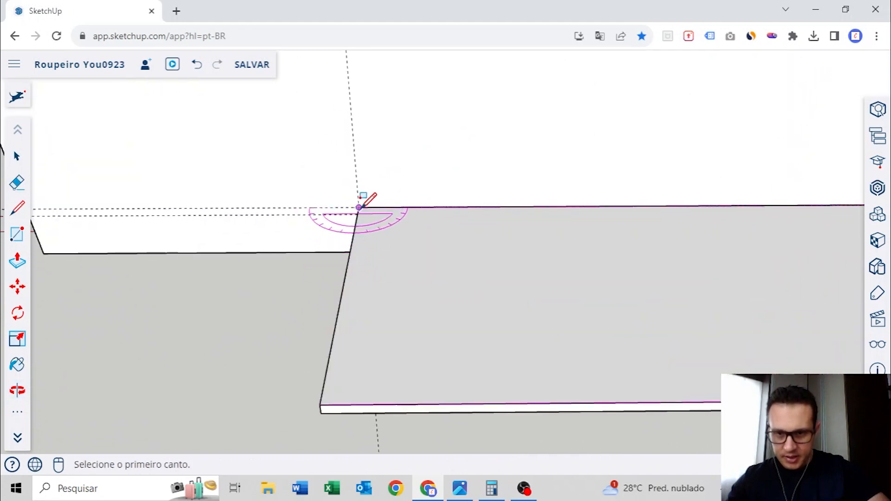
click(358, 208)
click(320, 404)
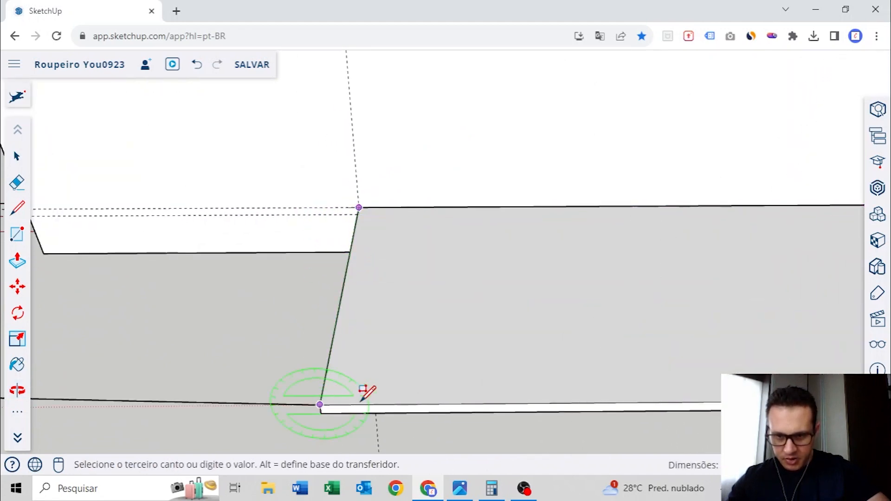
click(370, 402)
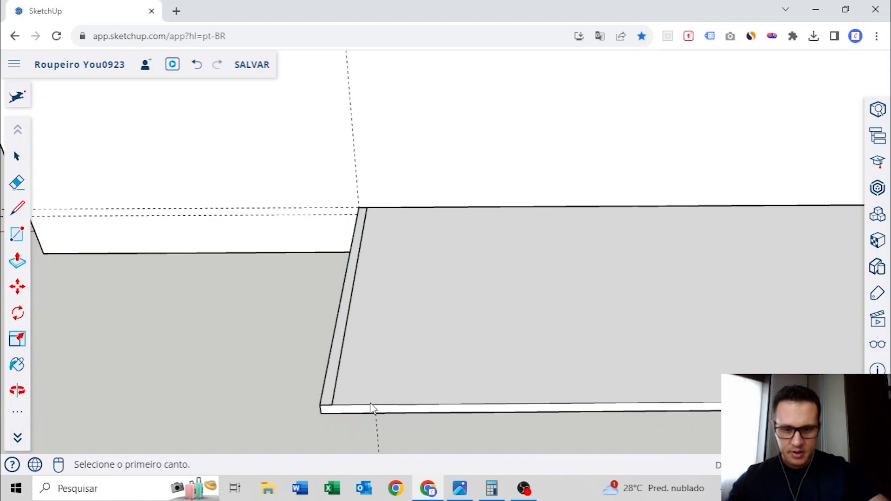
Extrude the narrow end strip upward to the horizontal height guide on the wall
key(p)
click(336, 376)
scroll(392, 313, down, 5)
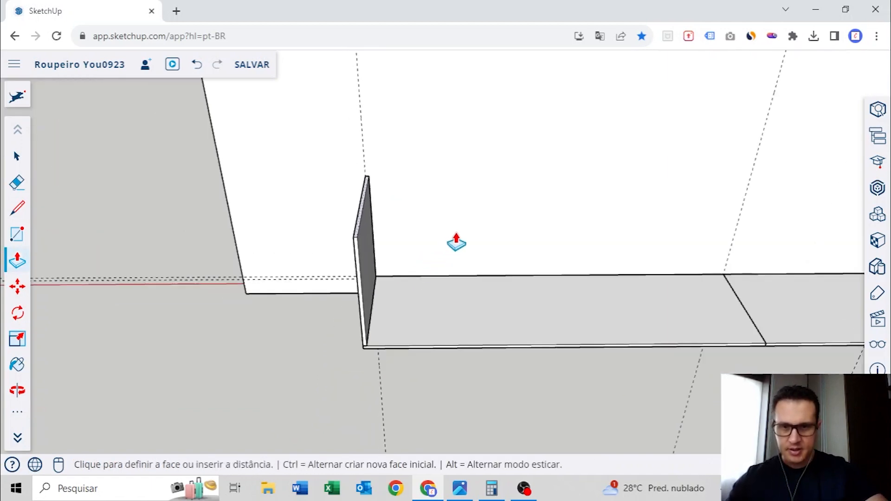
middle_drag(455, 241, 445, 328)
scroll(445, 328, down, 3)
middle_drag(485, 299, 446, 283)
click(486, 209)
Select all the geometry of the new left side panel and make it a group
key(space)
middle_drag(389, 274, 324, 248)
scroll(379, 232, up, 4)
click(380, 235)
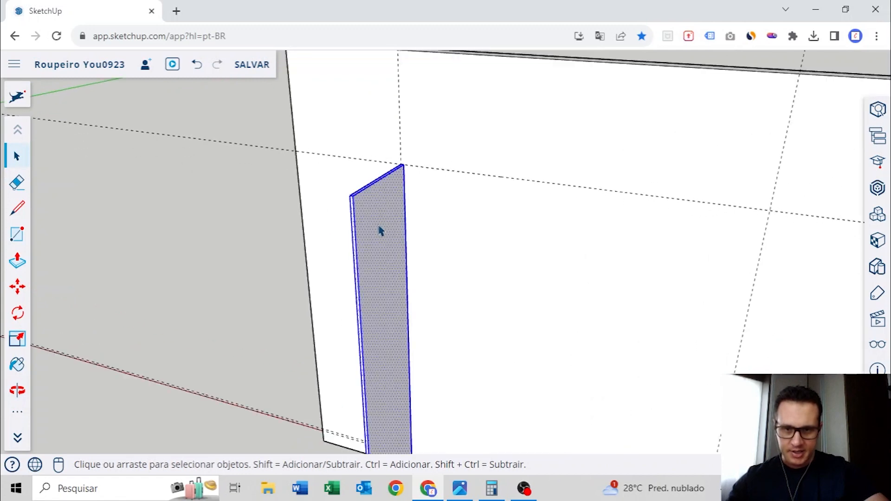
right_click(380, 229)
click(413, 428)
scroll(416, 397, down, 3)
Copy the left side panel along the base to the shorter base panel's outer end, with its outer face flush
middle_drag(416, 397, 462, 310)
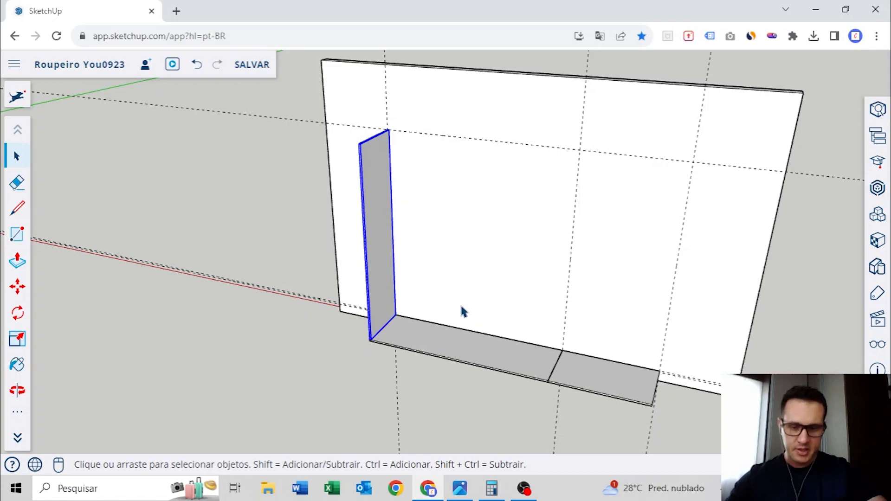
scroll(371, 338, up, 5)
key(m)
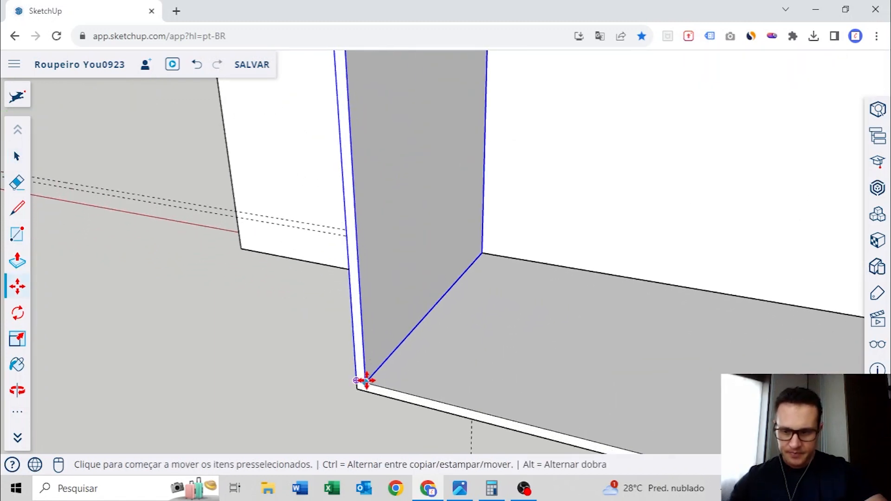
click(366, 380)
key(ctrl)
middle_drag(384, 374, 518, 171)
scroll(492, 320, up, 3)
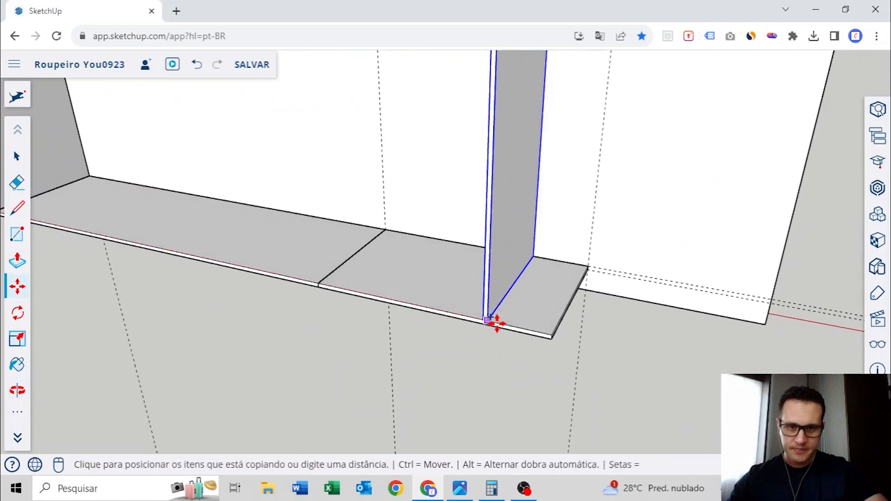
scroll(499, 320, up, 3)
click(581, 344)
Copy the right side panel back along the base, close to the joint between the two base panels
scroll(552, 292, down, 4)
middle_drag(413, 214, 603, 302)
scroll(617, 292, up, 3)
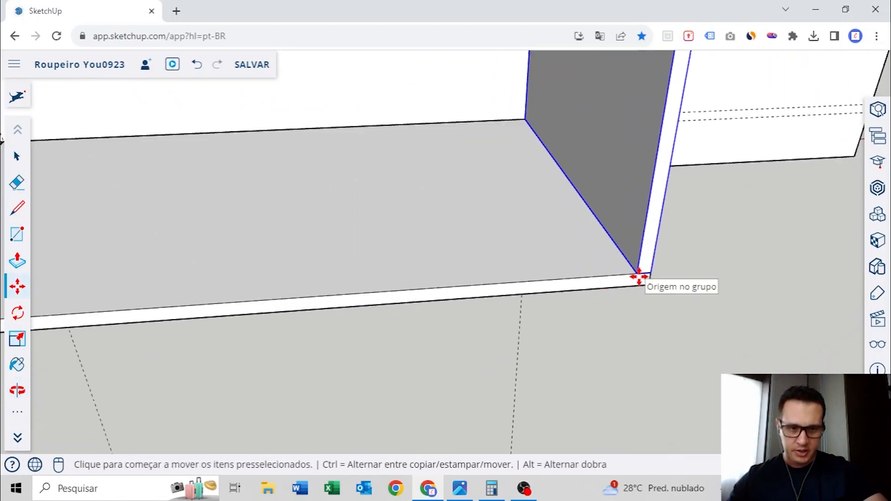
click(639, 277)
key(ctrl)
scroll(581, 272, down, 4)
shift+middle_drag(313, 253, 427, 248)
scroll(408, 265, up, 3)
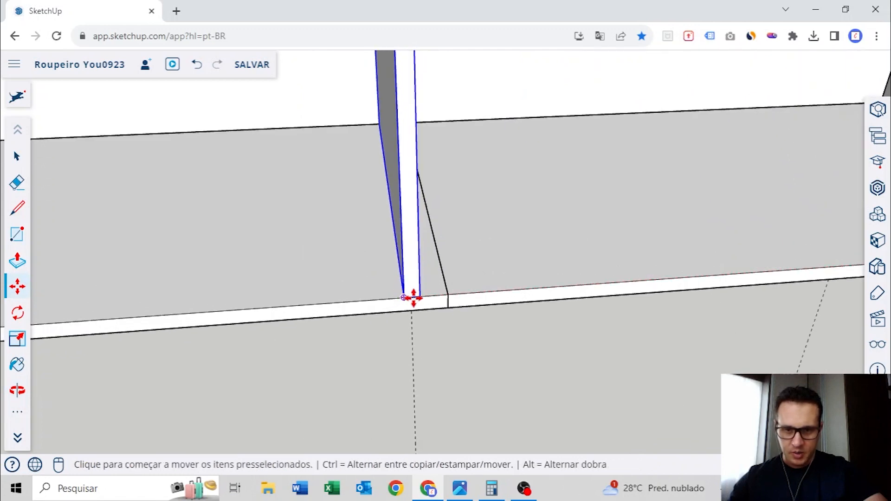
Move the copied divider so its right face lines up with the joint between the base panels
click(410, 297)
click(422, 298)
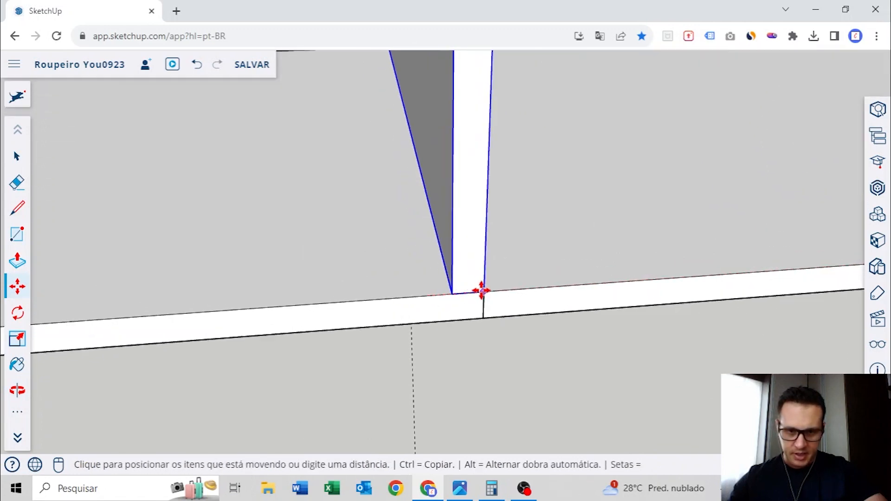
click(481, 291)
scroll(399, 254, down, 3)
middle_drag(399, 254, 499, 312)
scroll(528, 255, down, 2)
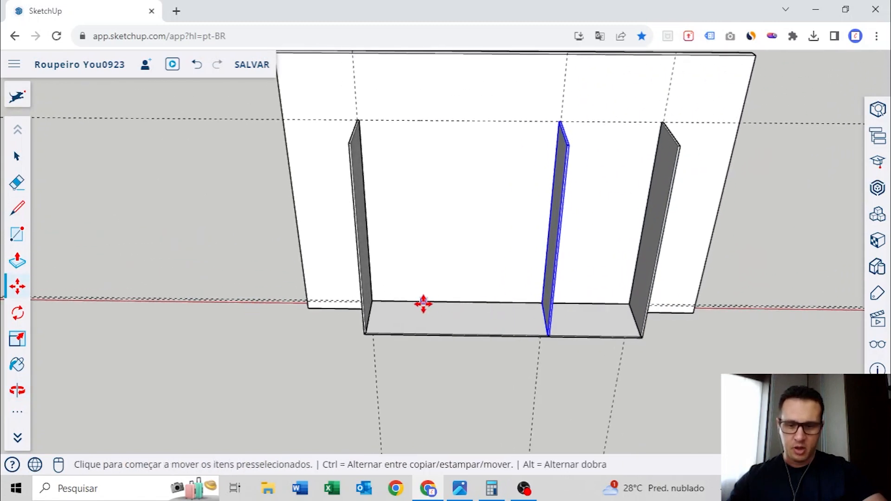
Copy the divider at the base joint to the middle of the longer base panel as a second divider
middle_drag(424, 304, 455, 311)
key(t)
scroll(527, 310, up, 3)
middle_drag(574, 324, 483, 225)
scroll(496, 239, up, 3)
key(m)
click(509, 355)
key(ctrl)
scroll(509, 354, down, 5)
middle_drag(508, 354, 499, 292)
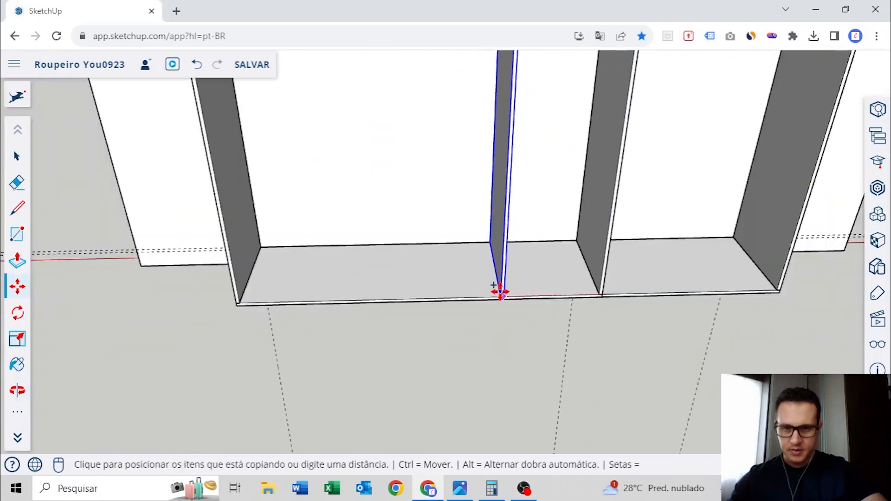
click(429, 300)
scroll(479, 265, down, 5)
middle_drag(480, 265, 443, 280)
key(space)
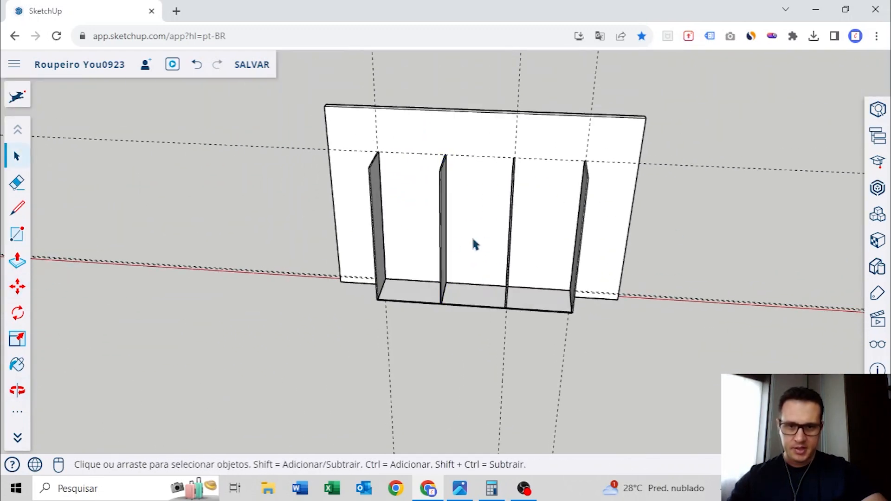
Measure the inner widths of the left and middle bays between the vertical panels
scroll(417, 285, up, 6)
key(t)
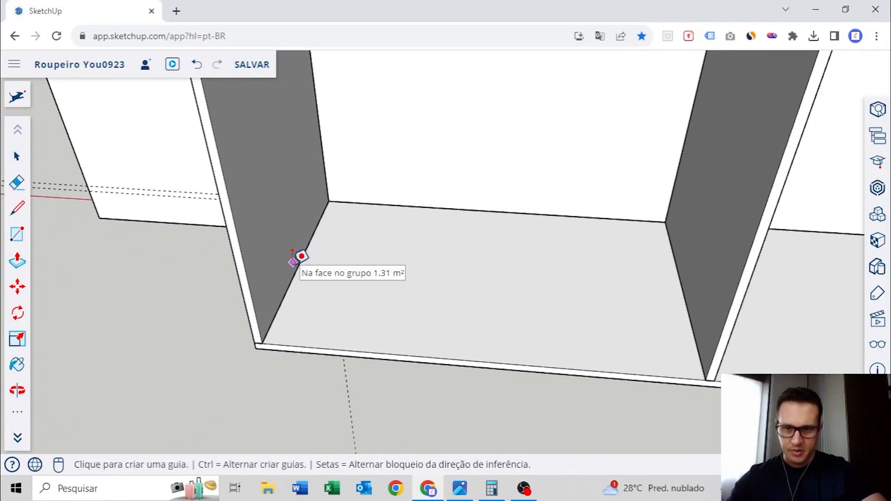
click(294, 272)
middle_drag(494, 260, 377, 251)
key(Escape)
scroll(673, 251, down, 4)
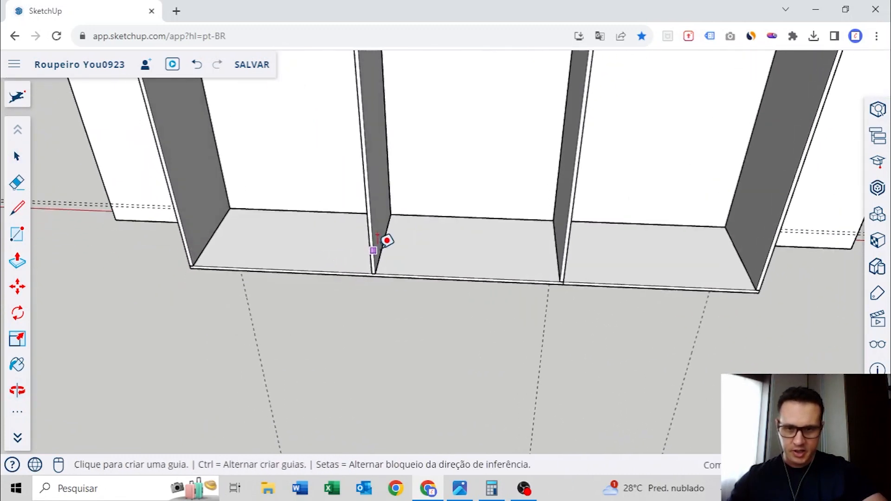
scroll(383, 249, up, 5)
click(383, 248)
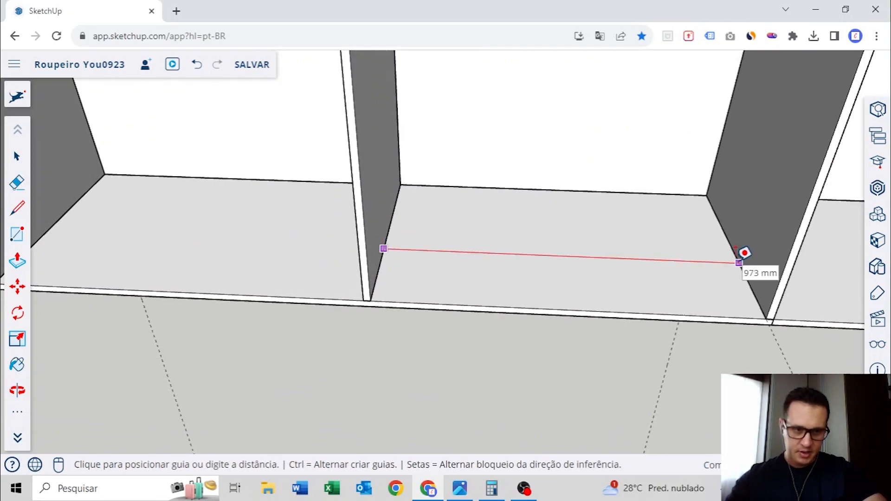
key(Escape)
Copy both base panels together up to the top ends of the vertical panels to form the wardrobe's top
scroll(491, 213, down, 7)
middle_drag(497, 207, 582, 275)
key(space)
mouse_move(441, 252)
middle_down()
mouse_move(404, 306)
mouse_move(423, 251)
middle_up()
scroll(402, 316, up, 1)
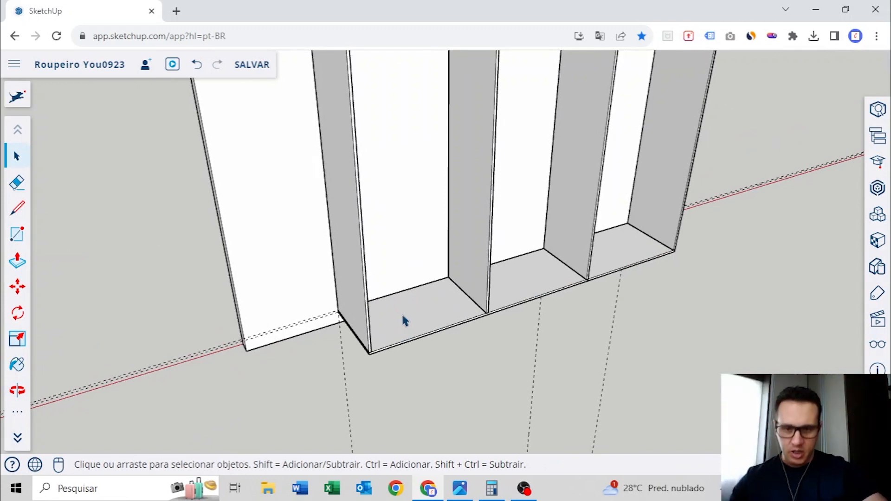
key(o)
drag(458, 308, 470, 289)
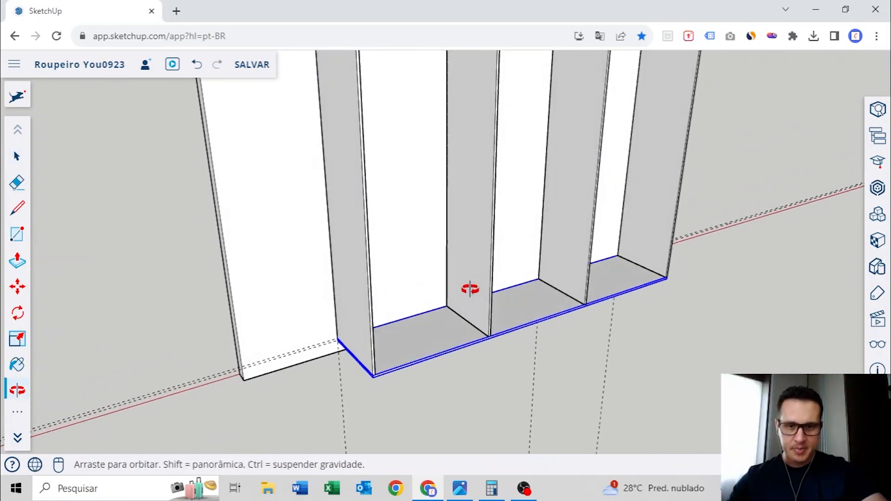
scroll(464, 298, down, 3)
middle_drag(465, 298, 467, 304)
scroll(418, 346, up, 6)
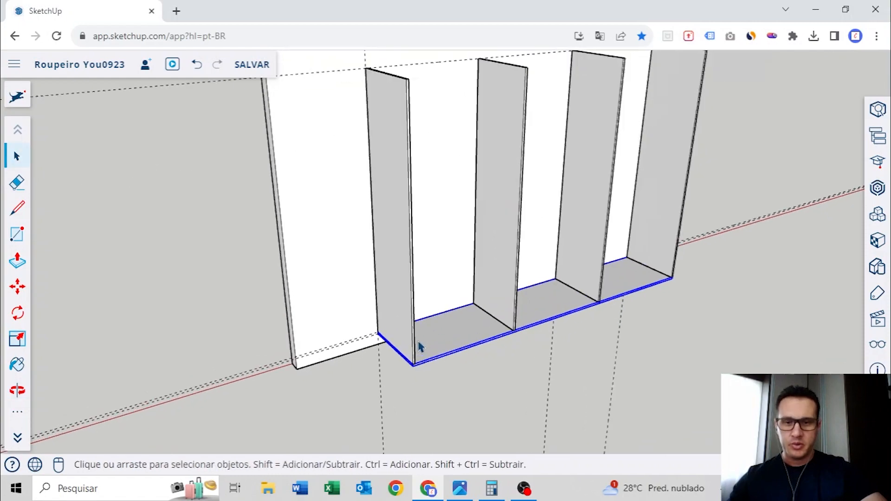
key(m)
scroll(405, 404, down, 2)
key(ctrl)
click(405, 402)
scroll(408, 371, down, 3)
scroll(419, 218, down, 3)
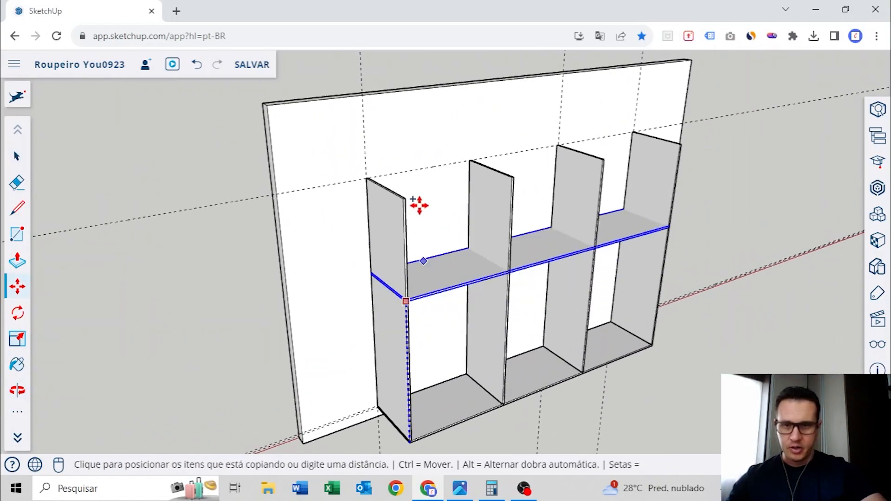
scroll(405, 181, up, 6)
click(383, 228)
scroll(501, 227, down, 6)
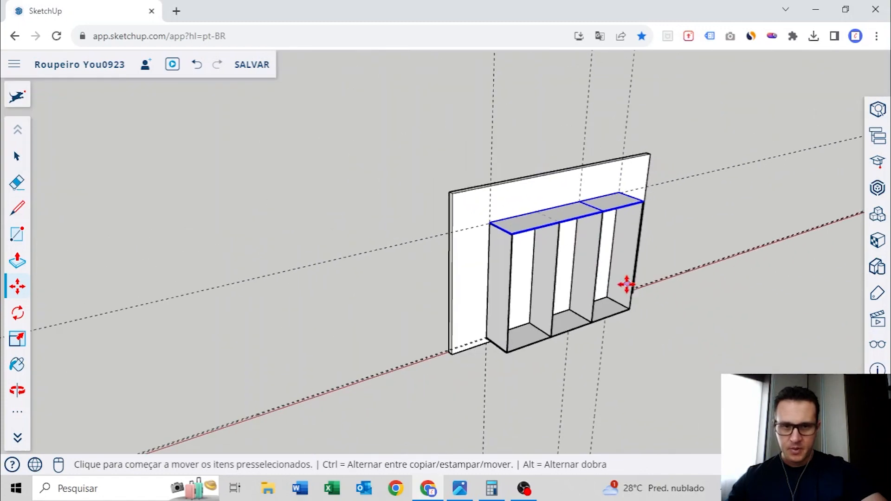
Examine the joint between the two top panels above the divider from below, selecting the shorter top panel
middle_drag(622, 280, 417, 271)
key(space)
click(644, 209)
middle_drag(622, 213, 471, 225)
scroll(540, 225, up, 5)
middle_drag(533, 227, 453, 127)
scroll(447, 159, up, 5)
scroll(454, 128, up, 3)
scroll(458, 131, down, 3)
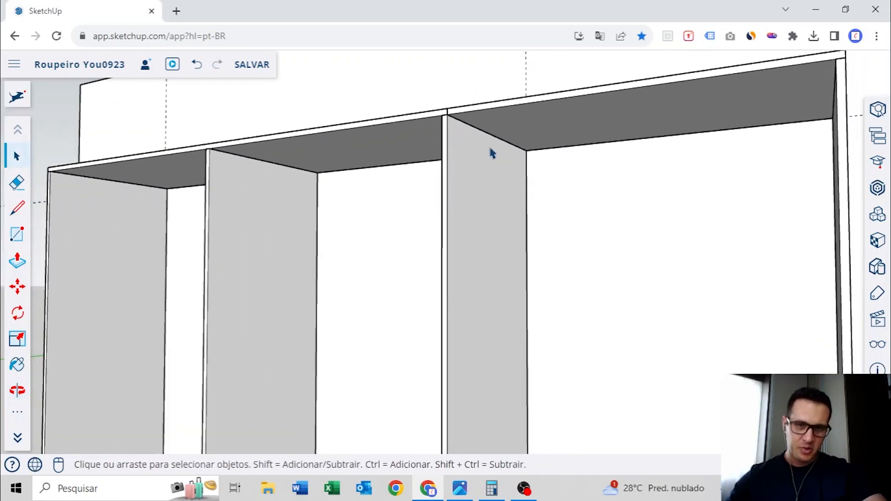
middle_drag(498, 124, 541, 132)
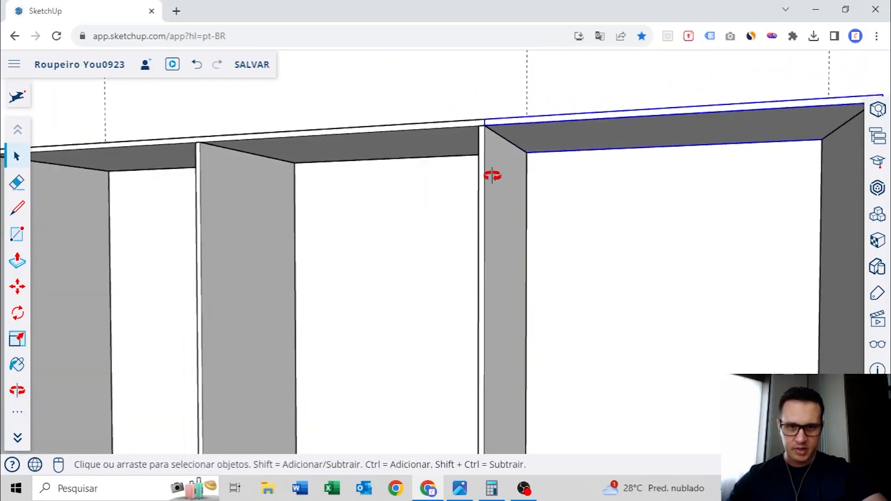
middle_drag(492, 176, 449, 183)
scroll(450, 183, up, 2)
Place a guide on the right face of the divider at the joint, parallel to and below the top panel
key(r)
key(t)
click(479, 106)
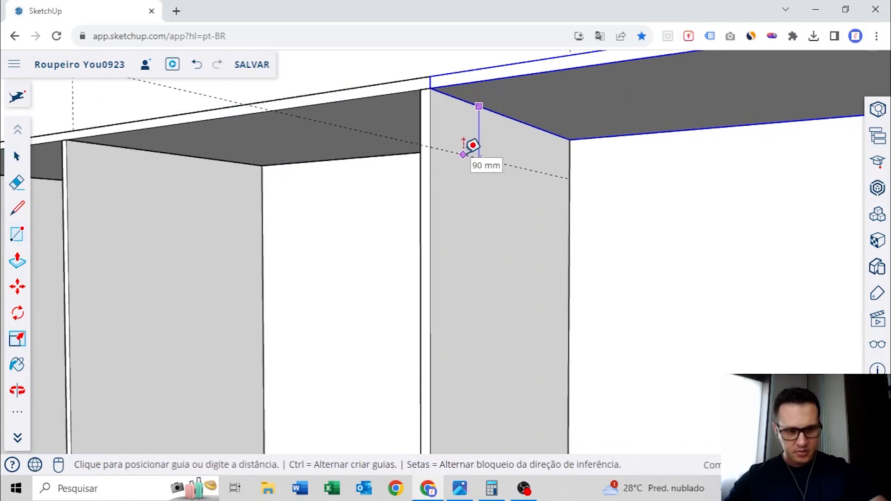
click(473, 145)
click(476, 104)
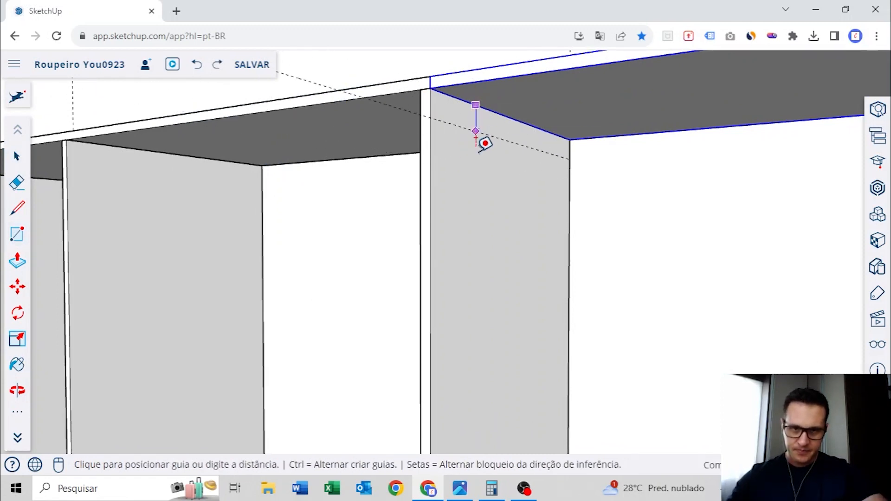
click(476, 152)
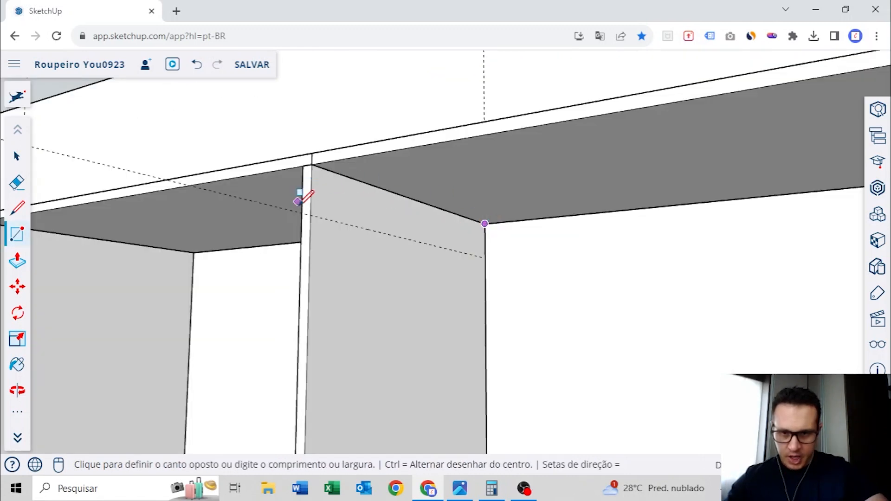
Draw a rectangle on the divider's face between the top panel and the guide, and extrude it into a thin support batten
click(310, 215)
middle_drag(354, 202, 366, 250)
scroll(365, 235, up, 2)
key(p)
click(318, 209)
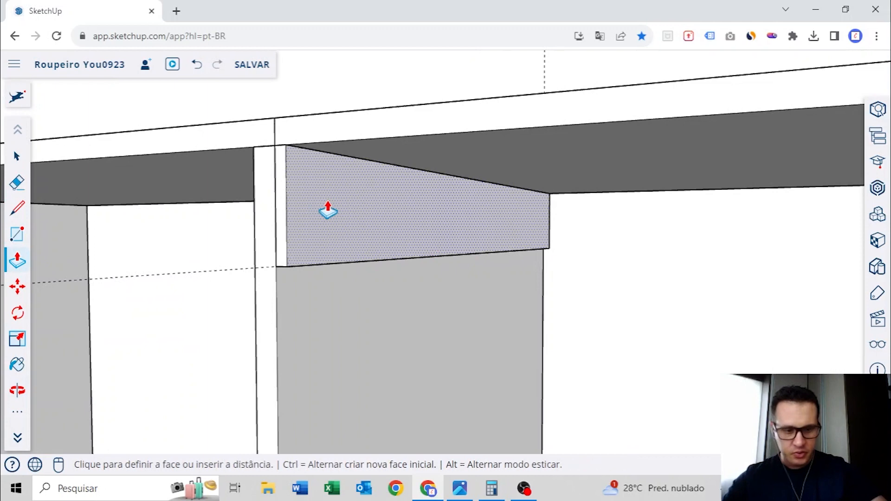
click(329, 208)
Select all the geometry of the support batten and make it a group
key(space)
right_click(330, 206)
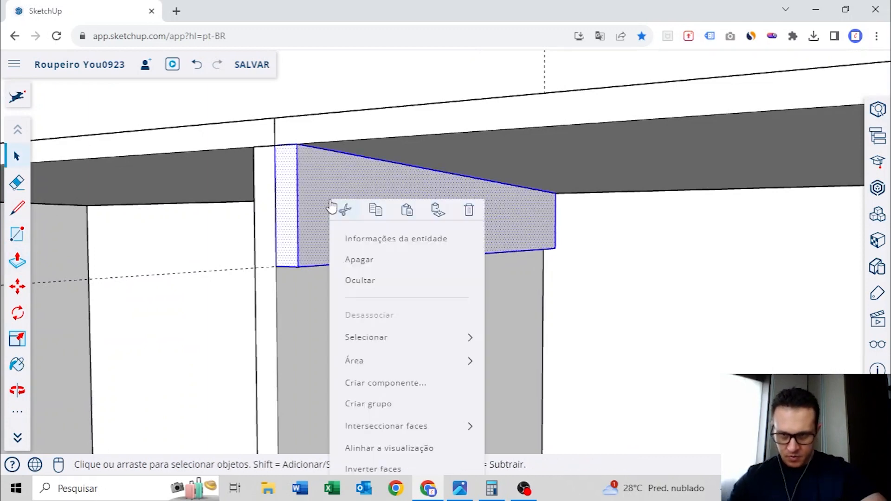
click(370, 408)
scroll(372, 347, down, 3)
middle_drag(372, 348, 466, 204)
scroll(414, 286, down, 2)
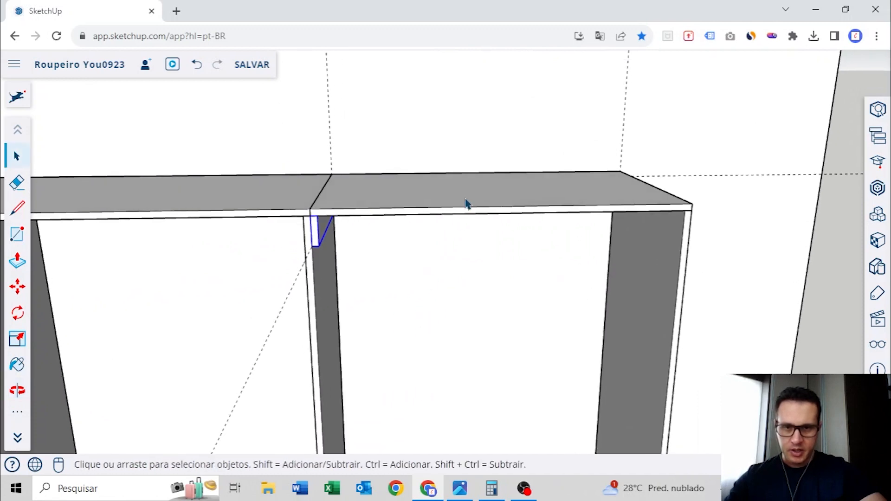
Lift the shorter top panel to check the support batten beneath it, and cancel the move
key(m)
click(422, 206)
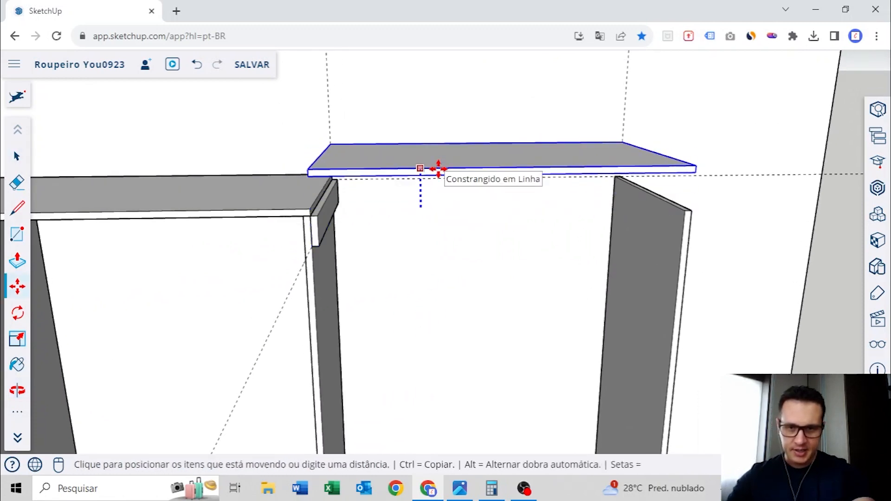
key(Escape)
click(461, 132)
scroll(461, 134, down, 3)
middle_drag(461, 139, 411, 190)
scroll(411, 191, down, 5)
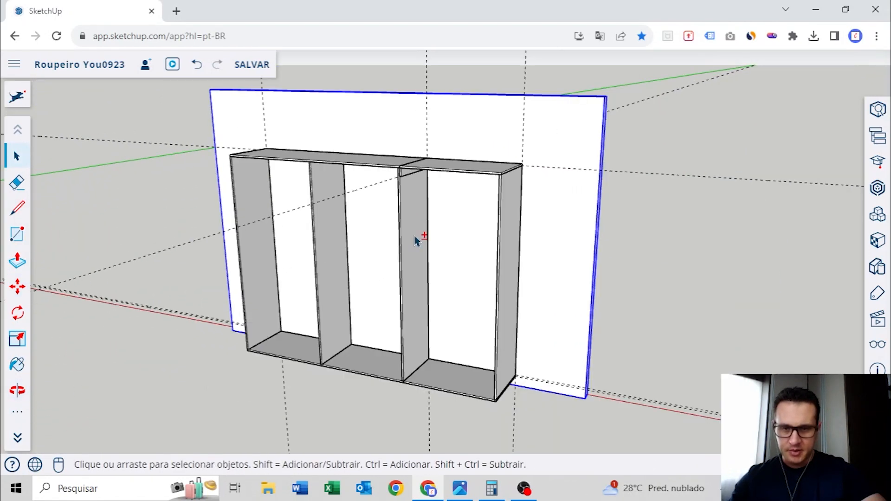
middle_drag(415, 241, 439, 186)
middle_drag(441, 321, 460, 273)
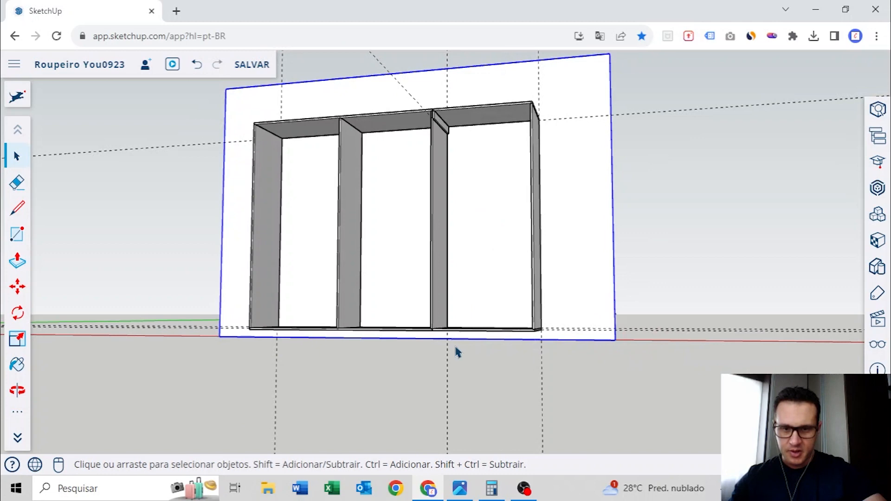
Examine the joint between the two base panels and the plinth frames beneath the finished wardrobe
scroll(447, 330, up, 5)
middle_drag(443, 326, 357, 308)
scroll(441, 328, up, 2)
scroll(441, 328, down, 4)
middle_drag(466, 320, 512, 297)
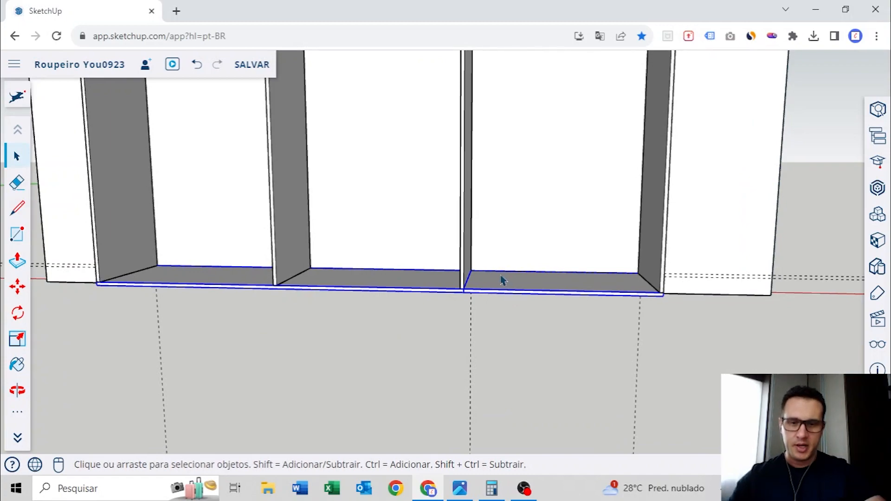
scroll(501, 280, down, 5)
middle_drag(236, 248, 371, 199)
scroll(404, 260, up, 4)
scroll(444, 222, up, 3)
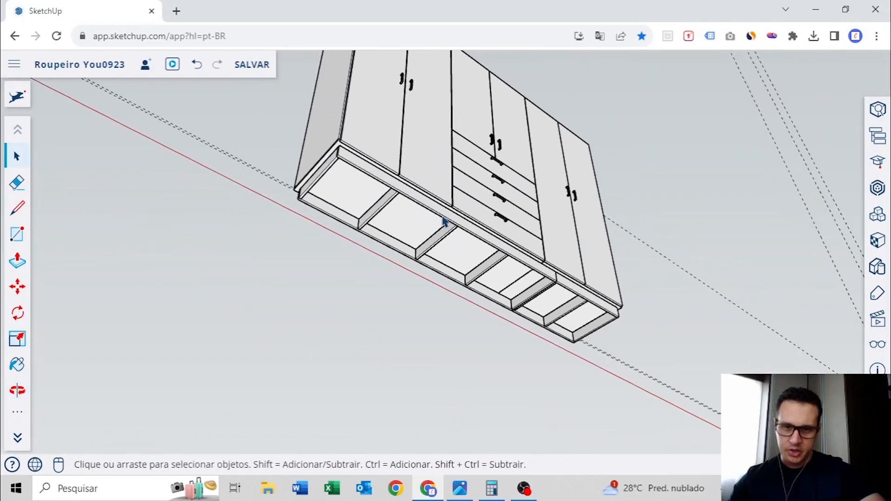
scroll(443, 222, up, 2)
middle_drag(564, 278, 428, 292)
Slide the finished wardrobe's longer plinth frame aside, try to move the shorter one too, and undo the displacement
click(517, 232)
key(m)
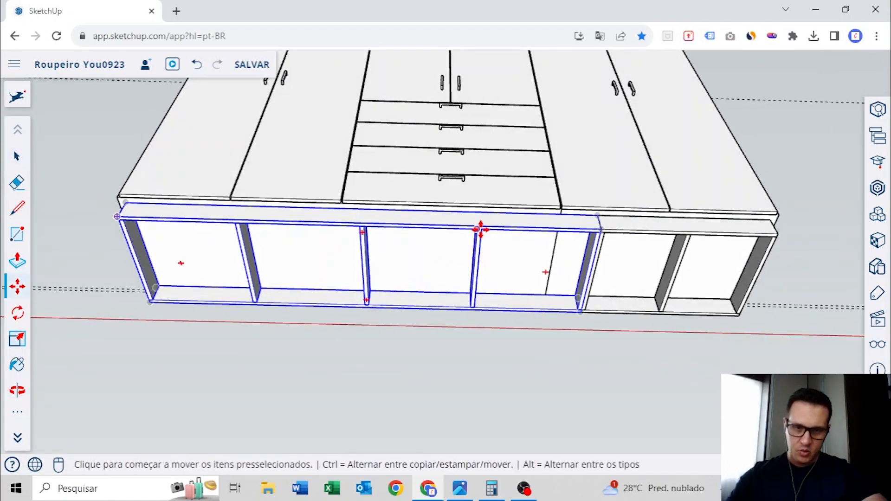
click(481, 227)
click(312, 239)
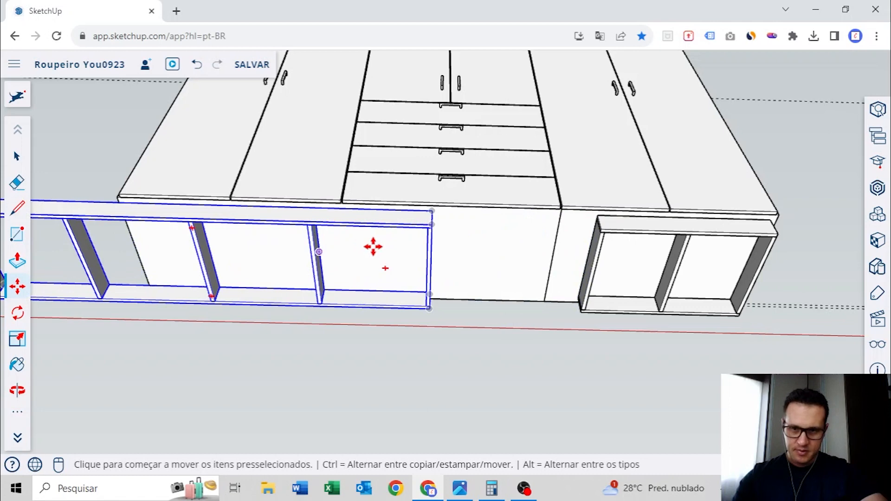
middle_drag(372, 247, 489, 276)
scroll(524, 231, up, 4)
key(m)
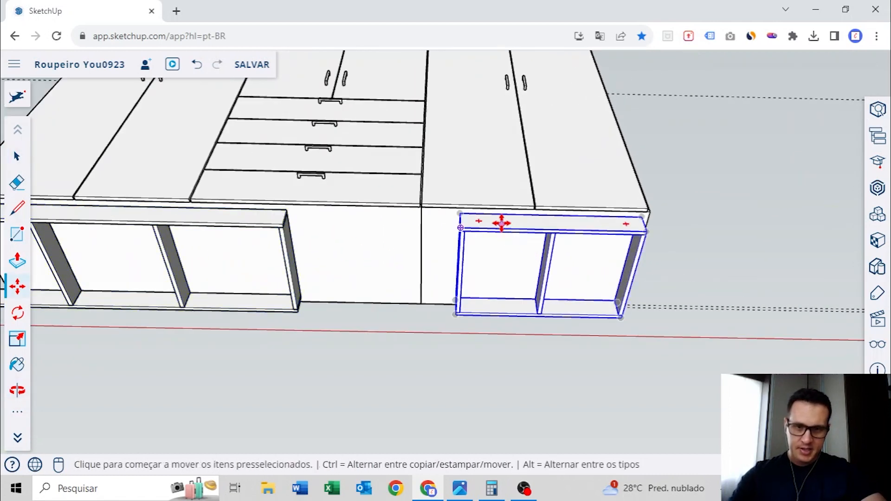
click(502, 223)
key(Escape)
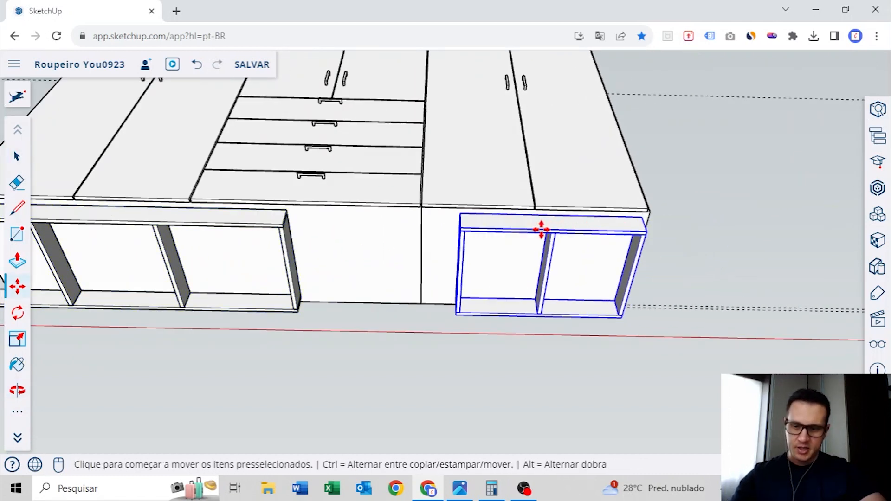
key(ctrl+z)
key(space)
click(690, 183)
Examine from below how the plinth frames and their crosspieces are set back from the finished wardrobe's base edges
middle_drag(465, 236, 455, 214)
scroll(477, 261, up, 4)
middle_drag(485, 249, 528, 237)
click(487, 238)
scroll(448, 252, down, 5)
middle_drag(366, 255, 416, 229)
scroll(374, 174, up, 4)
scroll(371, 201, up, 3)
scroll(372, 201, down, 3)
scroll(366, 200, up, 2)
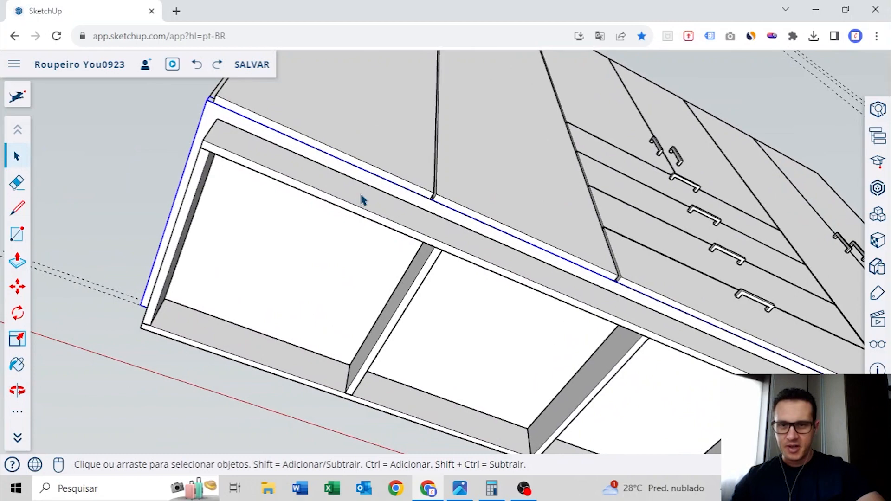
scroll(363, 200, down, 5)
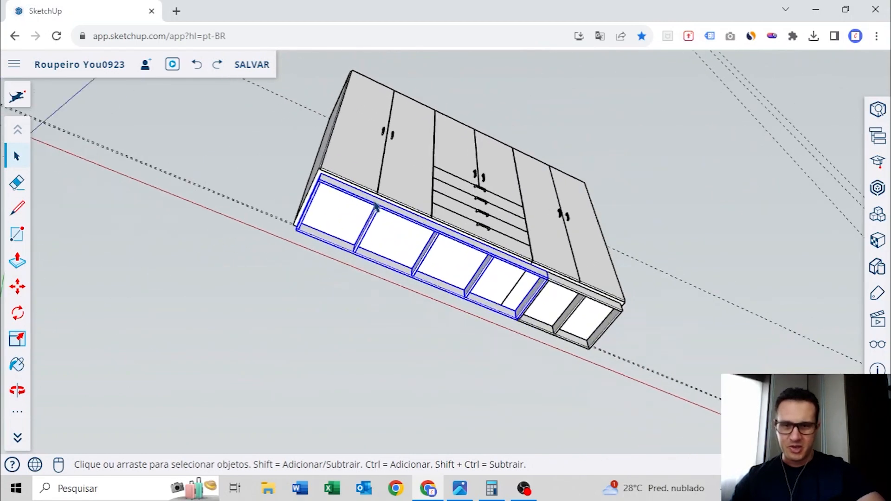
scroll(373, 204, up, 4)
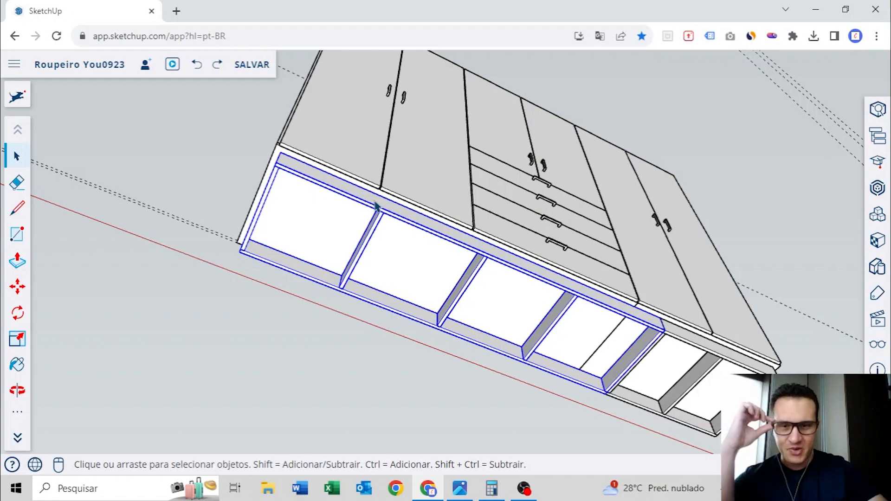
scroll(380, 204, down, 4)
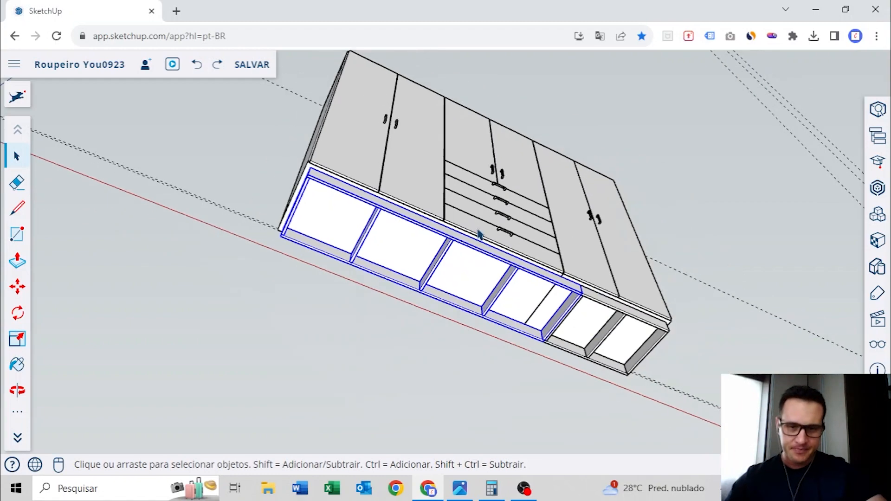
Hide the wall group behind the wardrobe being modelled
shift+middle_drag(649, 275, 403, 186)
shift+middle_drag(507, 213, 288, 132)
shift+middle_drag(788, 343, 581, 243)
scroll(479, 179, up, 3)
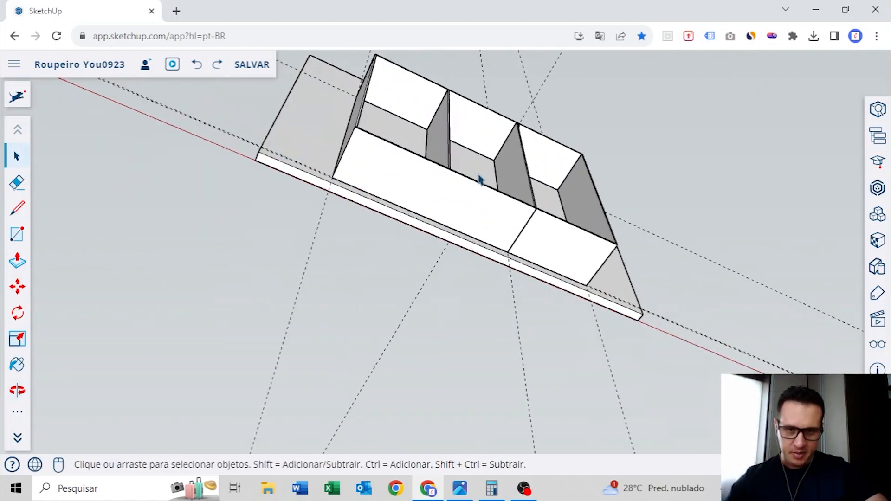
scroll(272, 183, up, 3)
scroll(416, 229, up, 3)
key(space)
right_click(306, 131)
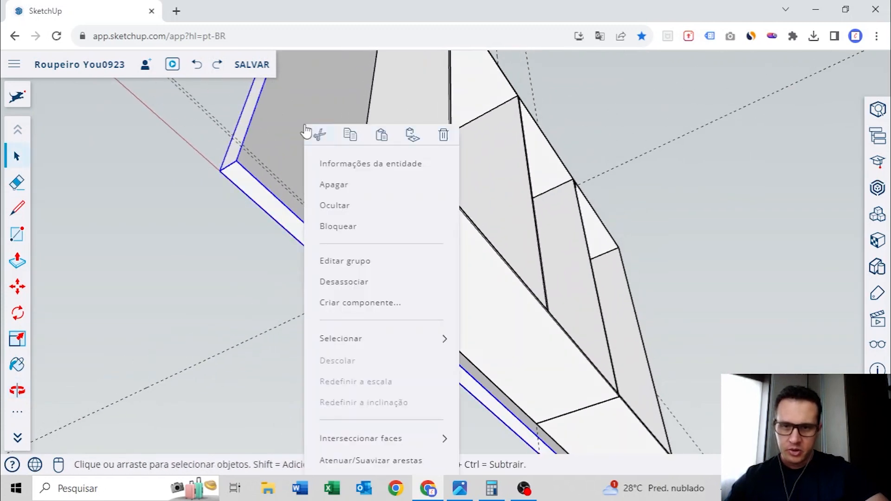
click(342, 211)
Place guides on the underside of the longer base panel, 30 mm in from its front, back and left end edges
middle_drag(343, 211, 420, 254)
scroll(420, 254, up, 3)
click(470, 149)
text(30)
key(Return)
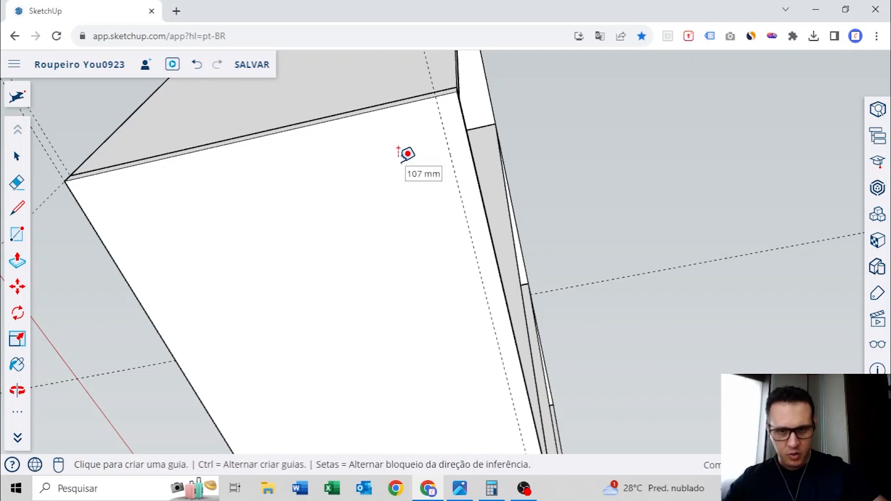
click(93, 226)
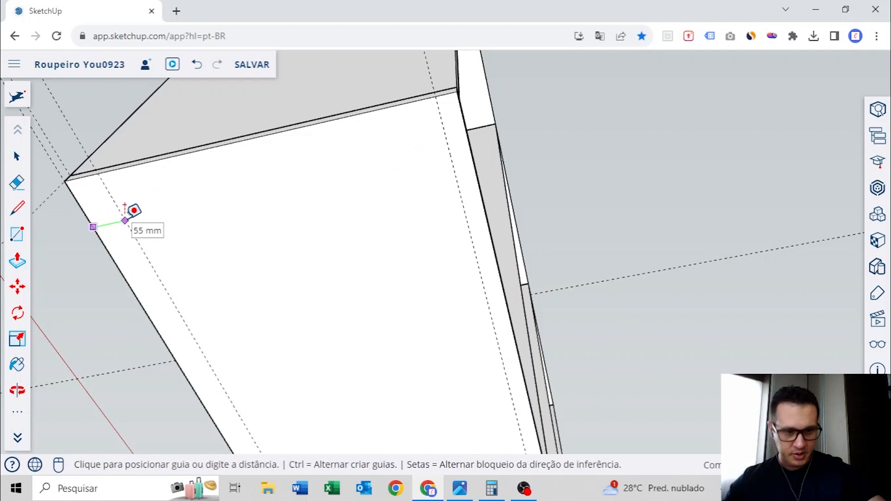
text(30)
key(Return)
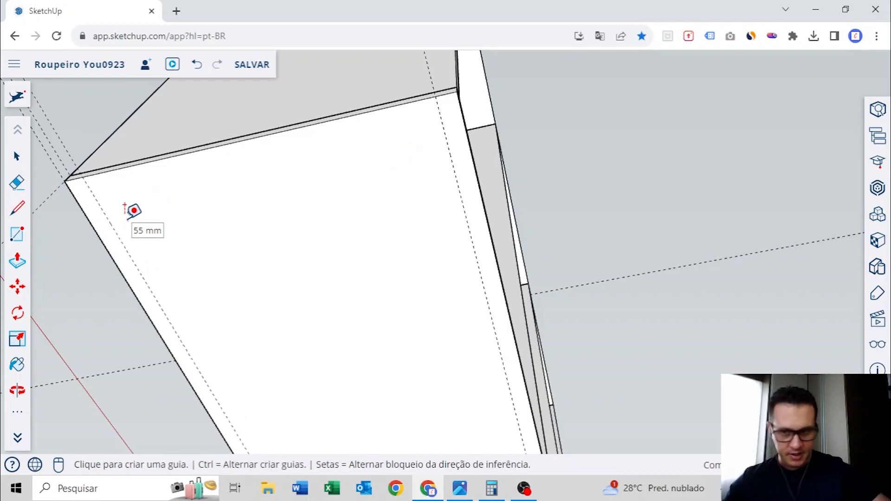
click(256, 124)
text(30)
key(Return)
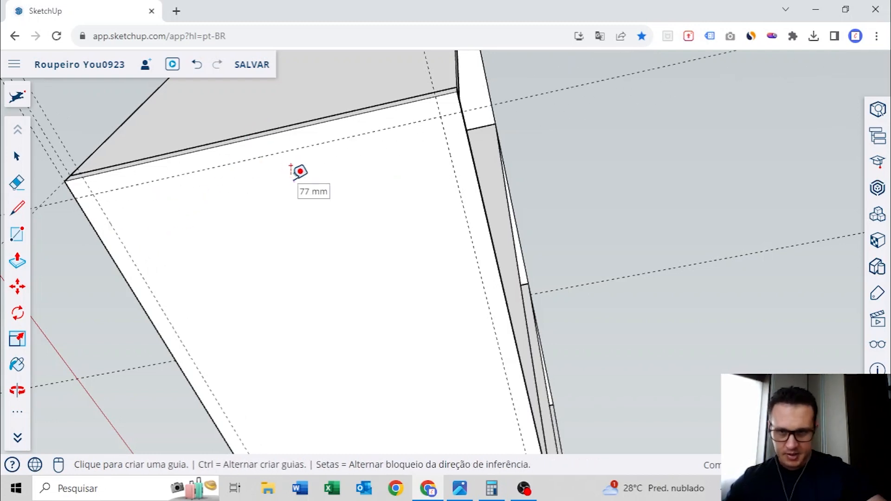
Draw an upright plinth rectangle with the Rotated Rectangle tool along the front guide, from the left guide intersection to the base's right end
scroll(320, 180, down, 5)
middle_drag(364, 249, 270, 187)
scroll(350, 302, down, 5)
middle_drag(440, 346, 443, 261)
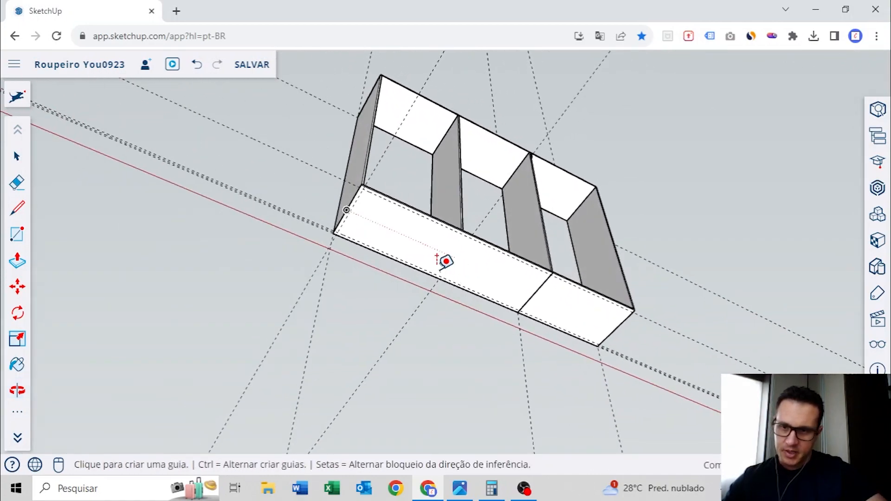
click(17, 419)
click(377, 202)
scroll(371, 213, up, 4)
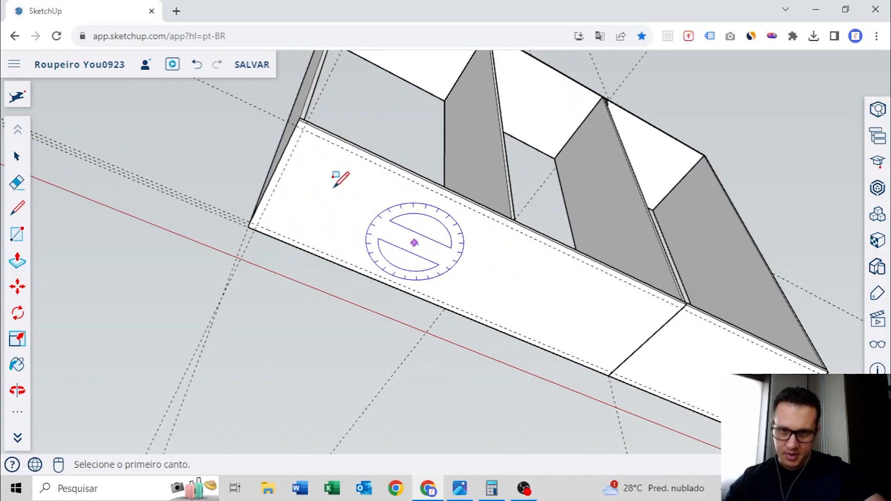
scroll(305, 126, up, 2)
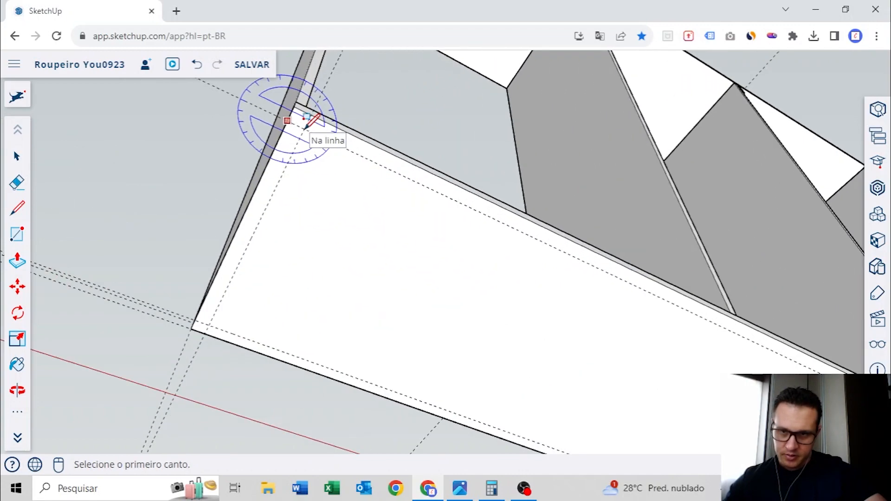
scroll(463, 249, down, 3)
shift+middle_drag(599, 325, 221, 104)
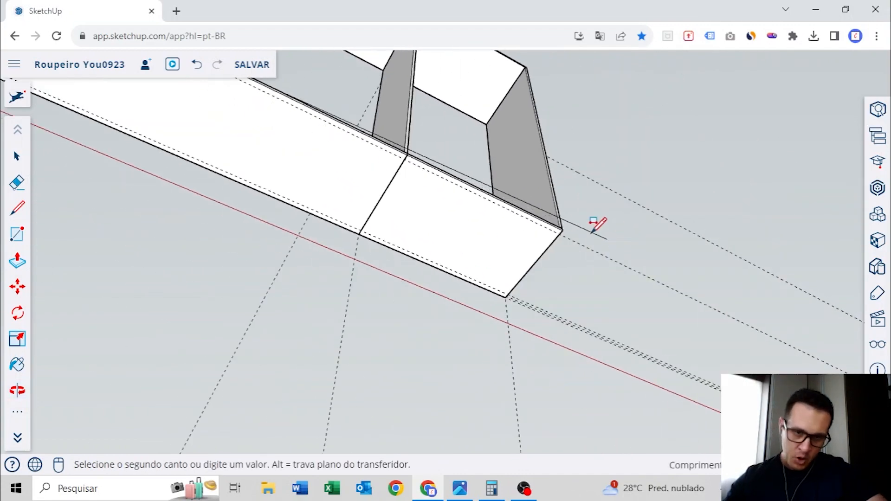
scroll(553, 239, up, 4)
click(567, 230)
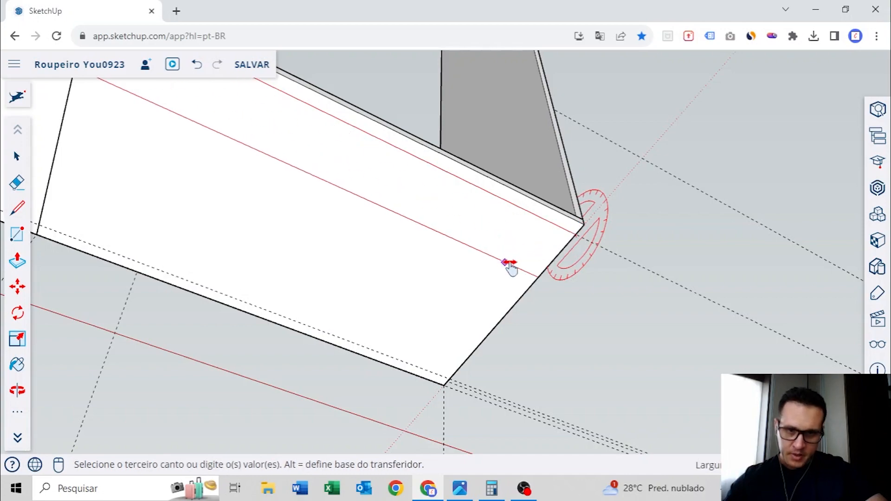
shift+middle_drag(513, 265, 555, 264)
click(554, 264)
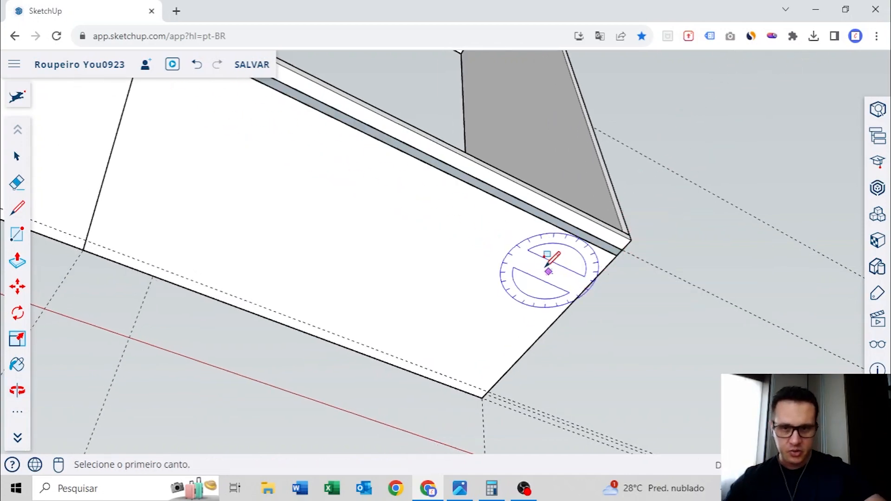
Extrude the plinth rectangle into a thin batten and make all of its geometry a group
scroll(548, 271, down, 3)
middle_drag(383, 180, 368, 324)
scroll(370, 306, up, 3)
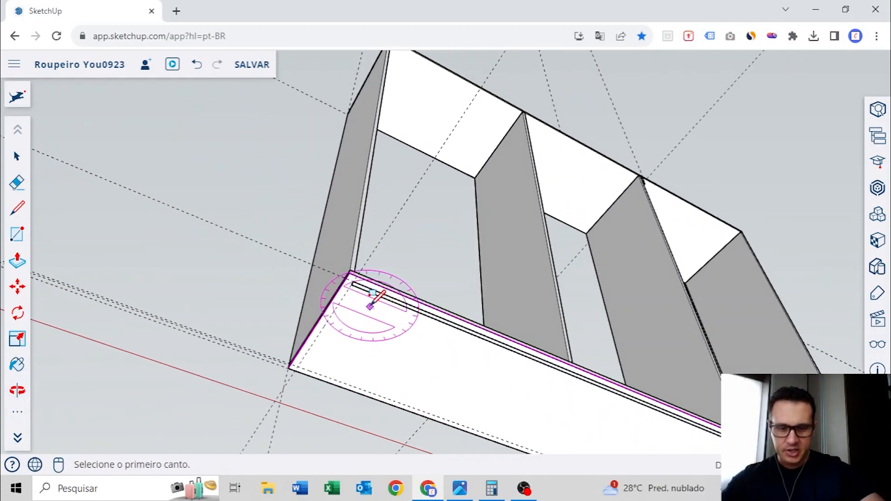
scroll(373, 297, up, 4)
key(p)
click(348, 209)
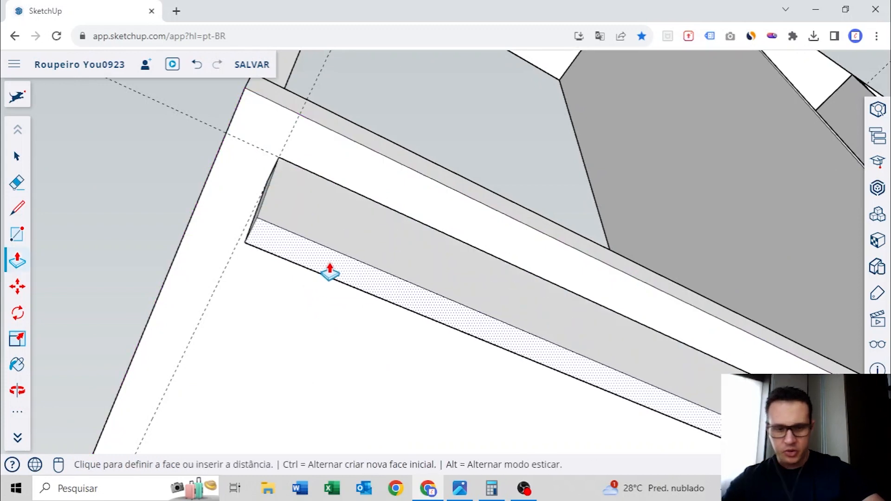
click(330, 273)
key(space)
triple_click(368, 243)
right_click(368, 244)
click(390, 446)
Shorten the front plinth batten from its right end to about 2169 mm, ending past the base panel joint, and leave the group
middle_drag(455, 327, 507, 260)
scroll(529, 284, up, 5)
scroll(537, 294, up, 3)
double_click(539, 288)
key(p)
scroll(428, 234, up, 2)
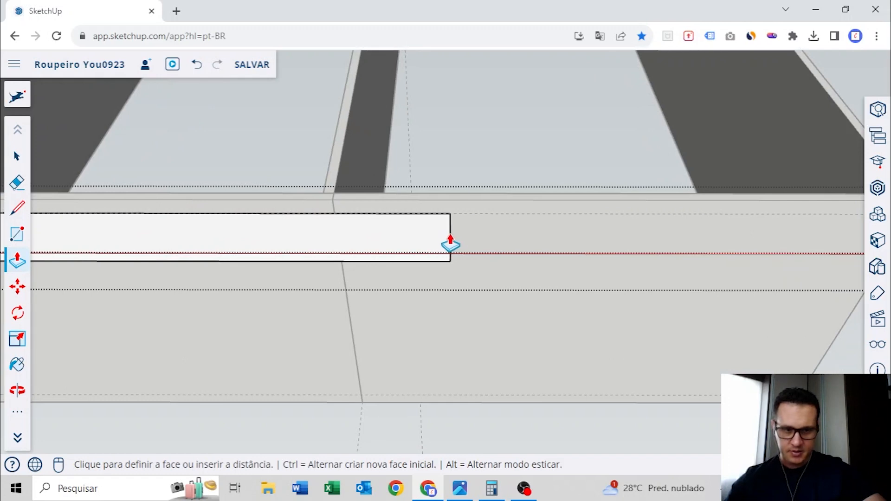
click(450, 238)
scroll(450, 237, down, 5)
middle_drag(338, 249, 538, 216)
key(space)
click(511, 195)
Measure the front plinth batten's length and compare it with the 2750 × 1830 mm reference sheet
scroll(379, 245, up, 4)
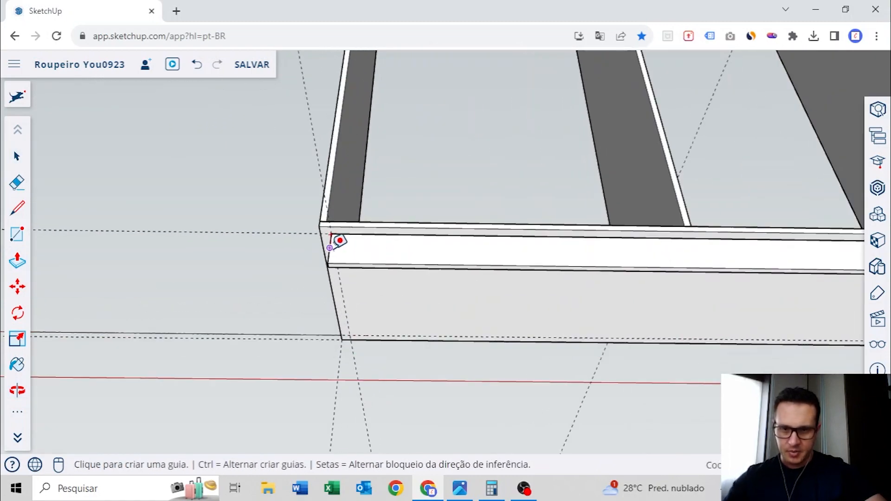
shift+middle_drag(774, 259, 232, 249)
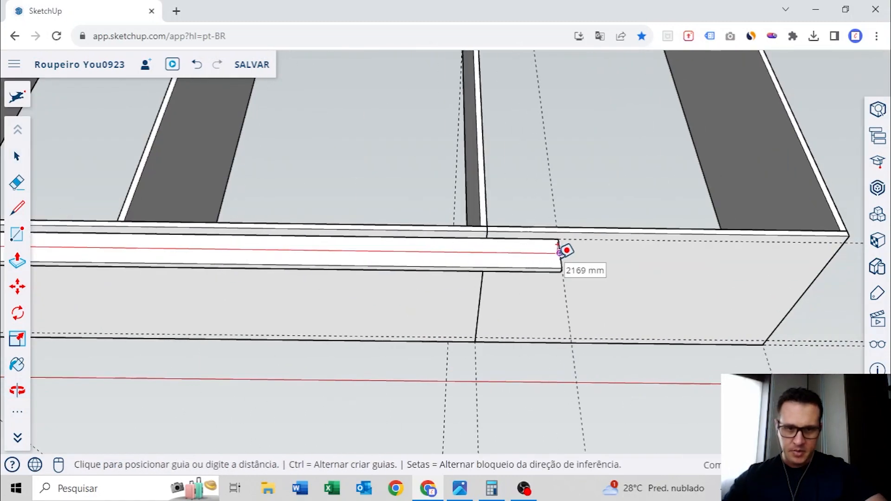
click(559, 250)
scroll(563, 249, down, 6)
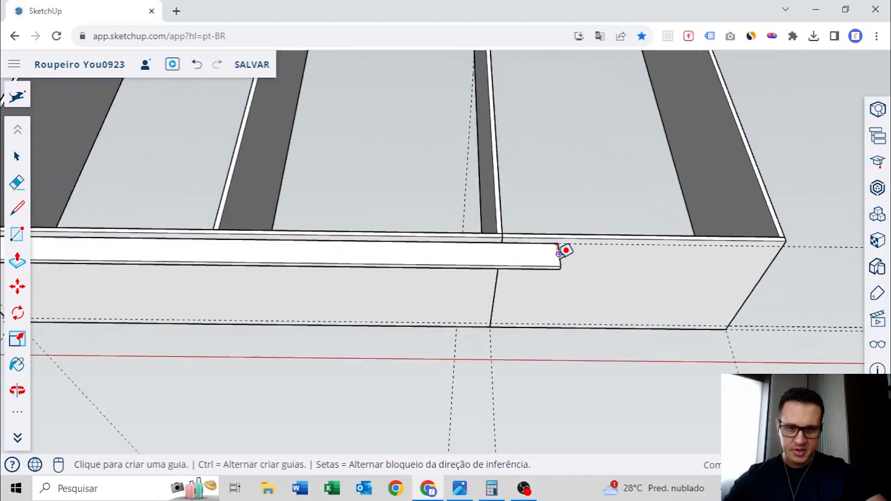
key(space)
scroll(464, 258, down, 3)
shift+middle_drag(307, 258, 664, 218)
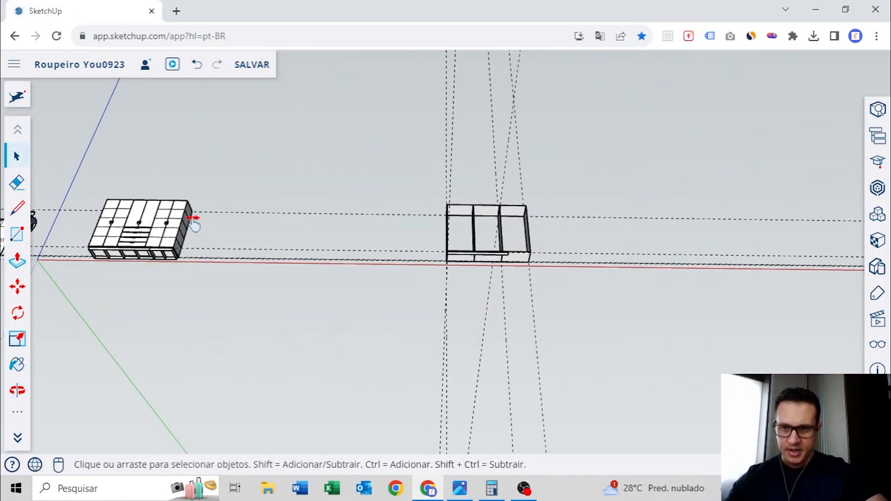
shift+middle_drag(193, 224, 540, 205)
shift+middle_drag(307, 148, 355, 269)
scroll(362, 282, up, 3)
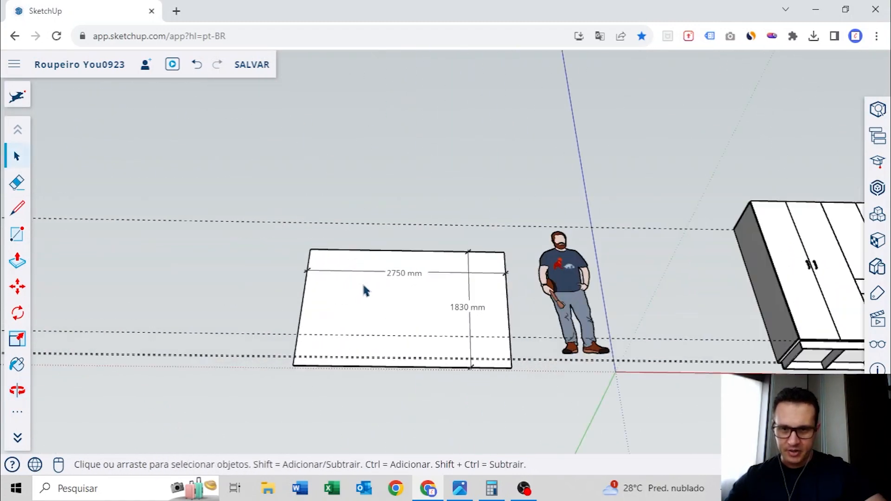
scroll(414, 281, down, 5)
middle_drag(589, 309, 444, 262)
scroll(483, 233, up, 5)
scroll(479, 260, up, 3)
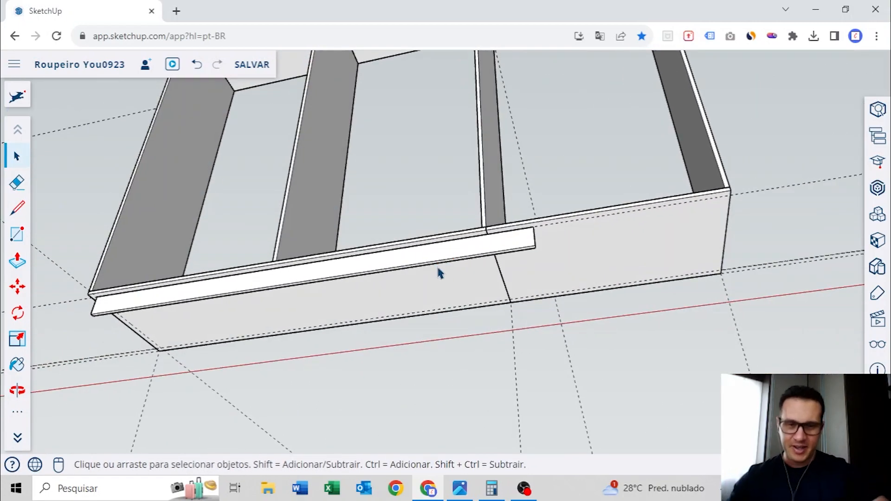
Copy the front plinth batten straight back to the rear guide intersection at the base's left end
middle_drag(632, 239, 534, 266)
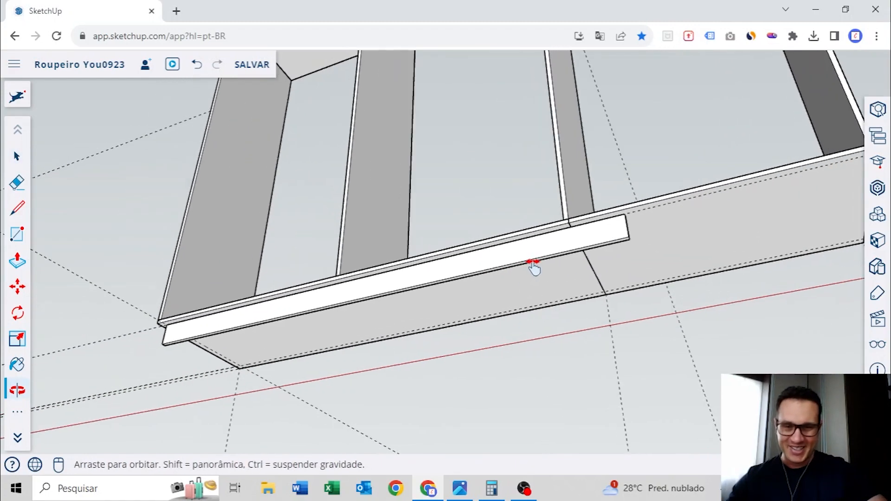
scroll(524, 261, down, 3)
scroll(524, 260, up, 4)
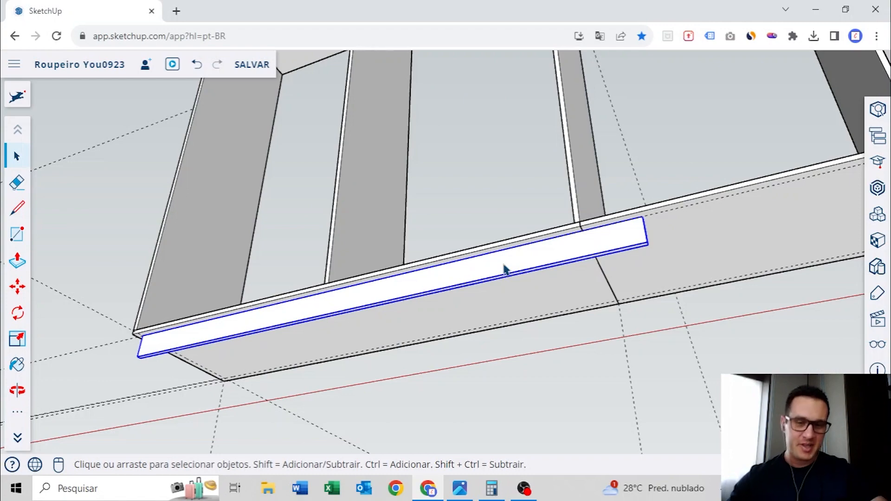
middle_drag(502, 269, 599, 259)
middle_drag(399, 255, 501, 242)
shift+middle_drag(227, 158, 380, 261)
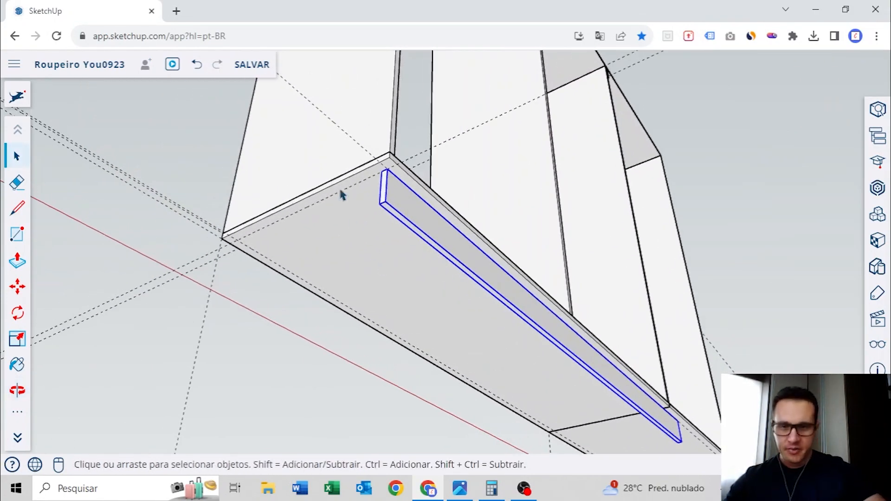
middle_drag(342, 193, 473, 235)
scroll(561, 256, up, 5)
key(m)
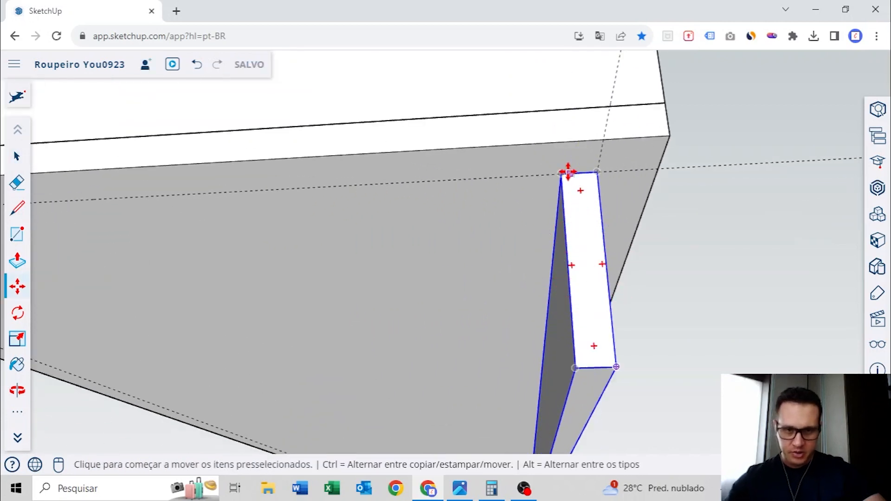
key(ctrl)
click(562, 173)
scroll(548, 177, down, 4)
shift+middle_drag(297, 195, 529, 181)
scroll(483, 173, up, 3)
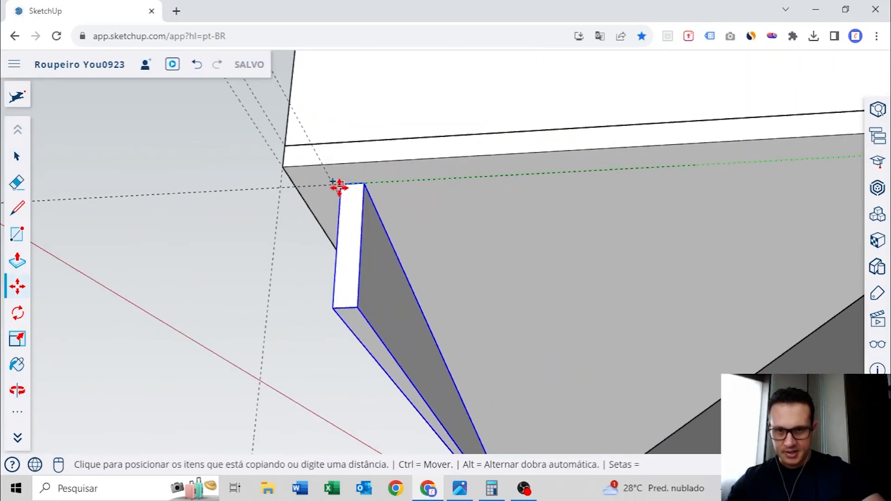
click(335, 187)
Draw a rectangle closing the left end of the plinth between the front and rear battens
middle_drag(389, 185, 495, 209)
scroll(418, 201, up, 4)
key(r)
click(398, 162)
middle_drag(691, 235, 312, 222)
click(634, 190)
Extrude the end rectangle inward into a thin crosspiece and make all of its geometry a group
scroll(285, 222, up, 3)
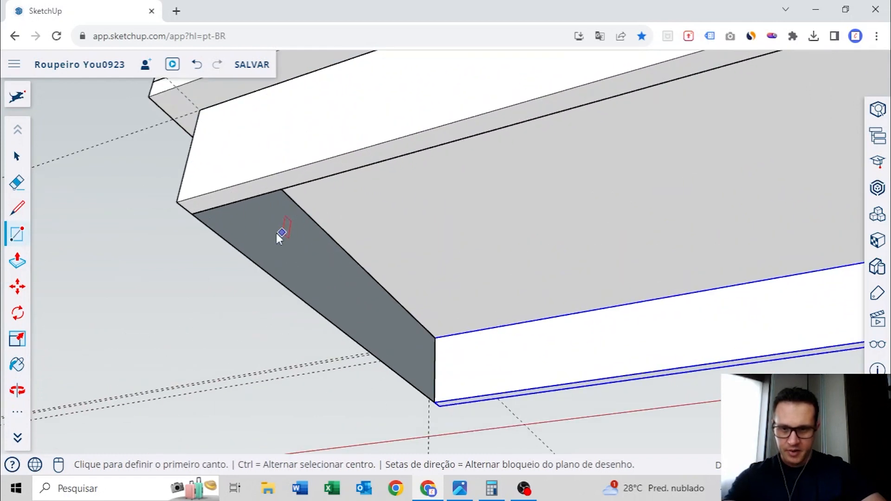
key(p)
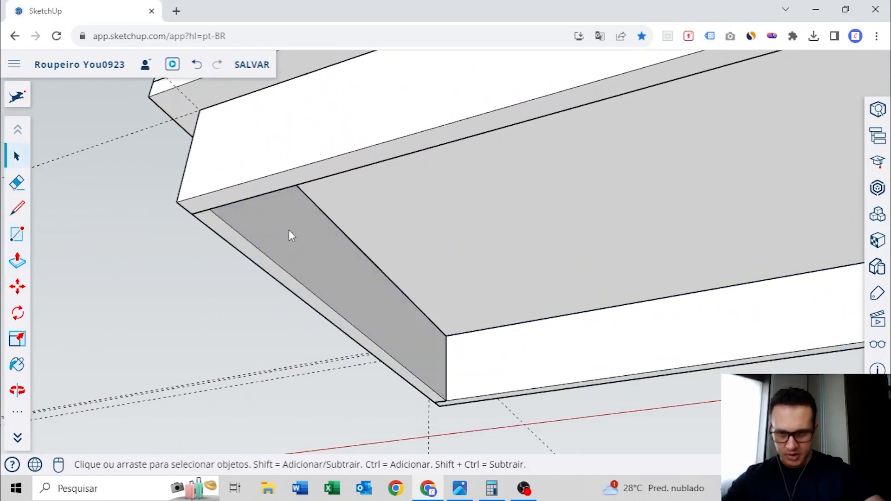
right_click(281, 236)
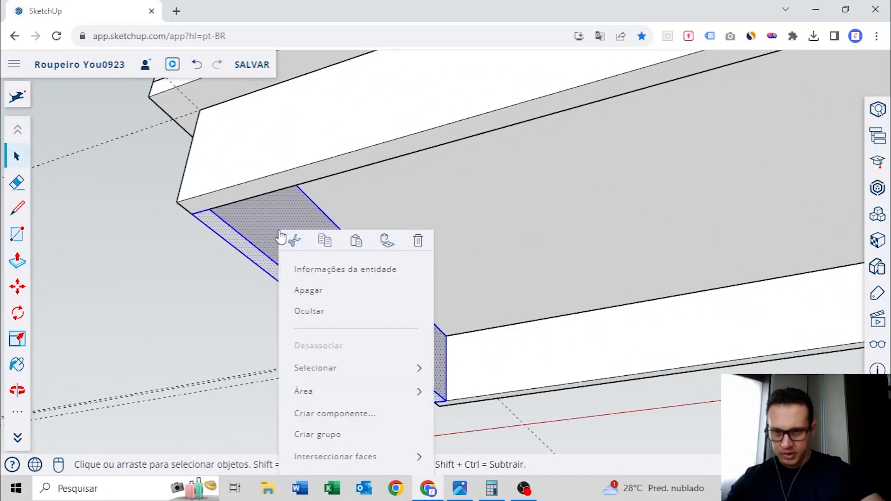
click(318, 434)
Copy the left end crosspiece along the battens, flush with their right ends
middle_drag(385, 269, 403, 241)
scroll(403, 240, up, 2)
key(m)
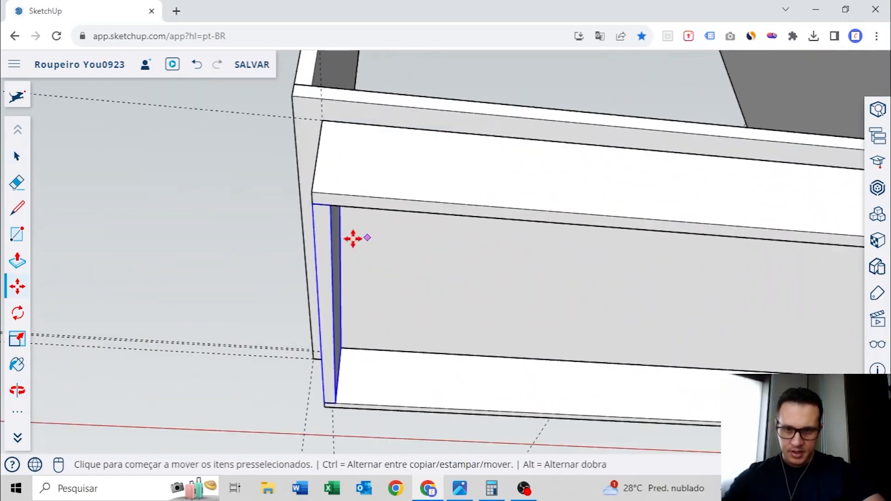
key(ctrl)
click(330, 208)
scroll(329, 207, down, 4)
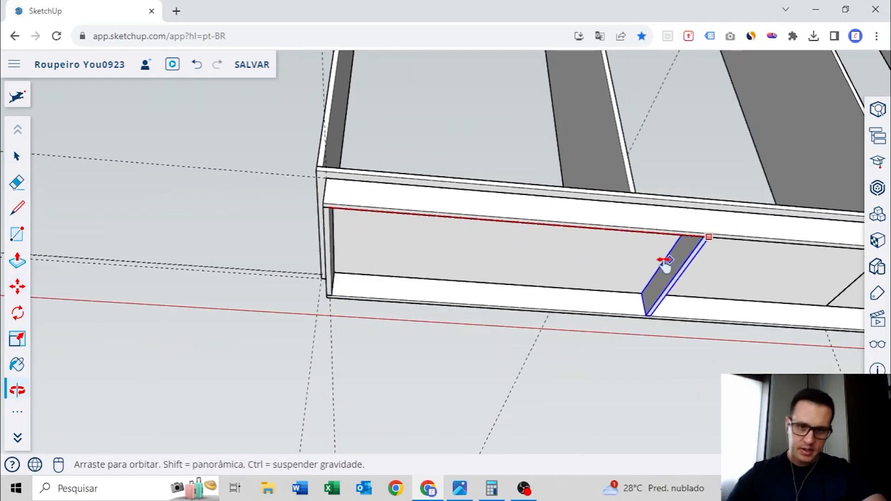
shift+middle_drag(664, 265, 207, 225)
scroll(419, 216, up, 3)
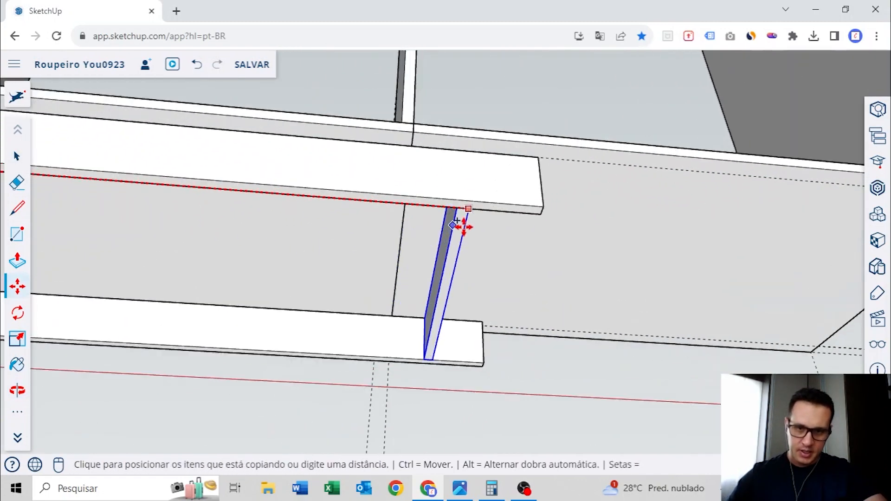
click(542, 217)
Copy the right end crosspiece by its midpoint to the middle of the plinth battens
scroll(541, 215, down, 3)
middle_drag(528, 218, 546, 235)
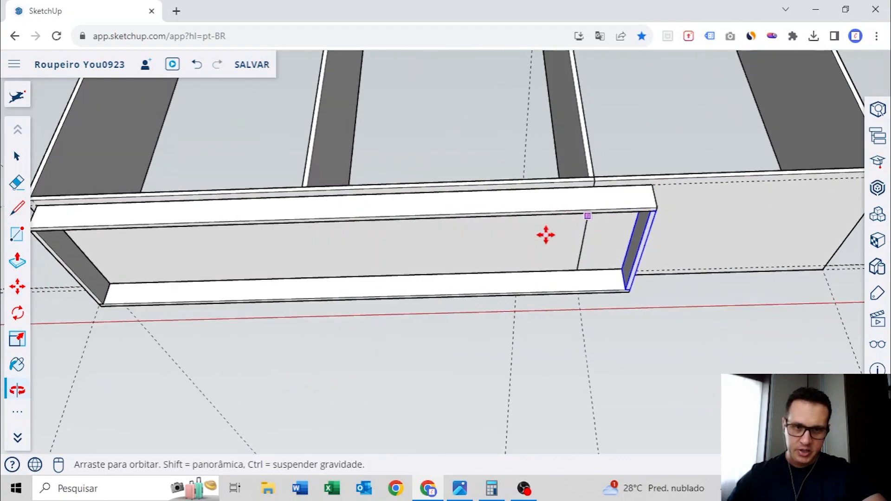
scroll(646, 218, up, 3)
scroll(659, 213, up, 2)
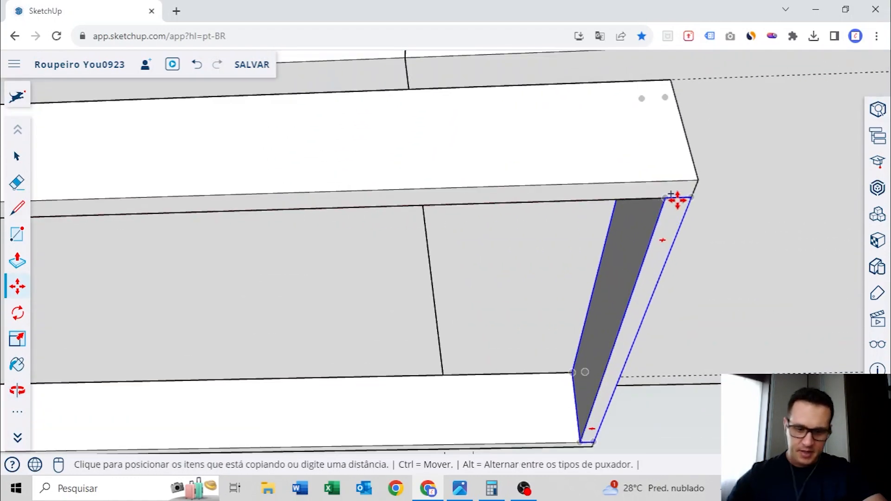
scroll(672, 199, down, 4)
middle_drag(515, 199, 557, 255)
scroll(476, 216, up, 4)
middle_drag(476, 217, 541, 231)
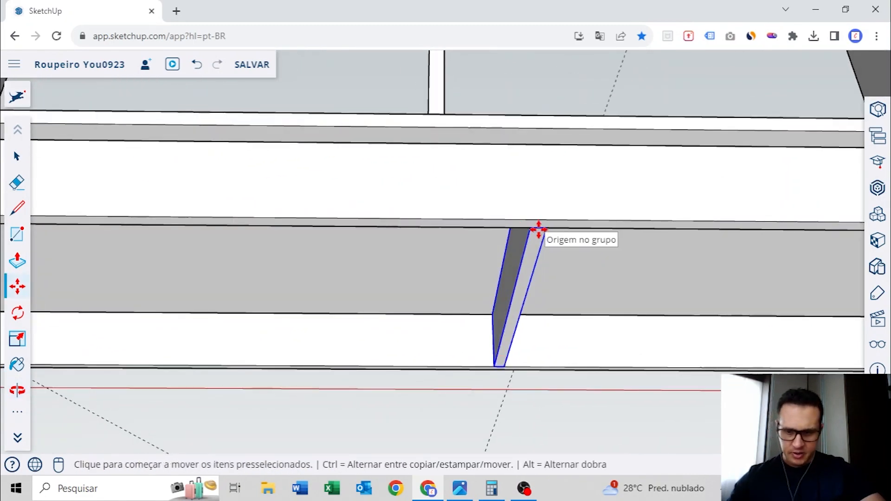
Copy the middle crosspiece by its midpoint to halfway between the plinth's middle and right end
scroll(538, 228, up, 3)
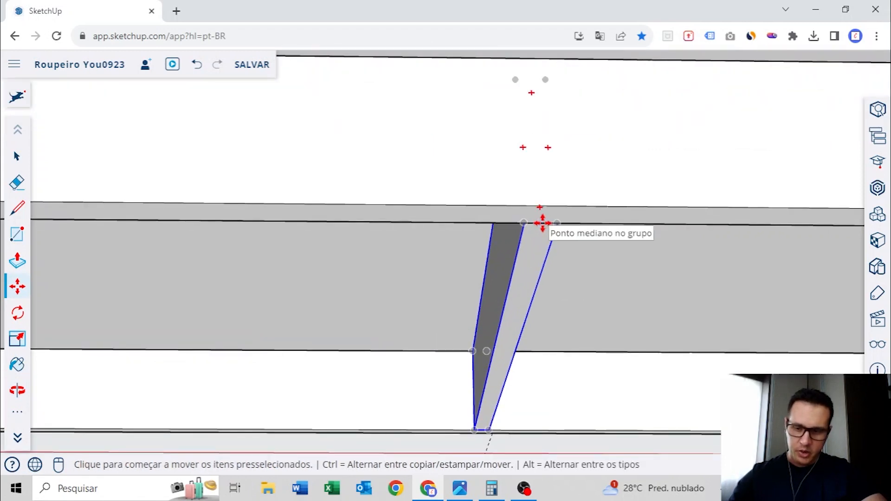
click(541, 221)
key(ctrl)
scroll(538, 220, down, 4)
mouse_move(537, 218)
middle_down()
mouse_move(427, 231)
mouse_move(501, 225)
mouse_move(520, 208)
mouse_move(628, 219)
mouse_move(674, 189)
mouse_move(554, 204)
mouse_move(541, 222)
middle_up()
click(527, 223)
scroll(523, 226, up, 3)
Measure the distance between the middle crosspiece and the right end crosspiece of the plinth
key(t)
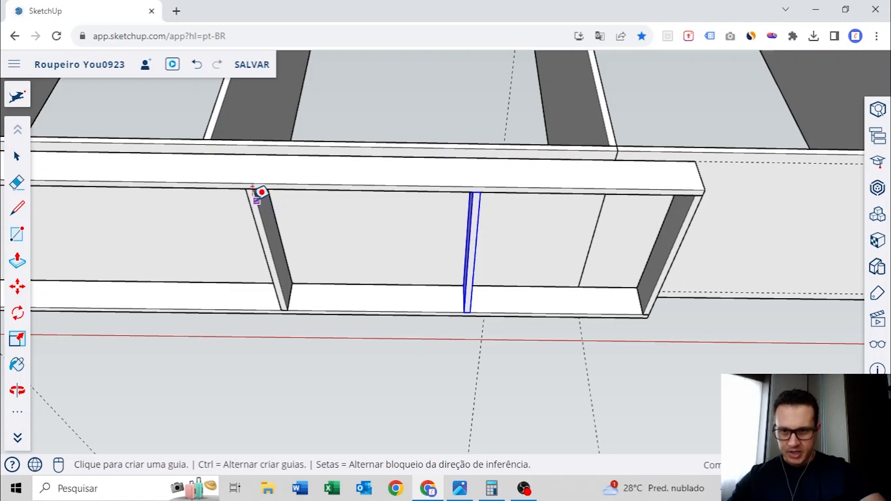
click(256, 200)
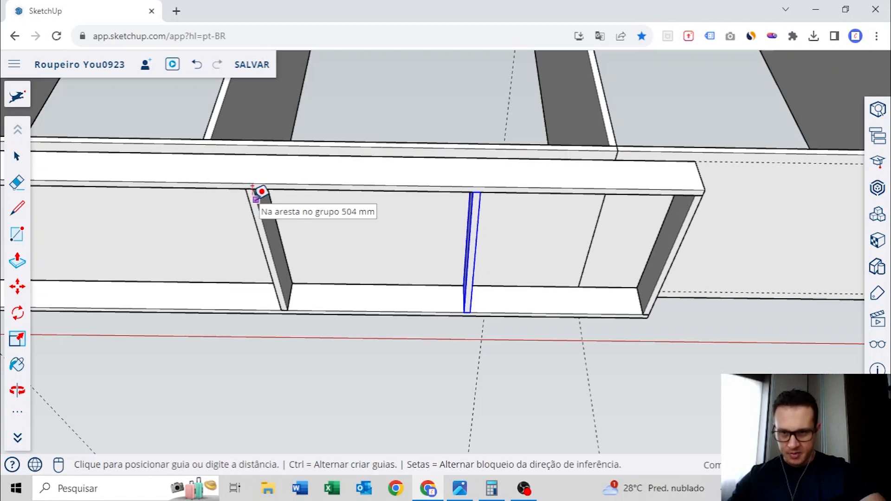
click(700, 200)
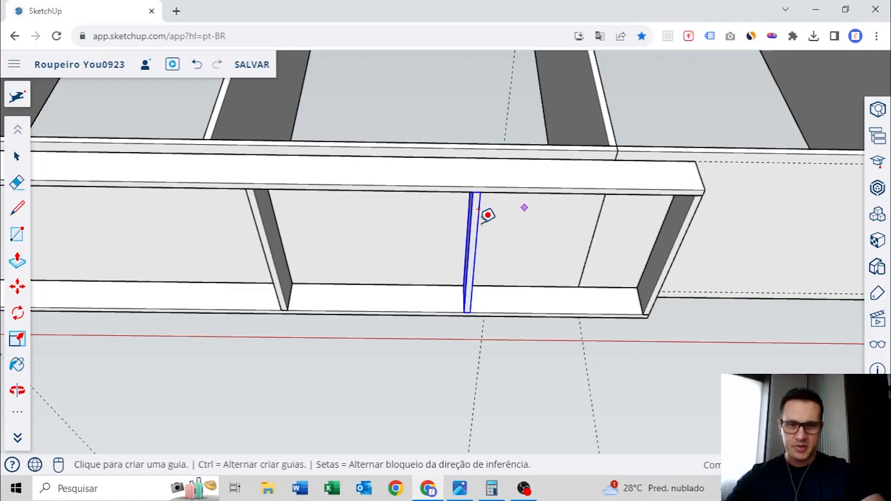
Copy the new intermediate crosspiece to halfway between the plinth's left end and middle crosspieces, and clear the selection
key(space)
middle_drag(479, 226, 575, 260)
scroll(618, 227, up, 3)
key(m)
click(587, 207)
key(ctrl)
scroll(588, 207, down, 5)
scroll(417, 207, up, 4)
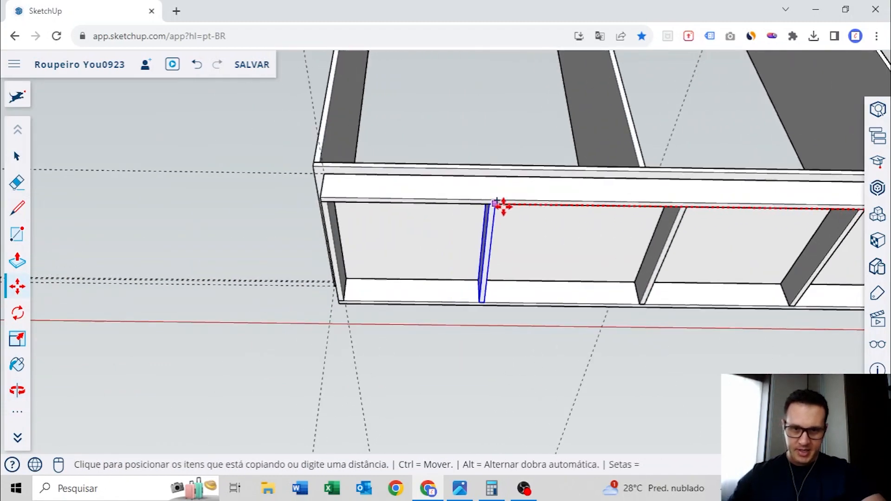
click(495, 206)
middle_drag(494, 206, 525, 210)
key(space)
click(236, 166)
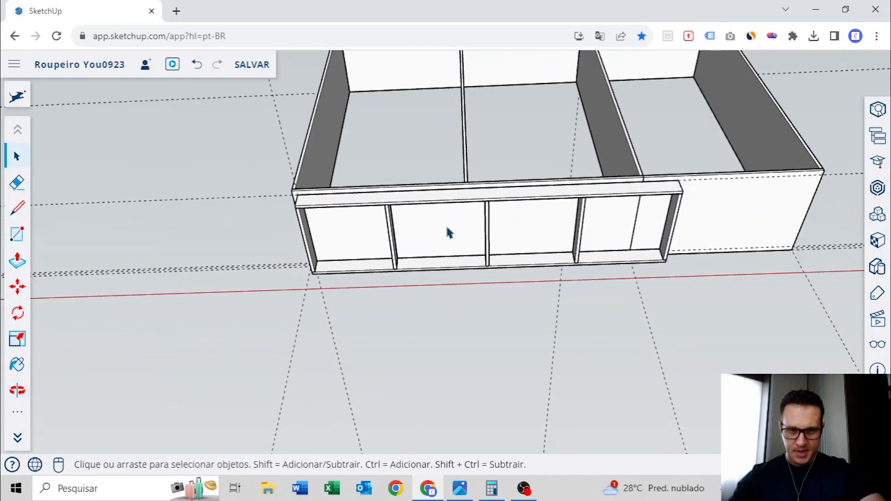
Copy the front batten, rear batten and left end crosspiece together along the red axis, butting them against the first plinth's right end
scroll(446, 227, up, 3)
shift+middle_drag(636, 250, 411, 213)
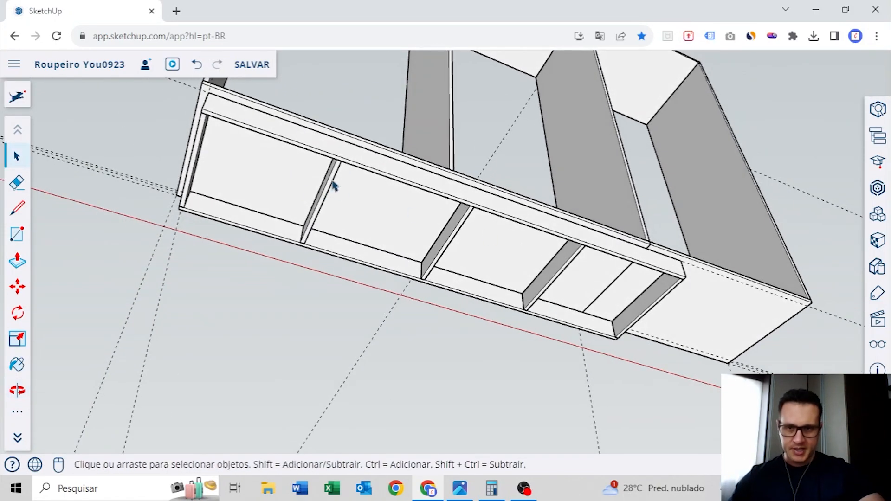
middle_drag(513, 227, 376, 154)
shift+click(307, 222)
middle_drag(369, 201, 380, 228)
scroll(382, 189, up, 4)
key(m)
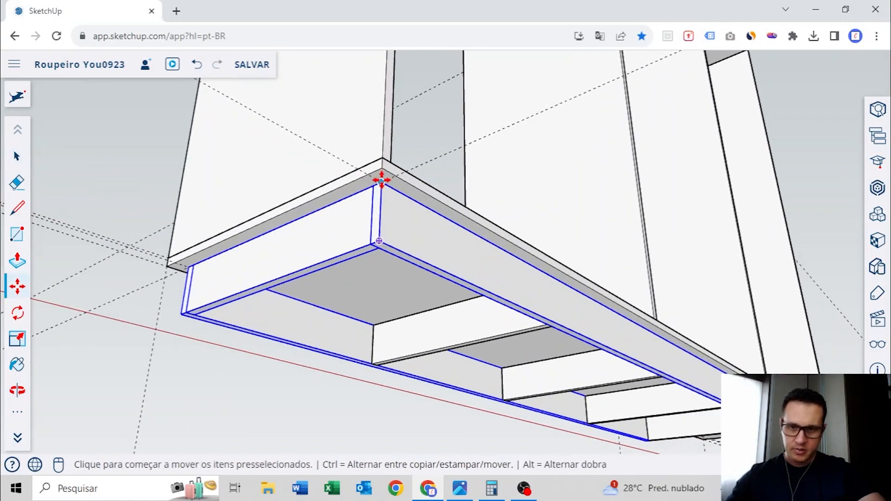
click(381, 180)
key(ctrl)
scroll(676, 319, down, 5)
middle_drag(676, 318, 590, 278)
scroll(574, 284, up, 5)
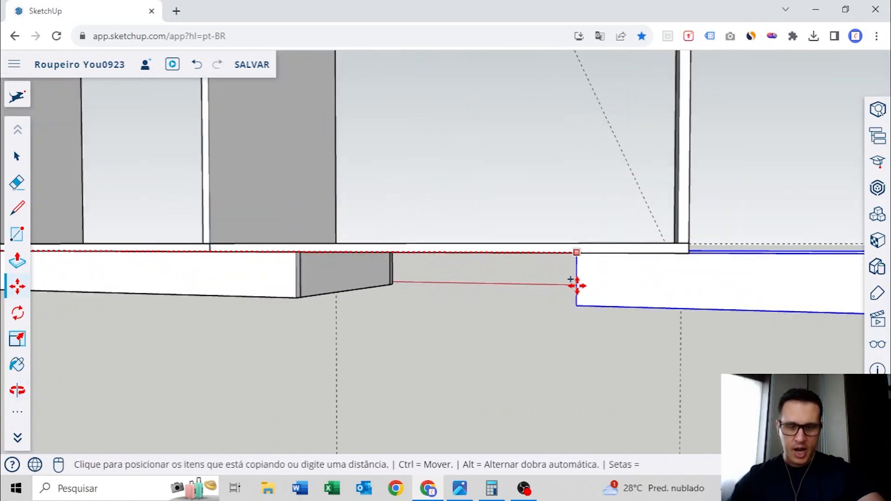
scroll(571, 225, down, 3)
scroll(547, 232, up, 3)
middle_drag(547, 232, 569, 234)
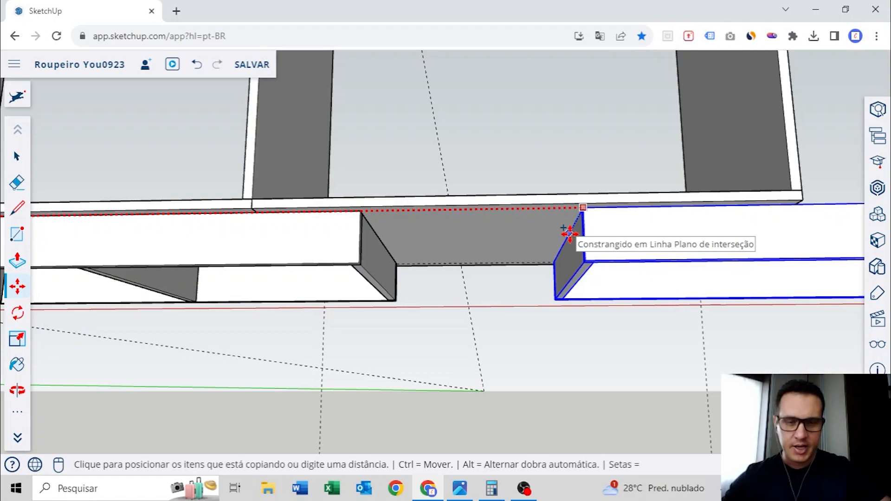
middle_drag(438, 234, 591, 228)
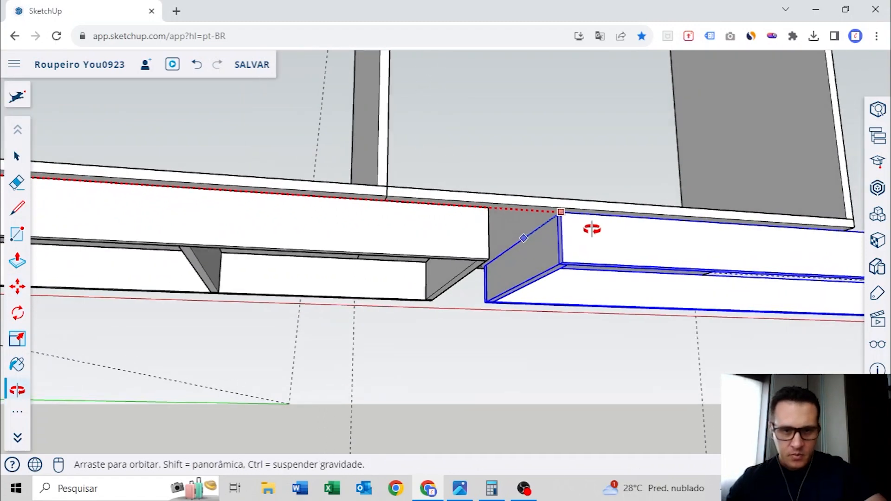
scroll(464, 215, up, 3)
click(440, 198)
Shorten the second plinth's front batten to the inset guide at the base's right end and leave the group
middle_drag(439, 199, 534, 260)
middle_drag(597, 160, 597, 268)
scroll(596, 253, up, 5)
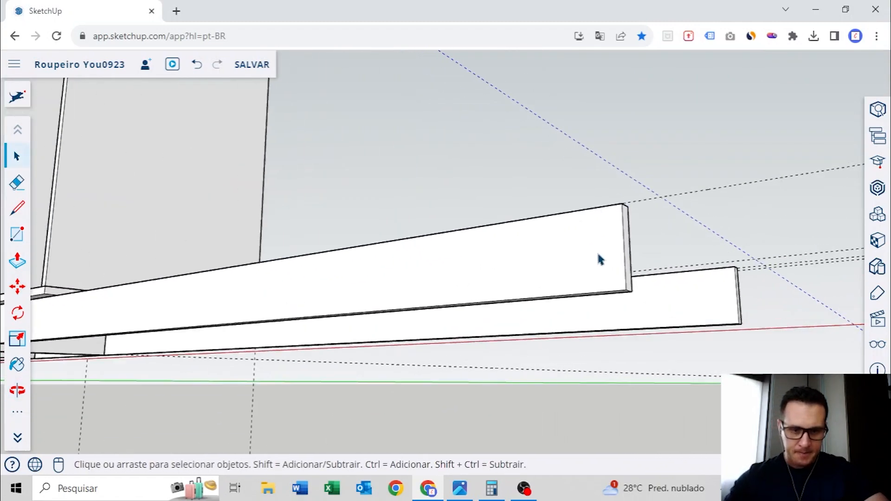
key(p)
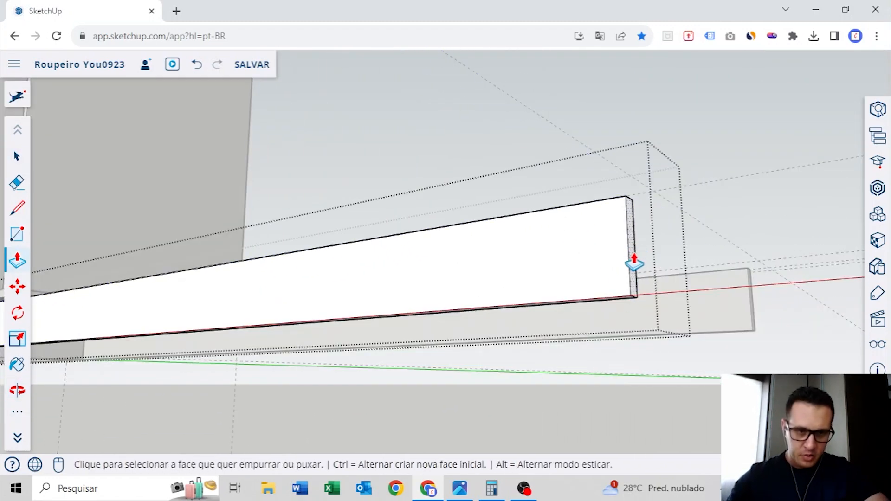
click(634, 256)
scroll(602, 266, down, 5)
middle_drag(599, 267, 564, 241)
scroll(436, 272, up, 4)
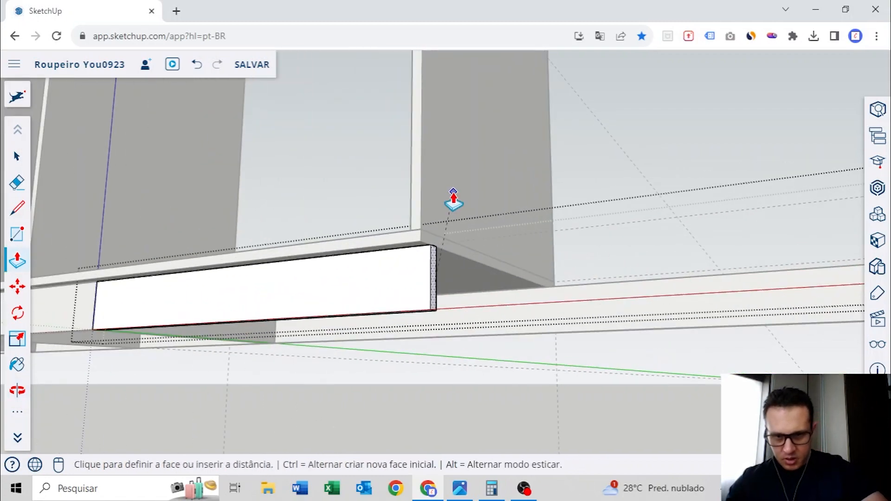
click(453, 199)
scroll(424, 283, up, 5)
click(433, 257)
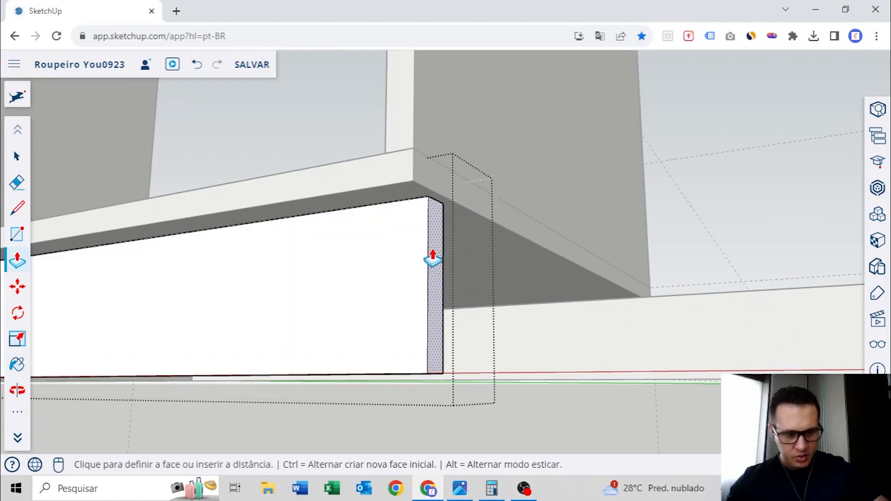
click(433, 257)
scroll(464, 246, down, 6)
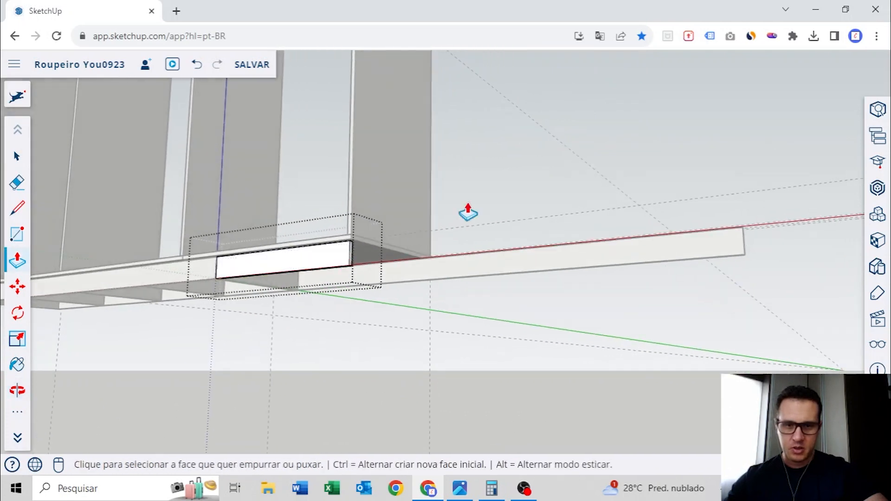
key(space)
click(470, 214)
Shorten the second plinth's rear batten to end in line with the front one
middle_drag(668, 256, 609, 292)
scroll(667, 280, up, 4)
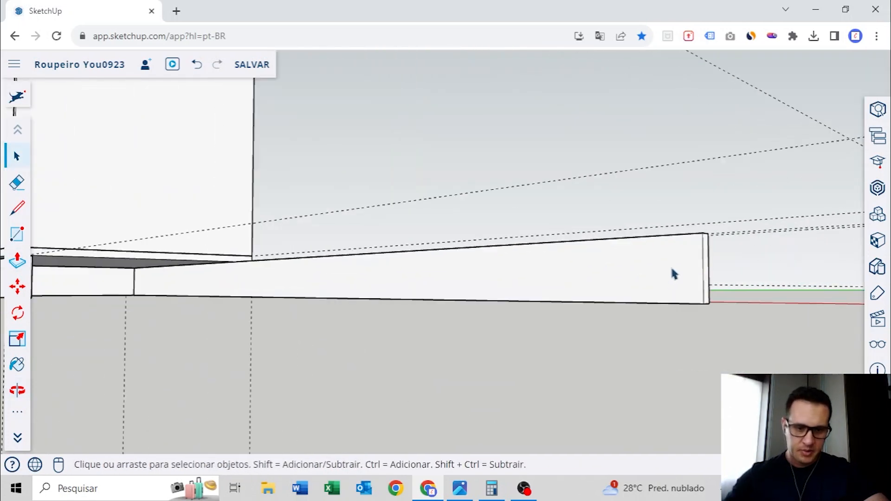
key(p)
click(695, 281)
middle_drag(694, 282, 319, 246)
click(312, 241)
key(space)
Copy the second plinth's left end crosspiece flush with the right ends of its battens
middle_drag(244, 252, 324, 190)
click(590, 161)
scroll(256, 163, up, 3)
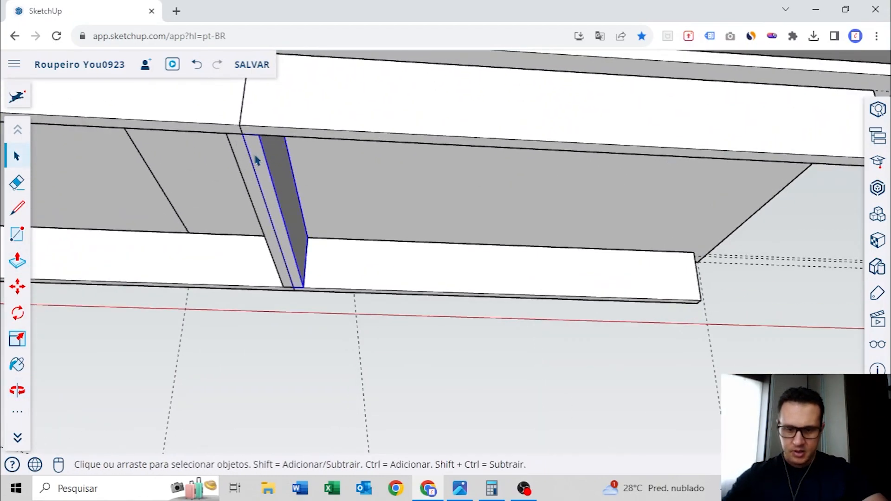
key(m)
key(ctrl)
click(258, 135)
scroll(287, 136, down, 3)
scroll(564, 149, up, 1)
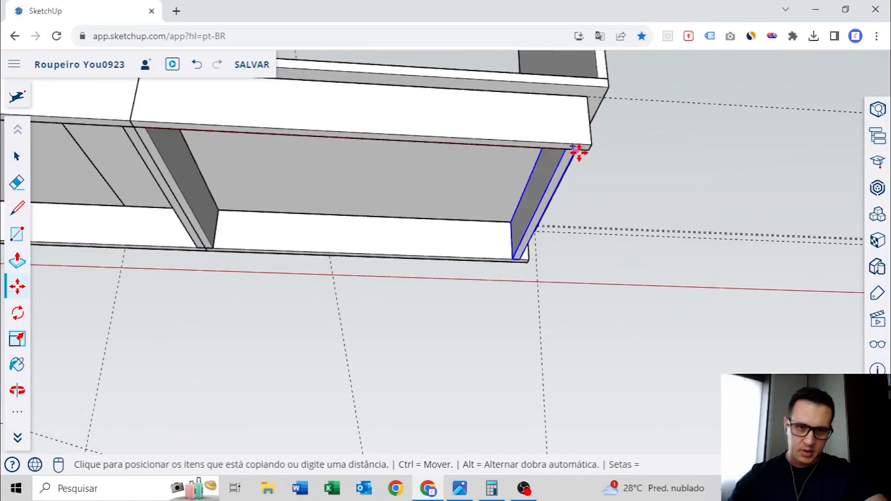
click(585, 150)
Copy the second plinth's right end crosspiece to the midpoint of its battens as a central support
scroll(559, 152, down, 1)
scroll(558, 151, down, 2)
middle_drag(559, 153, 631, 212)
scroll(668, 190, up, 4)
scroll(669, 190, down, 2)
click(682, 175)
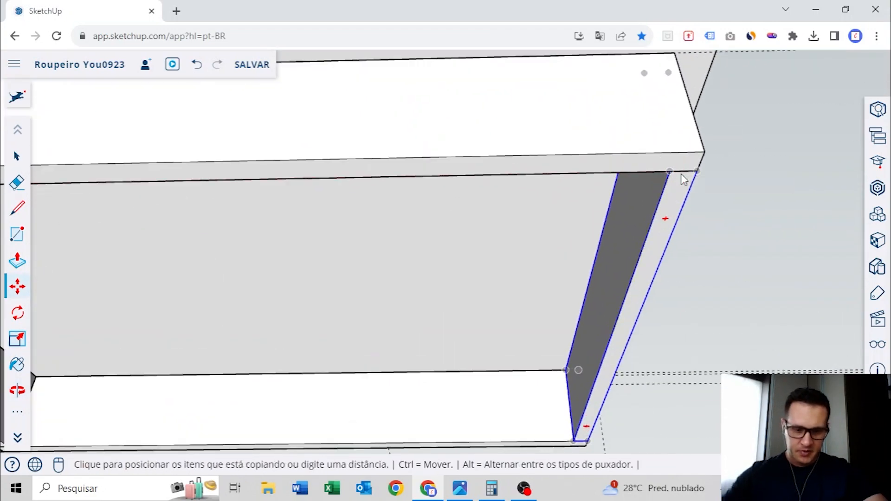
scroll(682, 174, down, 2)
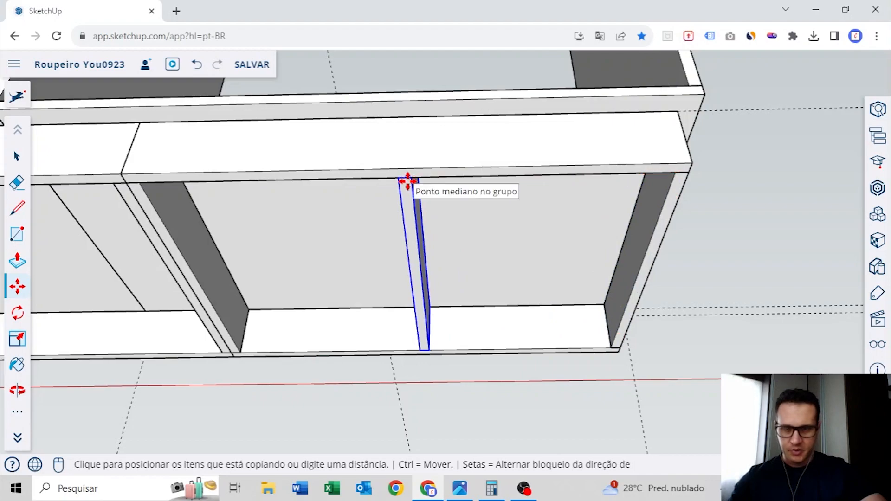
click(407, 181)
scroll(408, 181, down, 4)
shift+middle_drag(408, 181, 508, 186)
key(space)
Unhide all hidden objects and delete the wall panel behind the open wardrobe carcass
click(696, 133)
middle_drag(409, 136, 617, 293)
middle_drag(479, 257, 535, 293)
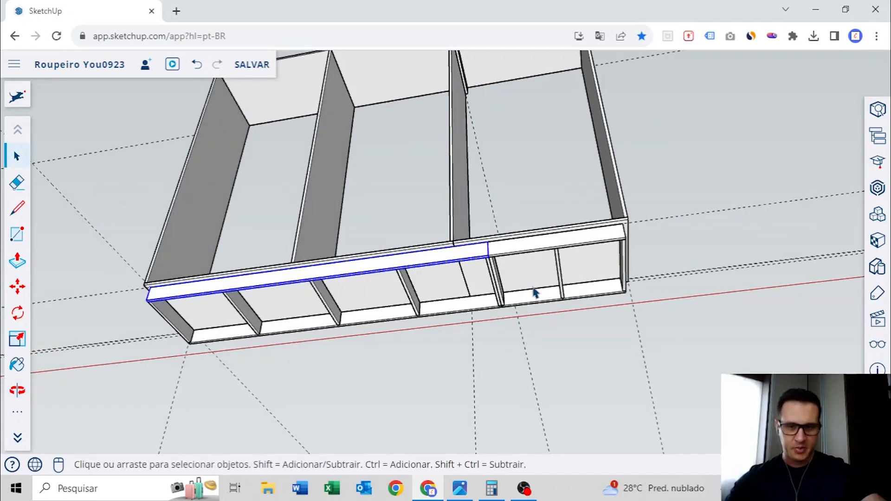
middle_drag(409, 262, 512, 259)
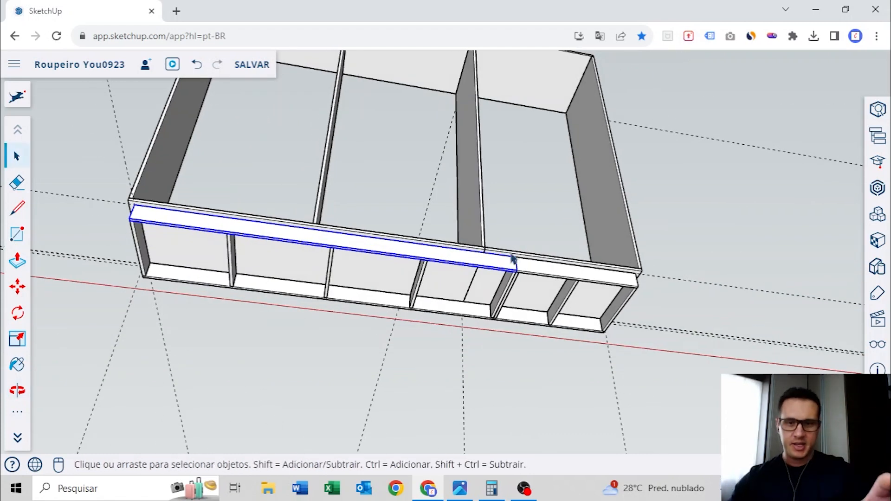
mouse_move(508, 215)
middle_down()
mouse_move(505, 288)
mouse_move(478, 235)
mouse_move(529, 292)
mouse_move(441, 317)
mouse_move(535, 223)
mouse_move(527, 252)
mouse_move(521, 226)
middle_up()
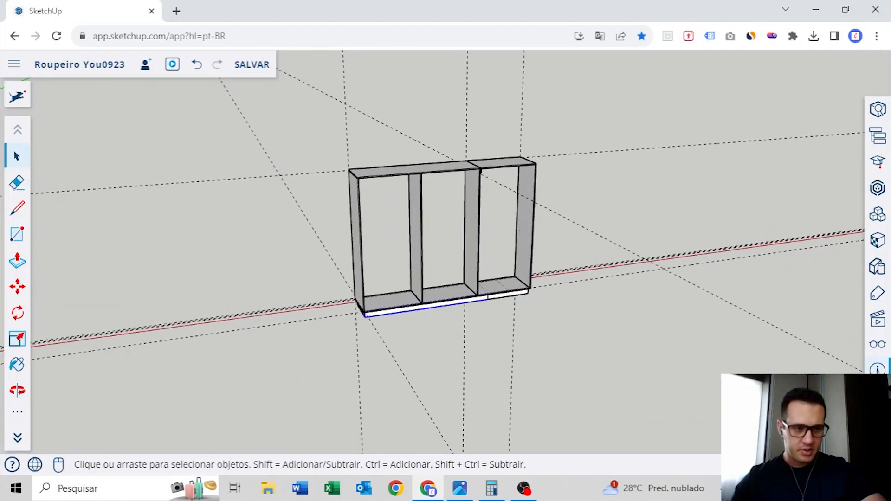
click(877, 344)
click(699, 120)
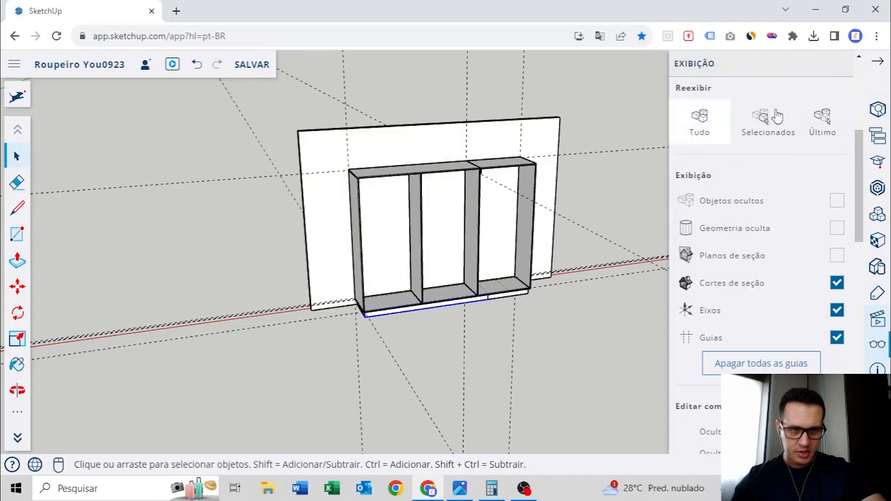
click(884, 68)
middle_drag(368, 135, 360, 143)
scroll(394, 141, up, 2)
click(405, 141)
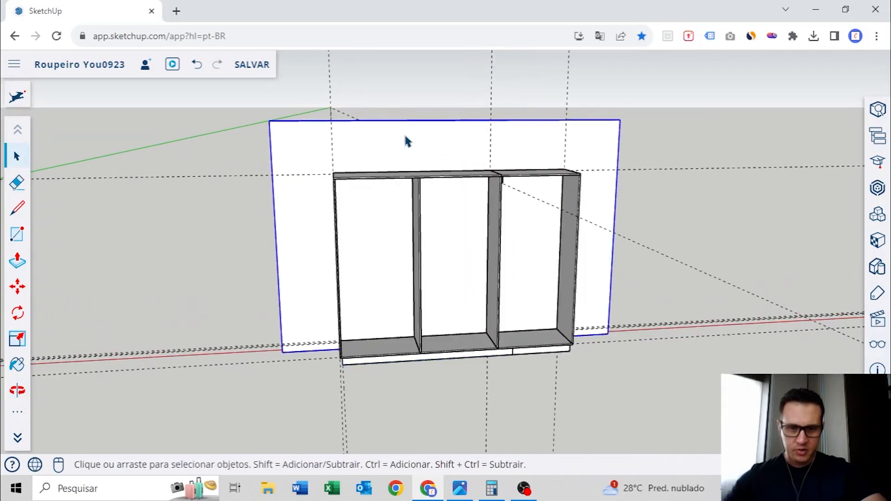
key(Delete)
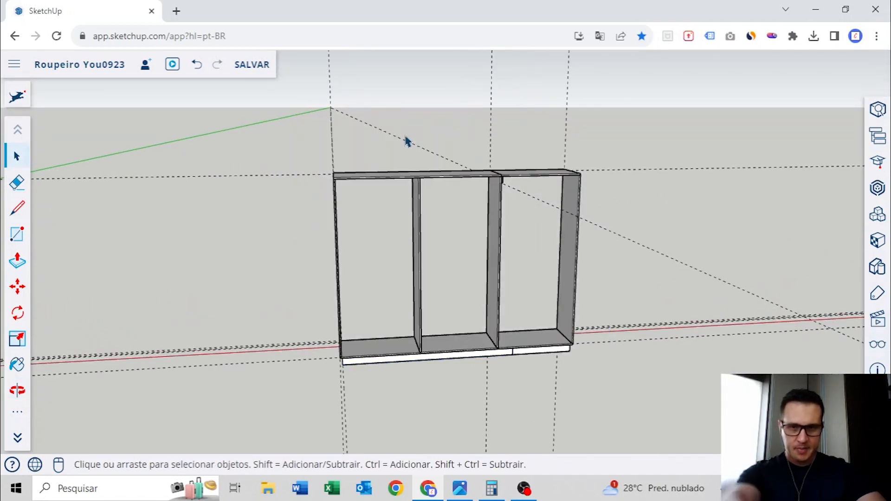
Erase all guides from the model
click(878, 352)
click(760, 364)
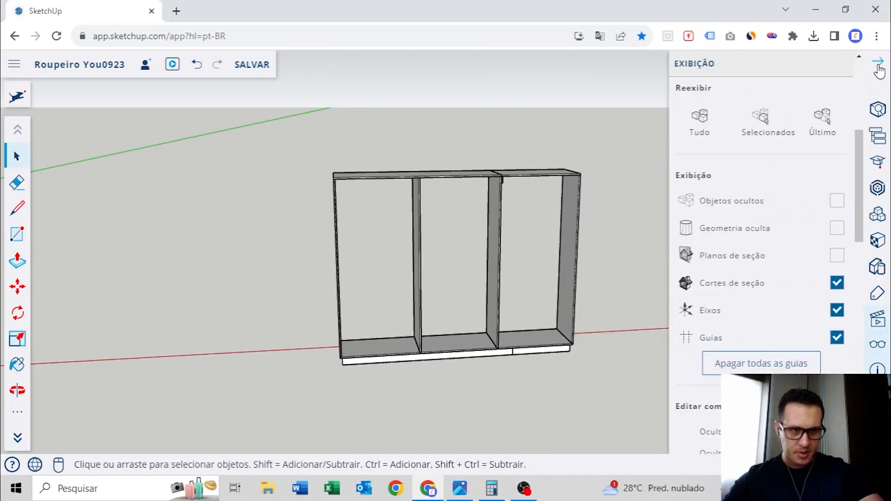
click(879, 67)
Examine the doors and drawer fronts of the closed reference wardrobe, selecting the doors to review their layout
middle_drag(557, 269, 463, 246)
scroll(382, 249, up, 3)
middle_drag(381, 249, 336, 346)
scroll(439, 288, down, 3)
scroll(357, 252, up, 3)
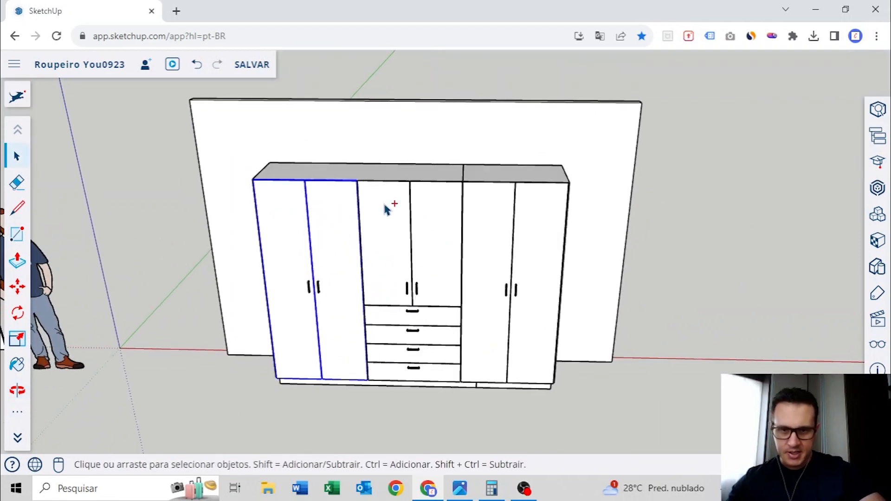
middle_drag(525, 215, 402, 315)
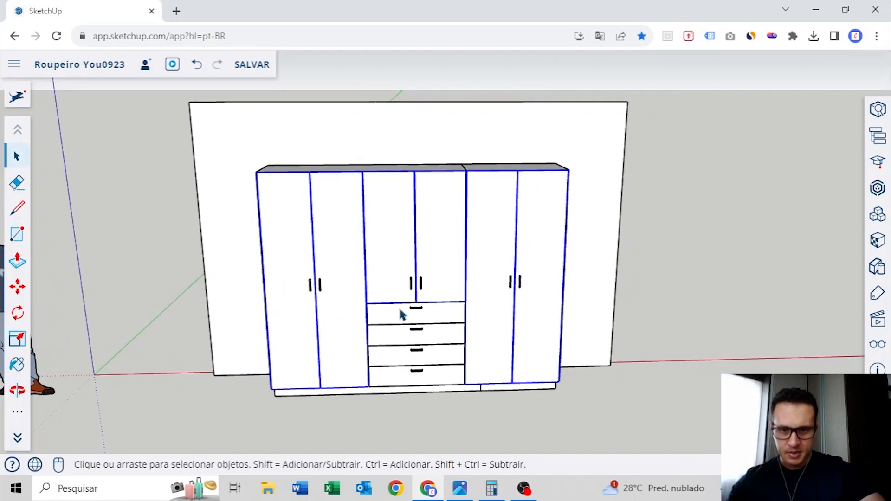
scroll(403, 350, down, 4)
shift+middle_drag(453, 348, 111, 297)
shift+middle_drag(642, 297, 544, 314)
shift+middle_drag(234, 284, 658, 269)
scroll(413, 223, up, 6)
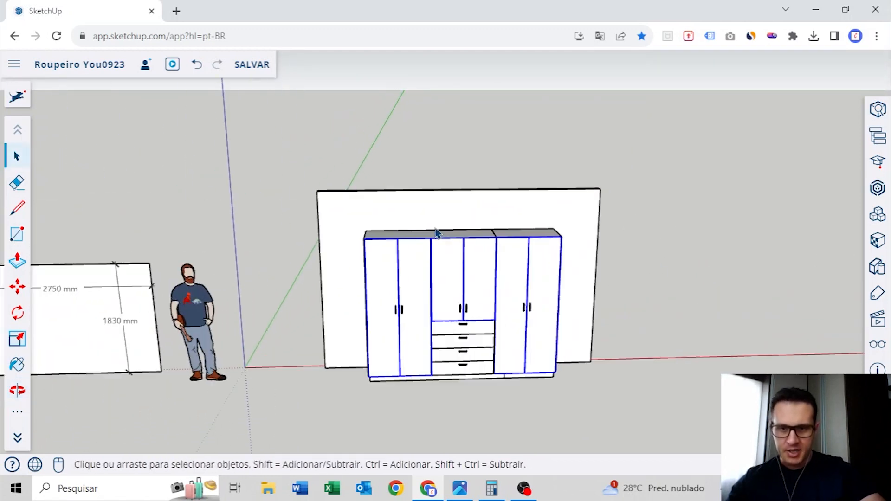
scroll(502, 259, down, 3)
middle_drag(459, 238, 436, 190)
scroll(423, 252, up, 2)
middle_drag(436, 246, 430, 221)
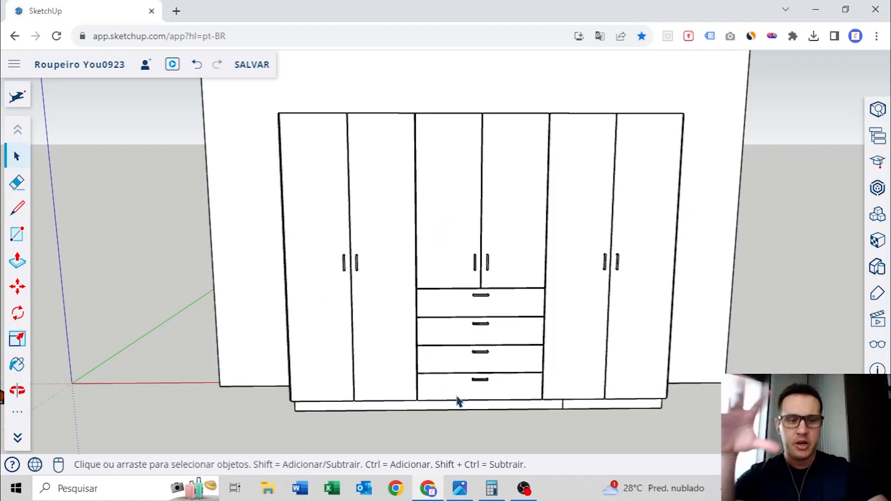
middle_drag(304, 153, 380, 211)
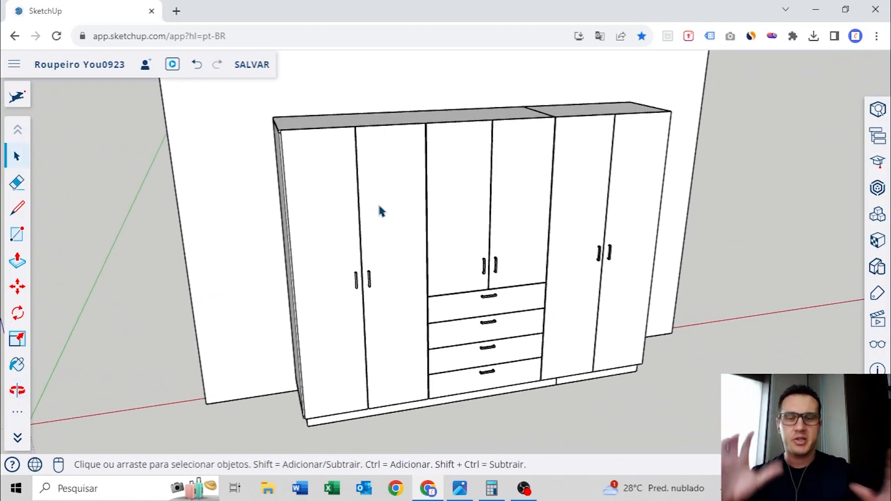
scroll(360, 149, up, 10)
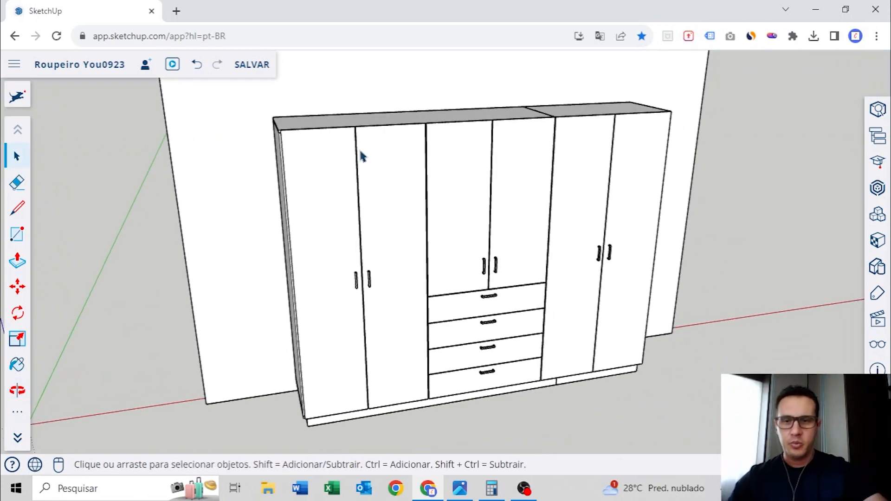
Inspect the gaps between the reference wardrobe's doors and drawer fronts, and compare its front with the open carcass
mouse_move(388, 110)
middle_down()
mouse_move(409, 234)
mouse_move(473, 274)
middle_up()
scroll(408, 225, up, 6)
mouse_move(408, 224)
middle_down()
mouse_move(420, 257)
mouse_move(410, 232)
middle_up()
scroll(410, 232, up, 1)
scroll(409, 230, down, 1)
scroll(410, 235, down, 7)
mouse_move(621, 311)
shift+middle_down()
mouse_move(479, 253)
mouse_move(431, 243)
shift+middle_up()
scroll(466, 184, up, 7)
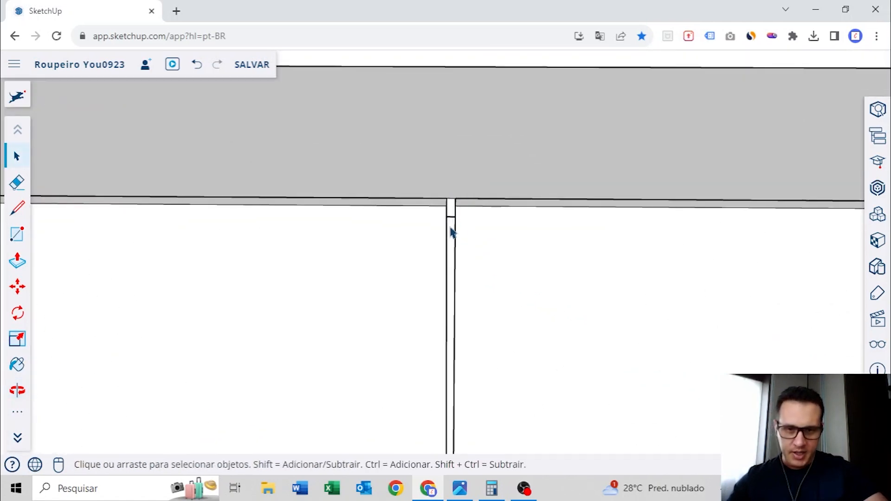
scroll(451, 232, down, 6)
mouse_move(589, 330)
middle_down()
mouse_move(502, 183)
mouse_move(514, 199)
mouse_move(486, 323)
middle_up()
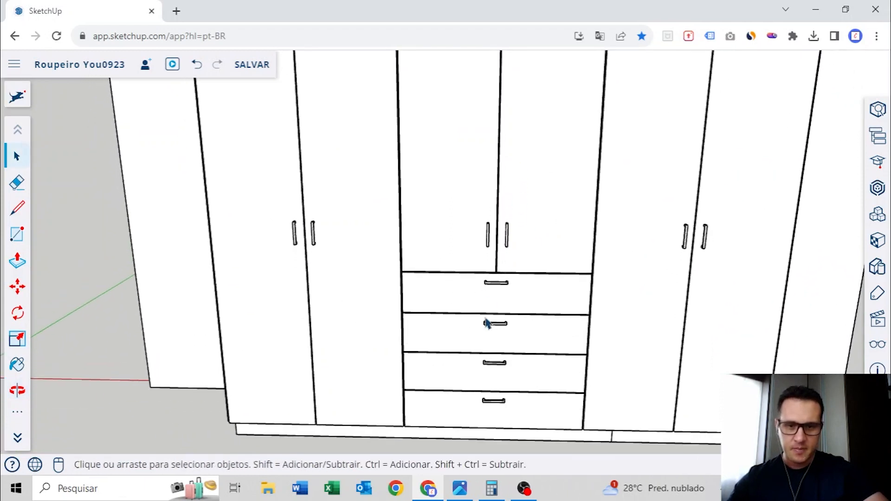
scroll(486, 323, up, 8)
middle_drag(470, 287, 376, 297)
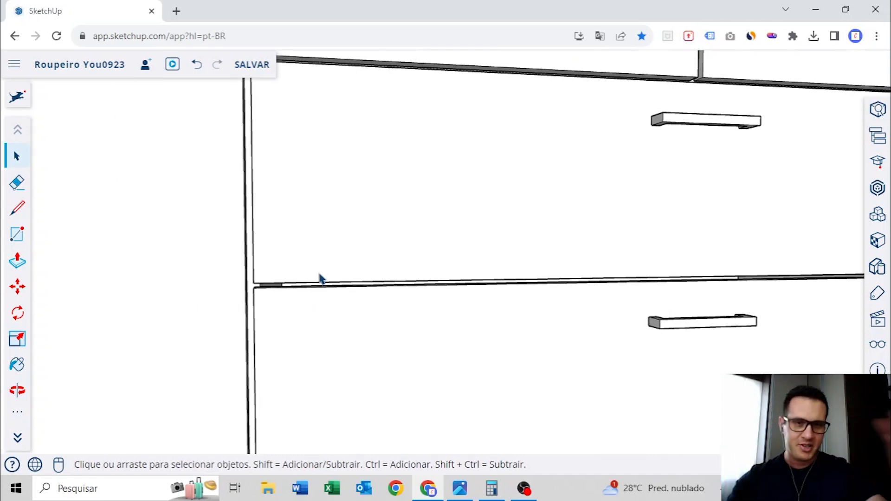
scroll(379, 242, down, 7)
mouse_move(594, 293)
middle_down()
mouse_move(597, 312)
mouse_move(517, 342)
middle_up()
scroll(522, 253, down, 2)
scroll(521, 276, down, 2)
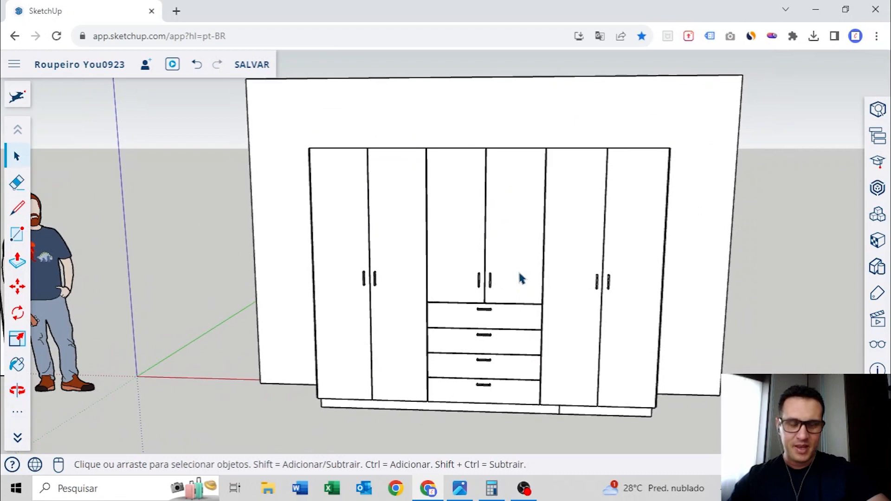
scroll(517, 270, down, 4)
mouse_move(648, 312)
middle_down()
mouse_move(583, 289)
mouse_move(461, 288)
middle_up()
scroll(489, 234, up, 5)
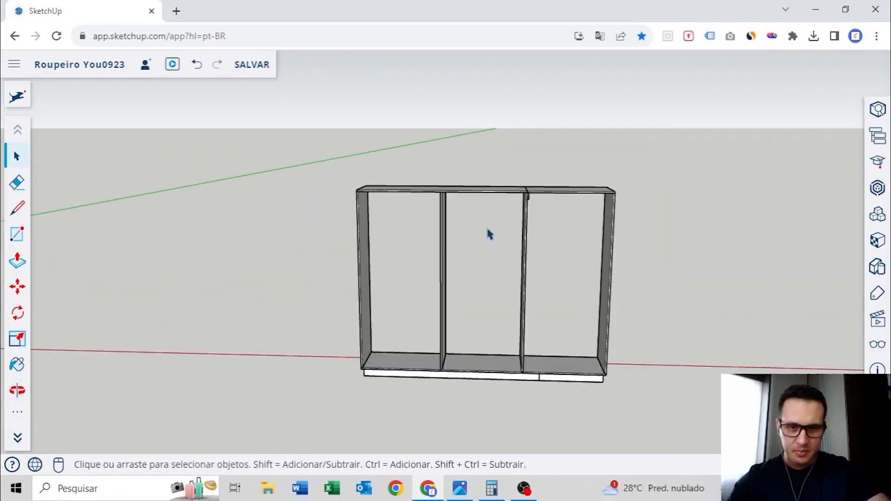
shift+middle_drag(190, 266, 428, 264)
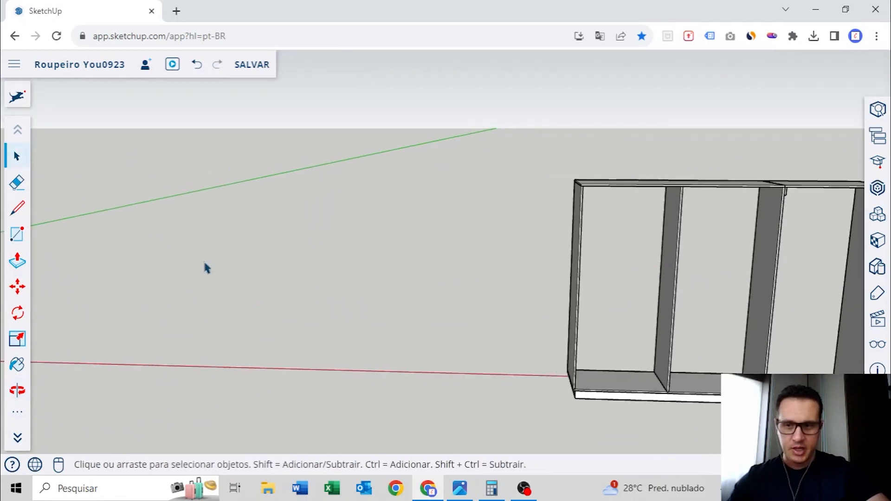
shift+middle_drag(149, 261, 450, 246)
shift+middle_drag(256, 243, 459, 243)
scroll(423, 190, up, 5)
scroll(424, 195, down, 8)
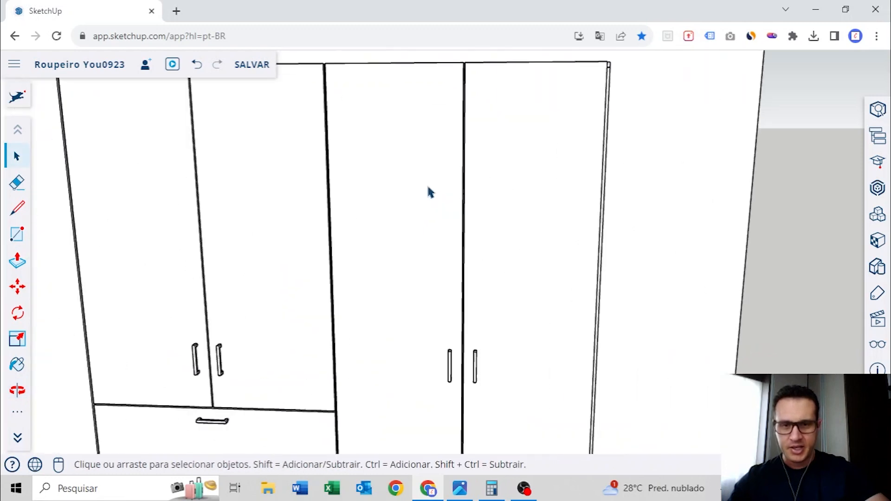
Place two vertical guides on the left divider's front edge, each 6 mm in from one of its sides
mouse_move(592, 241)
shift+middle_down()
mouse_move(501, 224)
mouse_move(487, 247)
shift+middle_up()
scroll(501, 225, up, 3)
scroll(472, 181, up, 6)
scroll(487, 200, up, 4)
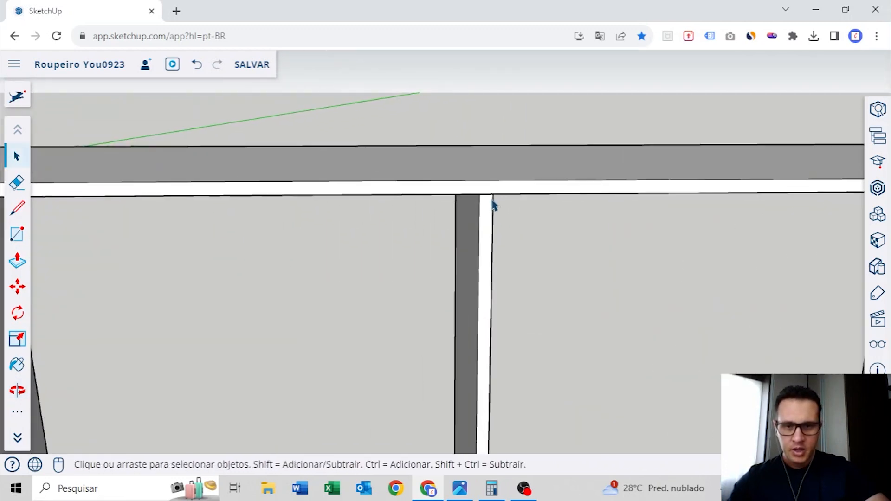
click(482, 204)
scroll(485, 204, up, 3)
middle_drag(500, 231, 453, 264)
scroll(449, 255, up, 4)
key(t)
click(382, 216)
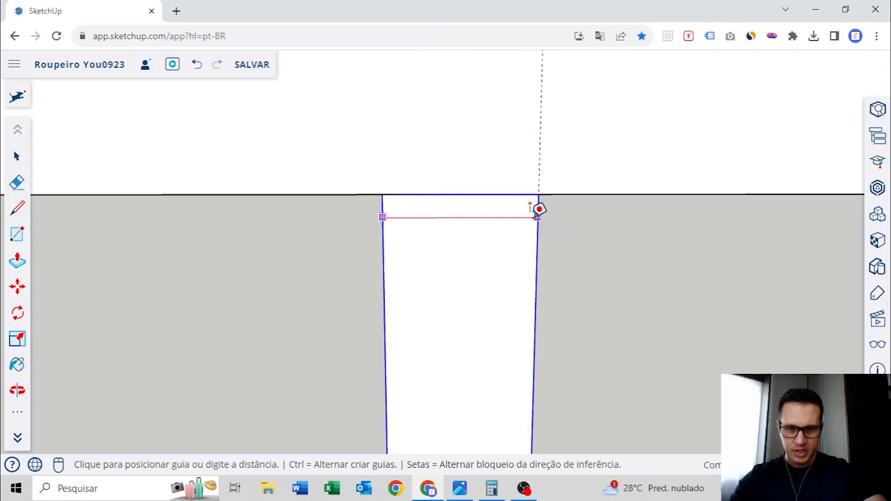
text(6)
key(Return)
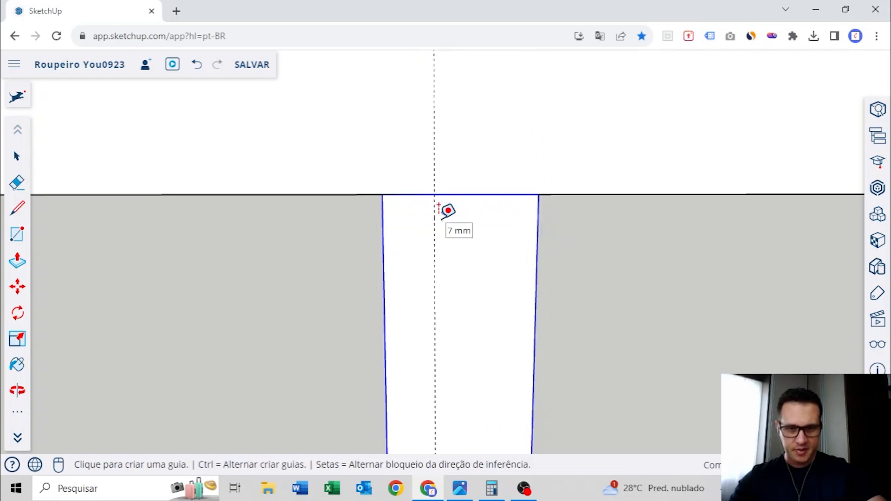
click(537, 234)
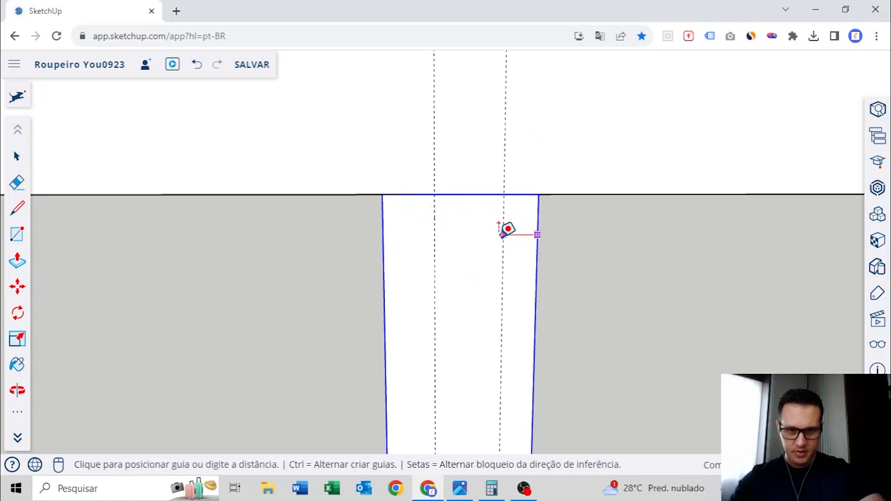
text(6)
key(Return)
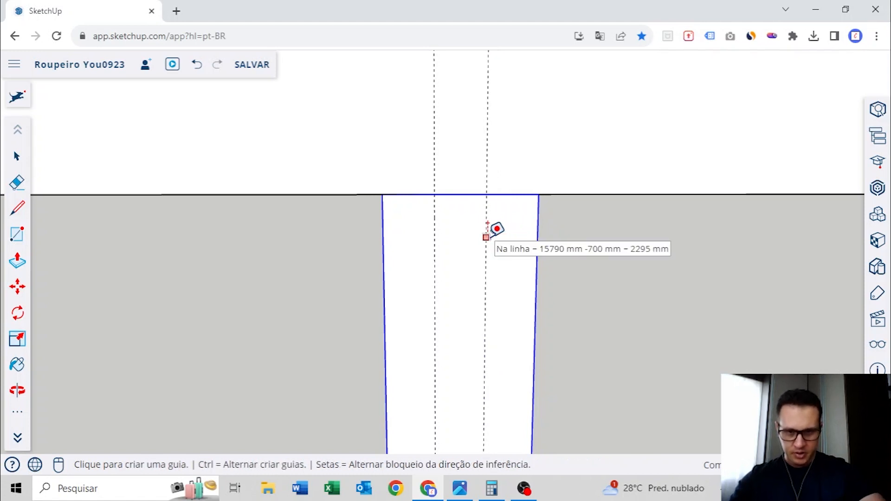
Measure the spacing between the two divider guides and the thickness of the top panel above them
click(487, 235)
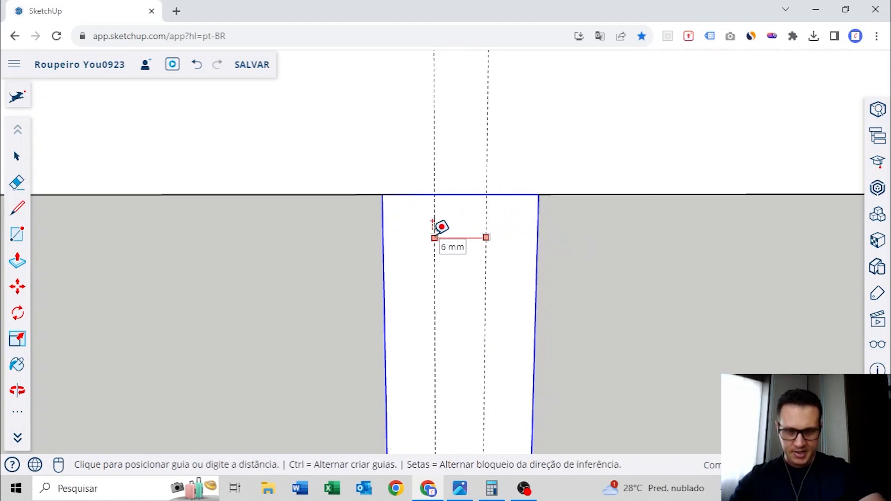
click(433, 223)
scroll(447, 226, down, 3)
scroll(459, 219, up, 3)
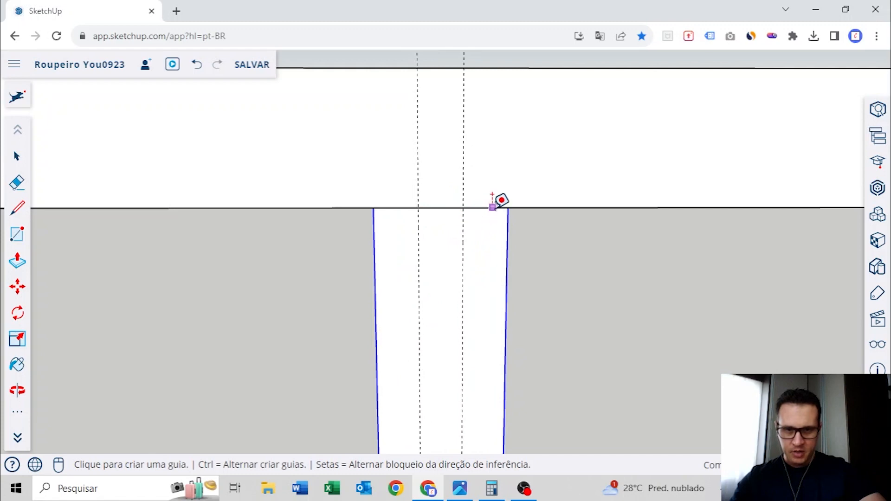
click(492, 207)
key(Escape)
click(484, 208)
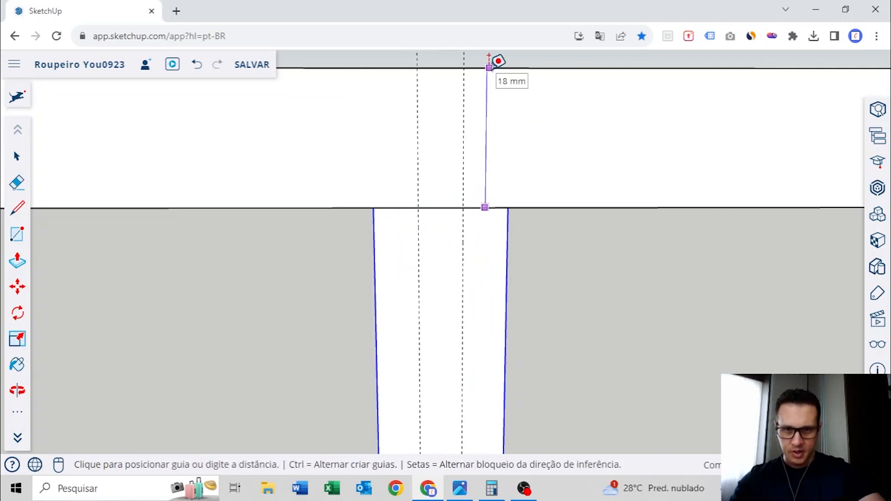
key(Escape)
Place a vertical guide on the left side panel's front edge, a third of its thickness in from the inner face
scroll(481, 99, down, 8)
shift+middle_drag(193, 153, 520, 156)
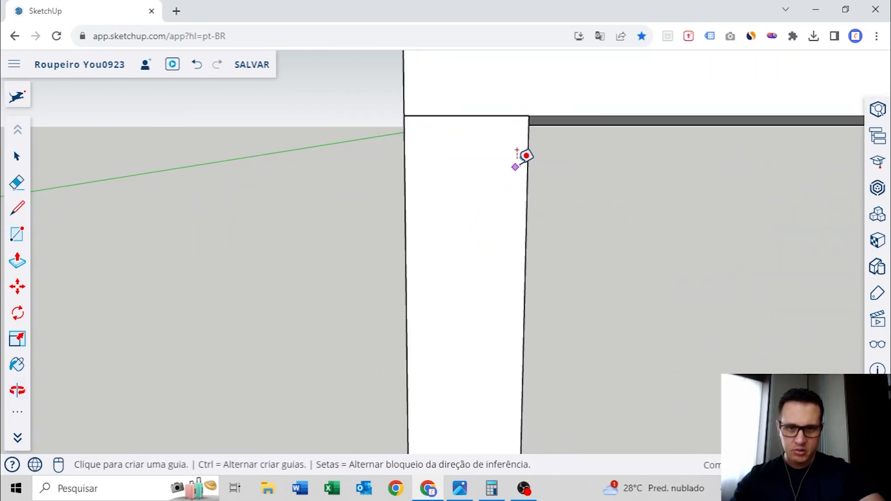
click(526, 139)
click(468, 139)
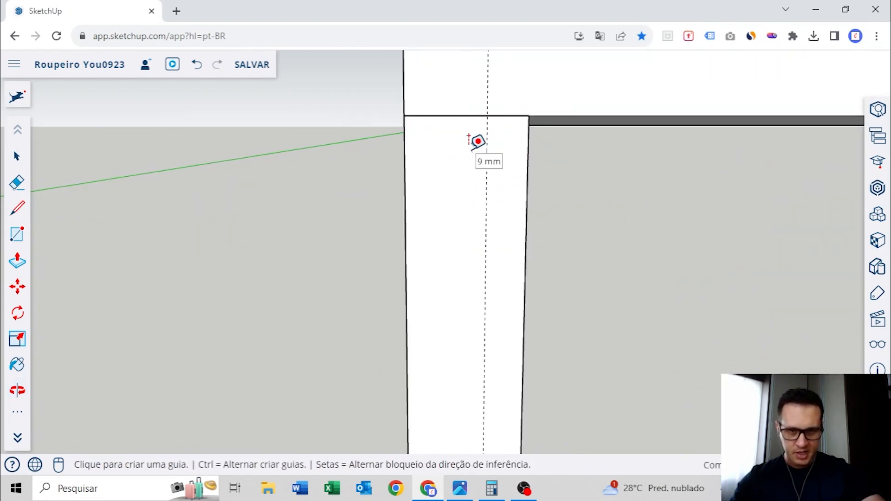
Place a vertical guide on the right divider's front edge, a third of its thickness in from the face toward the middle bay
scroll(421, 173, down, 6)
scroll(605, 163, up, 10)
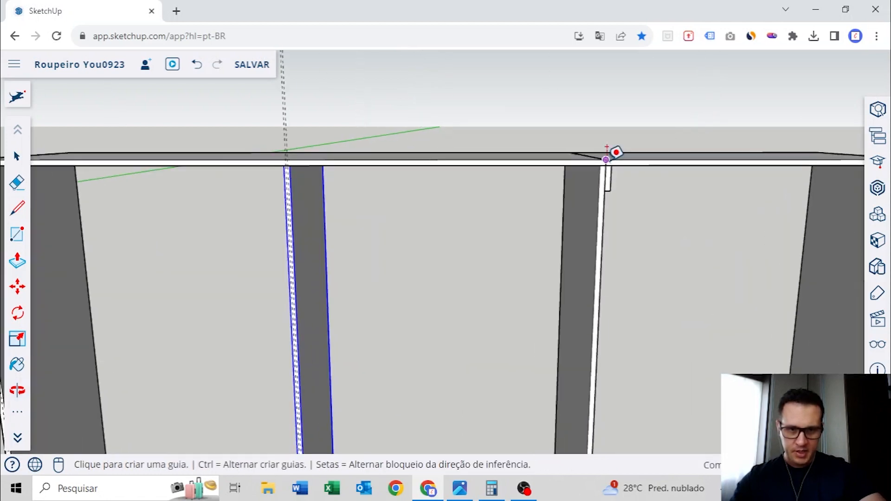
shift+middle_drag(602, 179, 525, 210)
scroll(487, 190, up, 4)
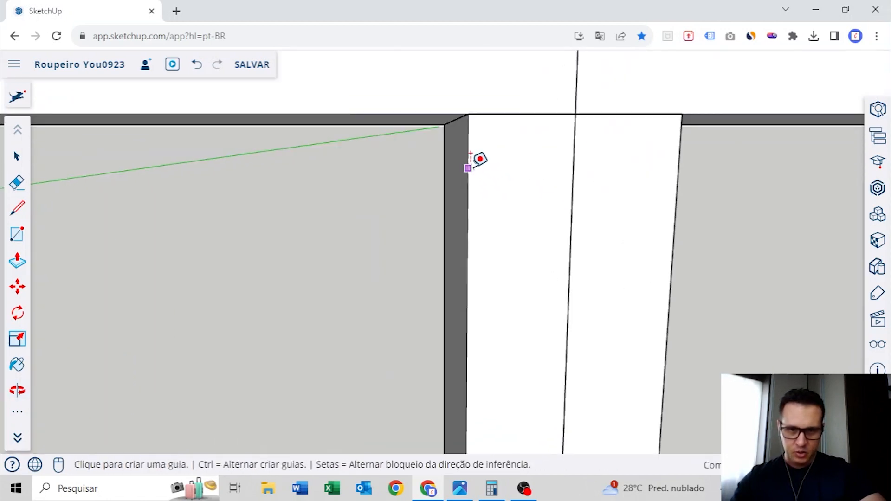
click(467, 168)
click(504, 154)
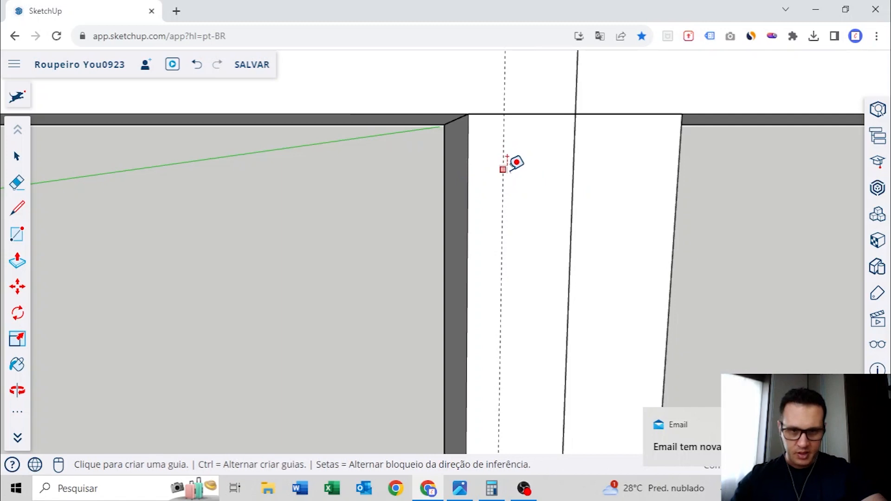
Place a second vertical guide on the right divider's front edge, and one on the right side panel about a third in from its inner face
click(574, 147)
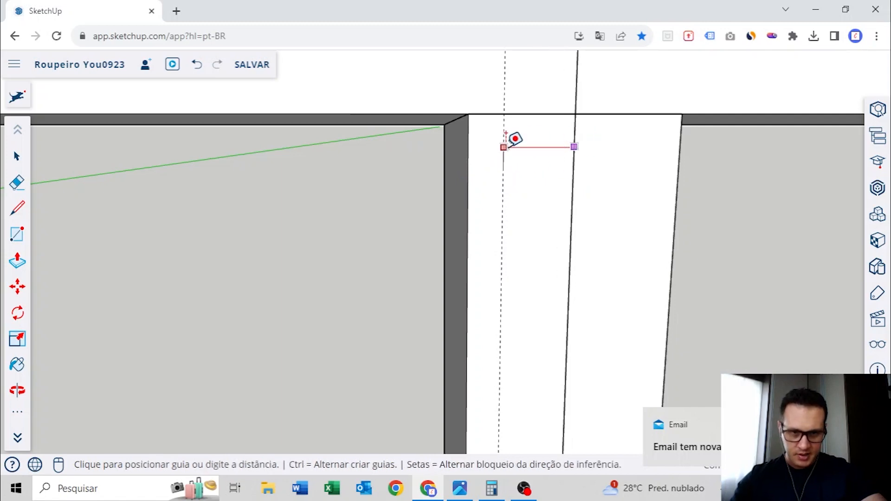
click(562, 147)
scroll(558, 162, down, 5)
shift+middle_drag(665, 161, 578, 167)
scroll(579, 166, up, 7)
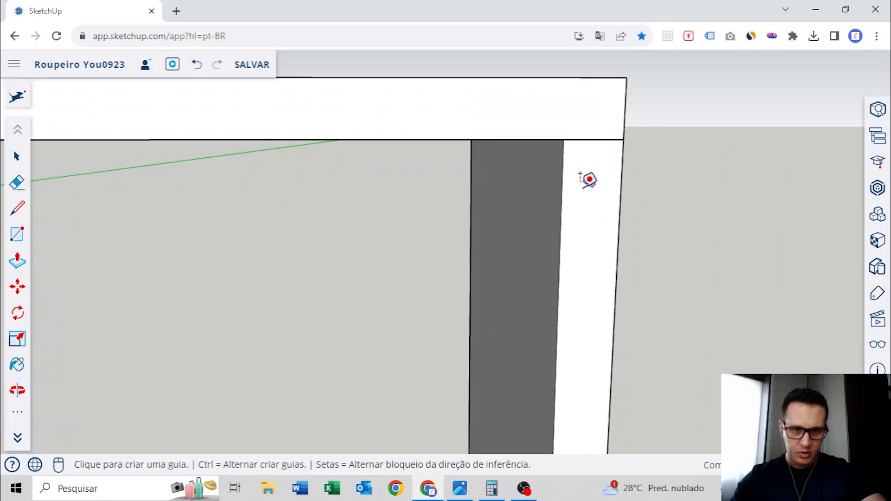
scroll(580, 175, up, 2)
click(567, 149)
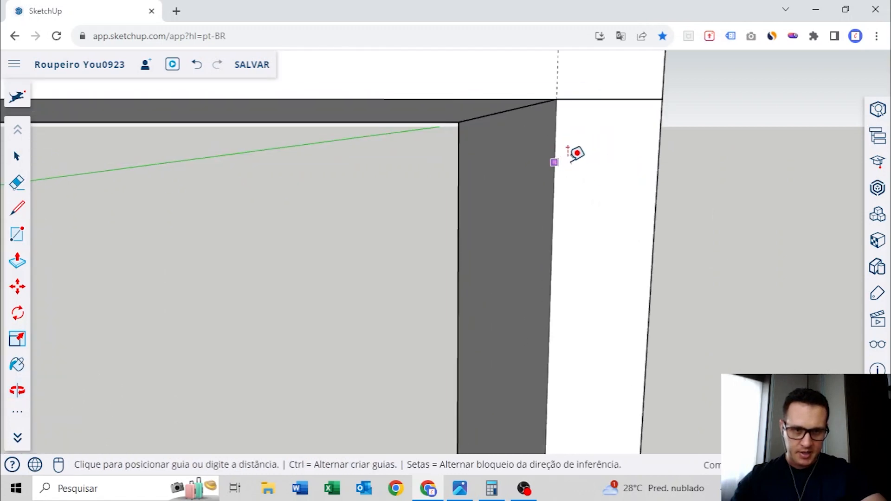
click(599, 153)
scroll(585, 154, down, 8)
middle_drag(349, 155, 477, 155)
key(space)
scroll(464, 157, down, 7)
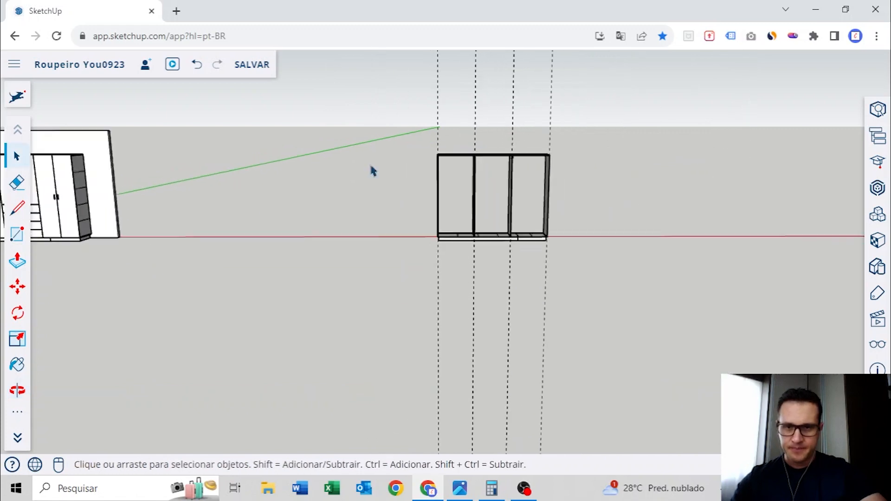
Measure the distance along the top panel from the left divider's nearer guide to the left side panel's guide
middle_drag(373, 171, 418, 195)
scroll(431, 186, up, 4)
scroll(404, 207, up, 6)
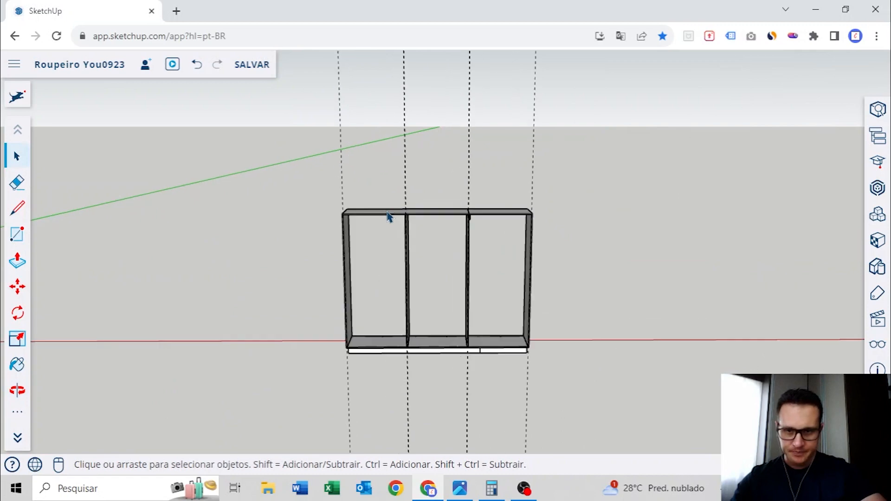
middle_drag(389, 224, 529, 201)
scroll(603, 200, up, 2)
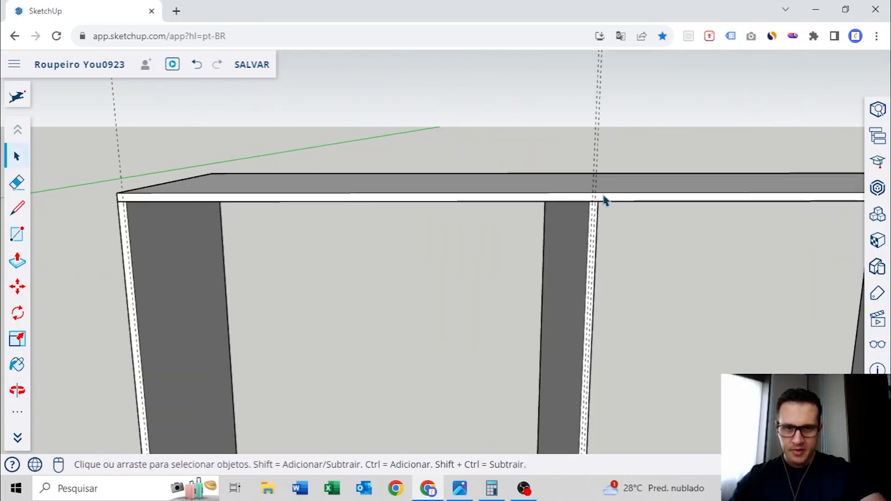
scroll(588, 202, up, 2)
scroll(605, 197, up, 2)
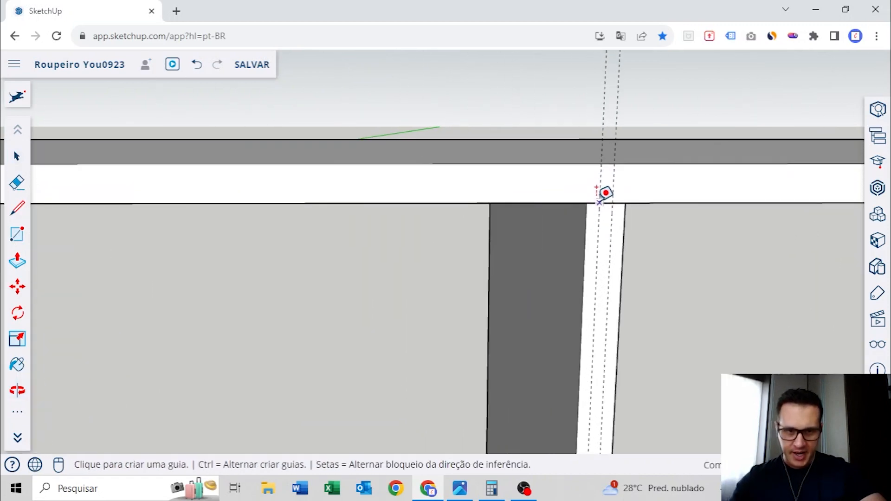
click(606, 173)
scroll(600, 180, down, 3)
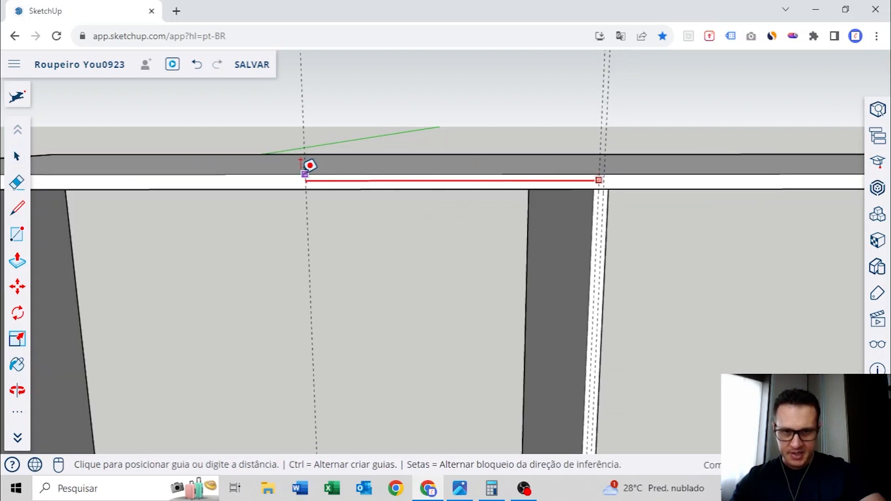
shift+middle_drag(306, 175, 527, 178)
shift+middle_drag(273, 180, 531, 180)
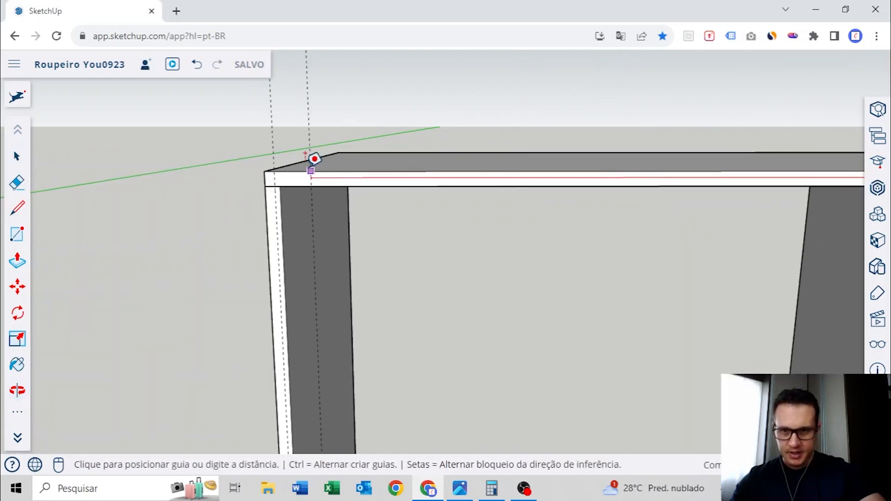
scroll(284, 166, up, 3)
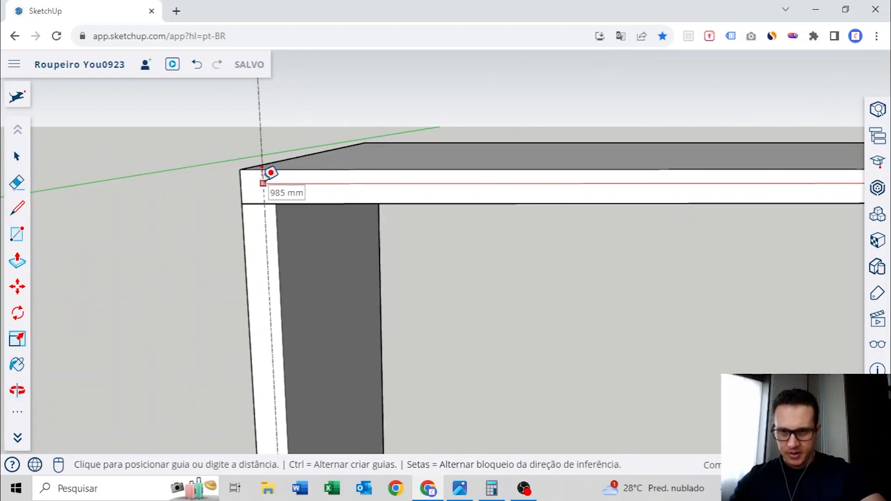
key(Escape)
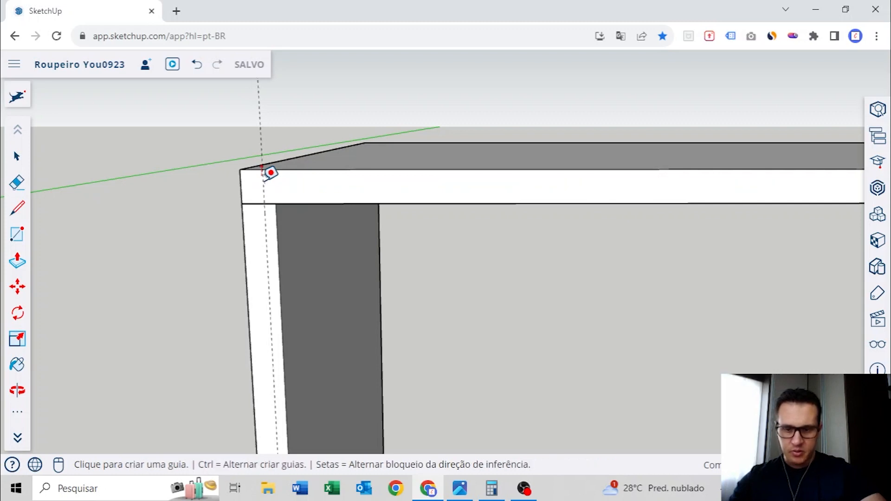
Switch to Calculator and divide the 985 mm opening width by 2 to get the width of each door
key(space)
click(491, 488)
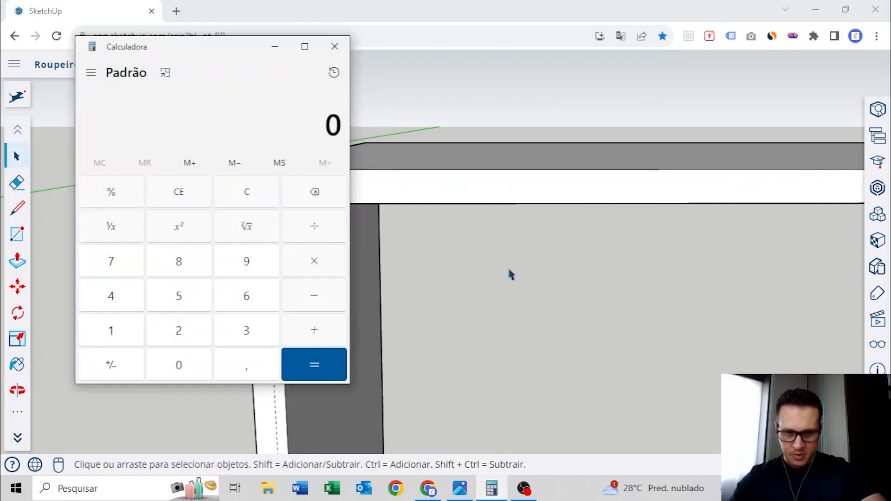
click(190, 264)
click(187, 292)
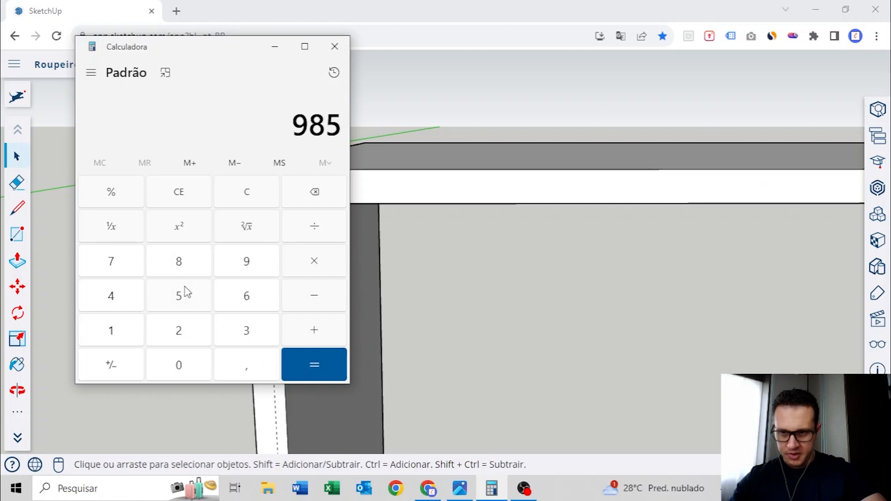
click(194, 333)
click(308, 358)
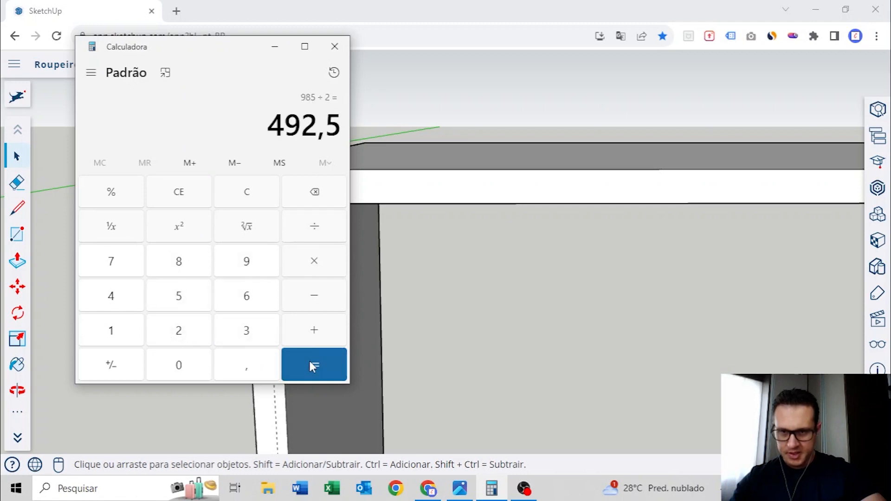
drag(271, 134, 354, 134)
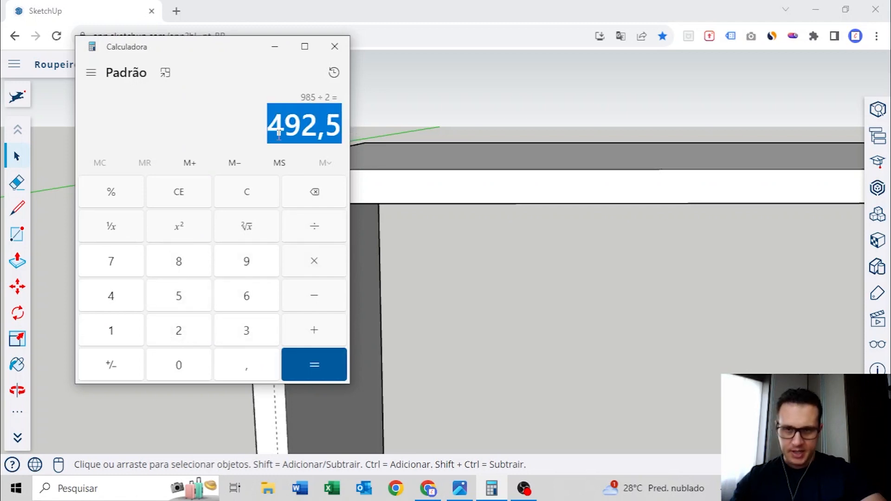
click(313, 148)
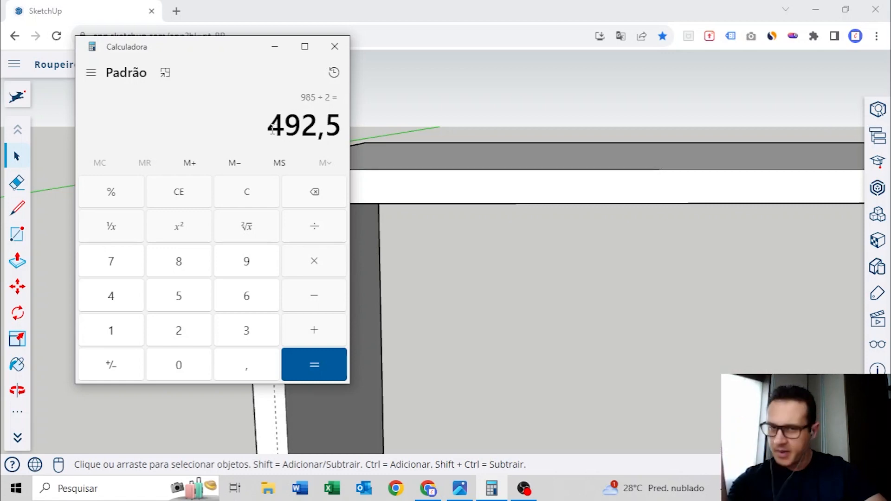
drag(273, 126, 316, 134)
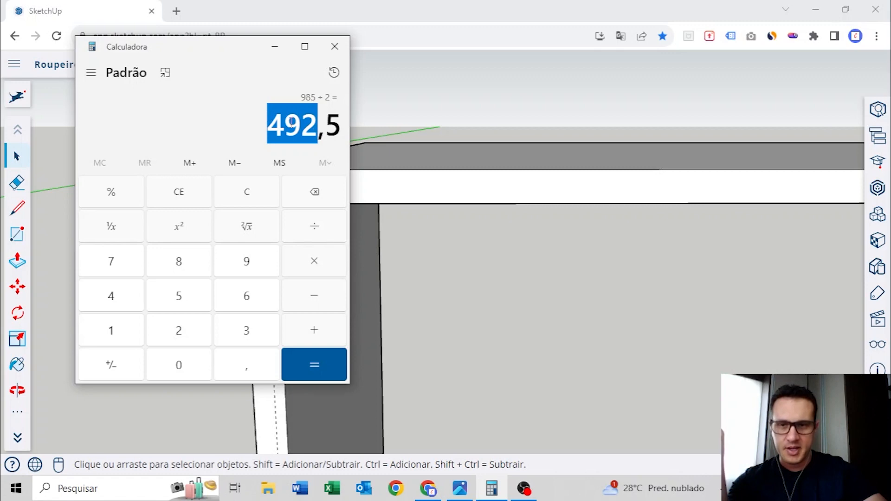
click(255, 194)
click(275, 46)
Place a vertical guide in the left bay, 492 mm from the left side panel's guide
scroll(455, 143, down, 5)
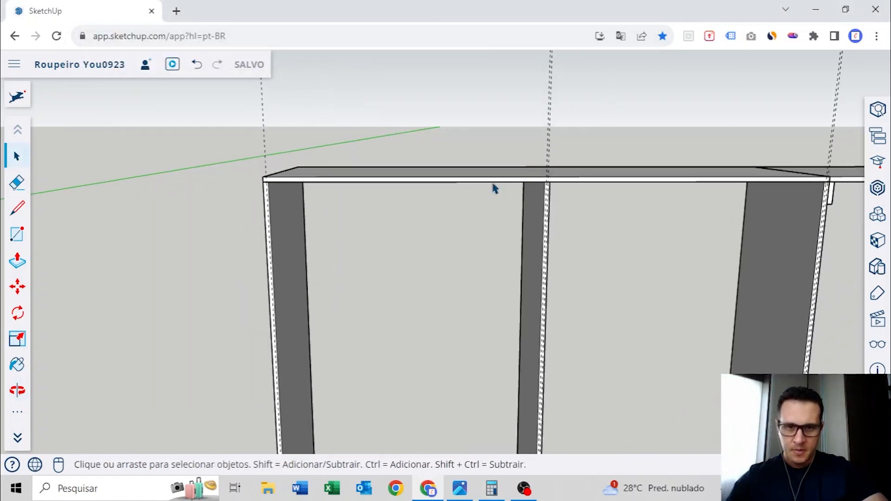
scroll(287, 186, up, 5)
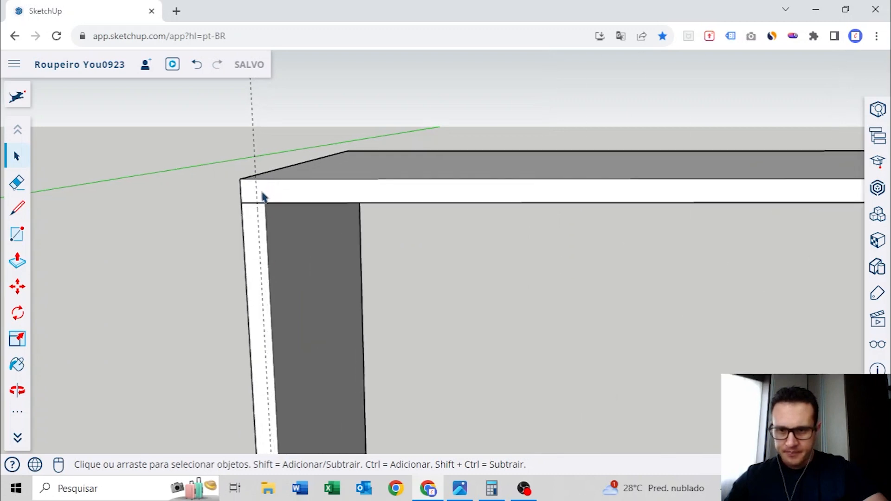
key(t)
click(247, 181)
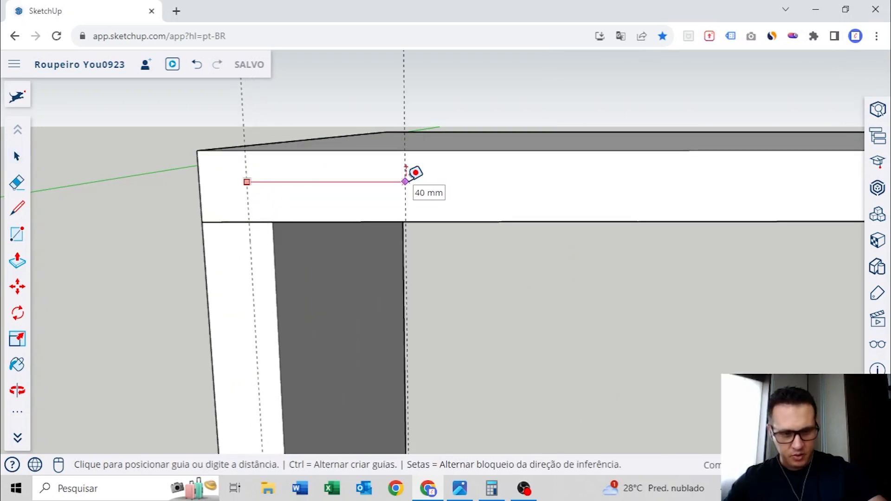
key(Return)
scroll(324, 193, down, 8)
shift+middle_drag(537, 204, 441, 142)
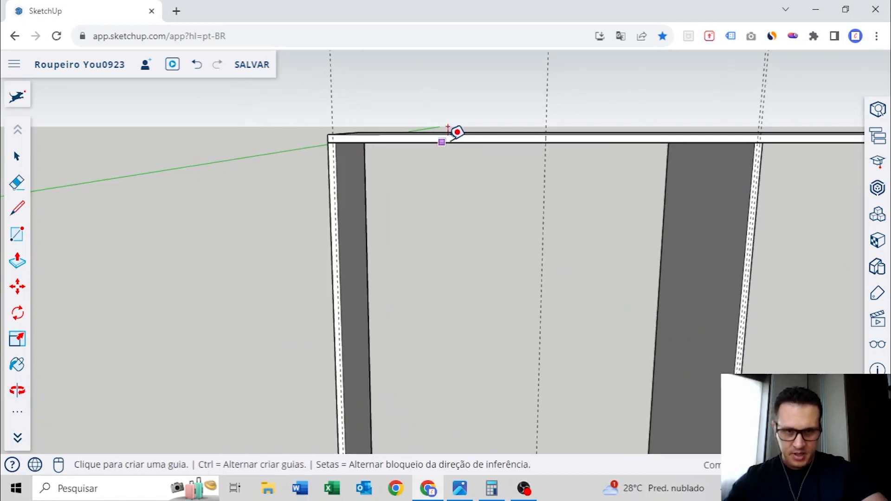
Draw the first door's rectangle from the left side guide at the top panel's upper edge to the mid-bay guide at the base panel's lower edge
scroll(366, 132, up, 4)
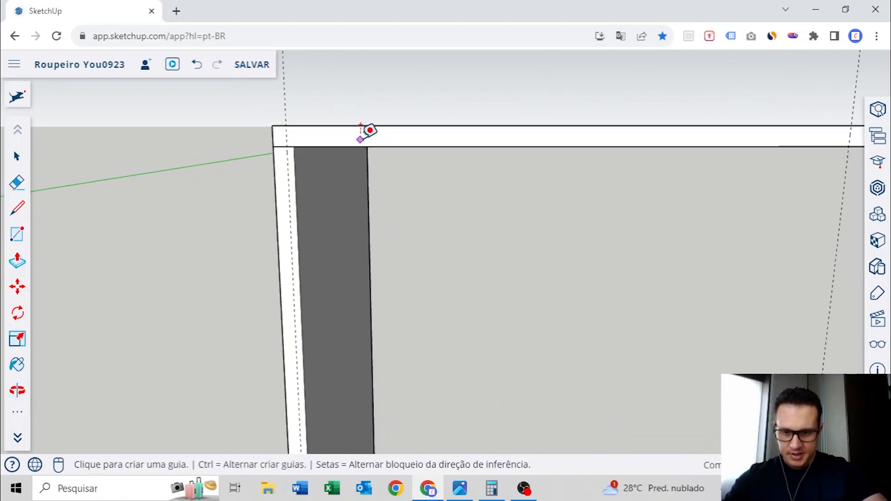
key(r)
click(291, 124)
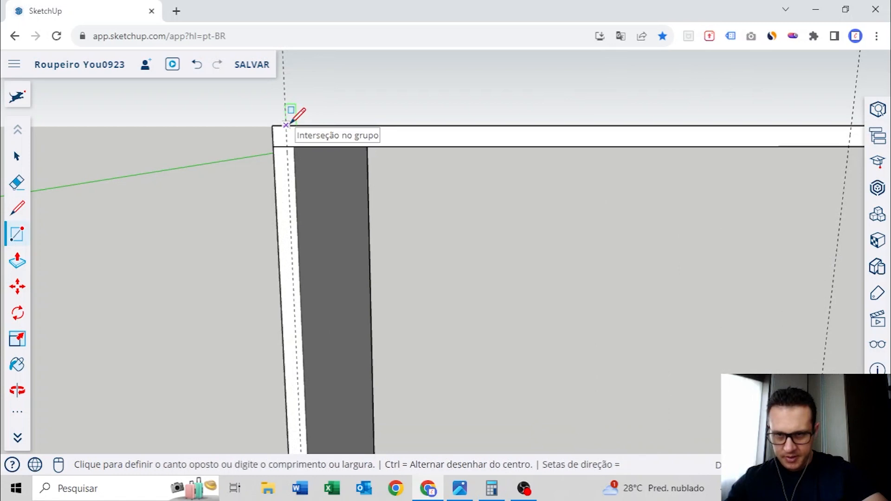
scroll(302, 134, down, 4)
shift+middle_drag(400, 218, 366, 75)
shift+middle_drag(463, 343, 414, 104)
shift+middle_drag(386, 349, 379, 179)
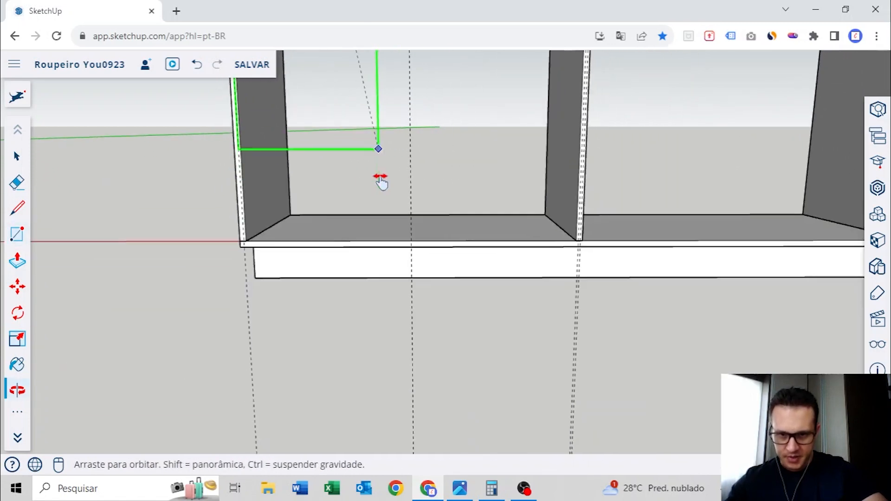
scroll(399, 239, up, 5)
click(456, 240)
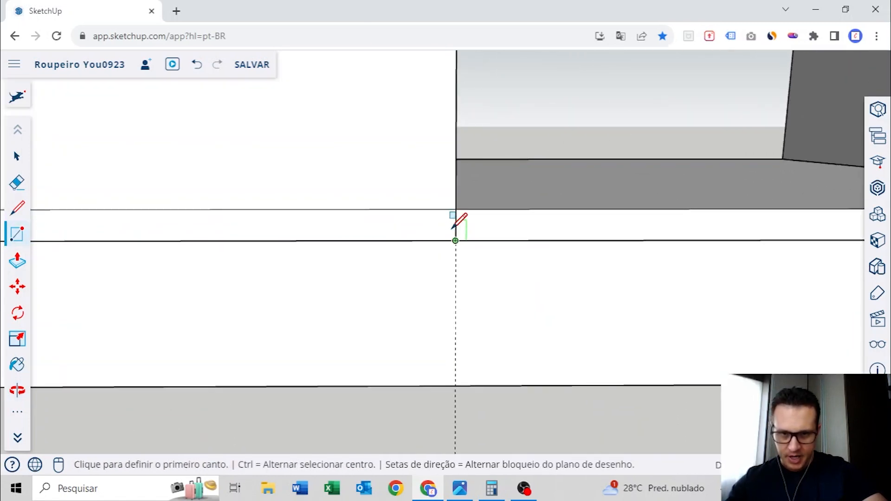
Extrude the door rectangle outward into a thin panel and make the whole door a group
scroll(440, 204, down, 5)
middle_drag(432, 176, 288, 378)
scroll(385, 297, up, 4)
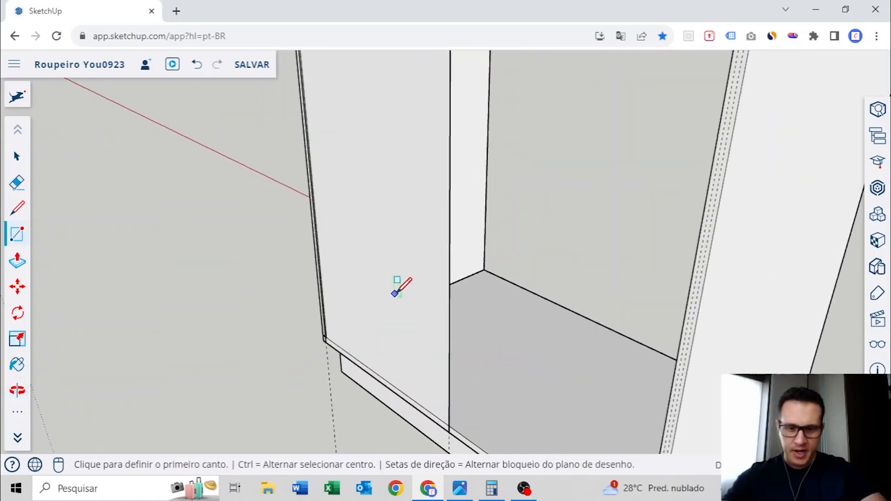
key(p)
click(415, 282)
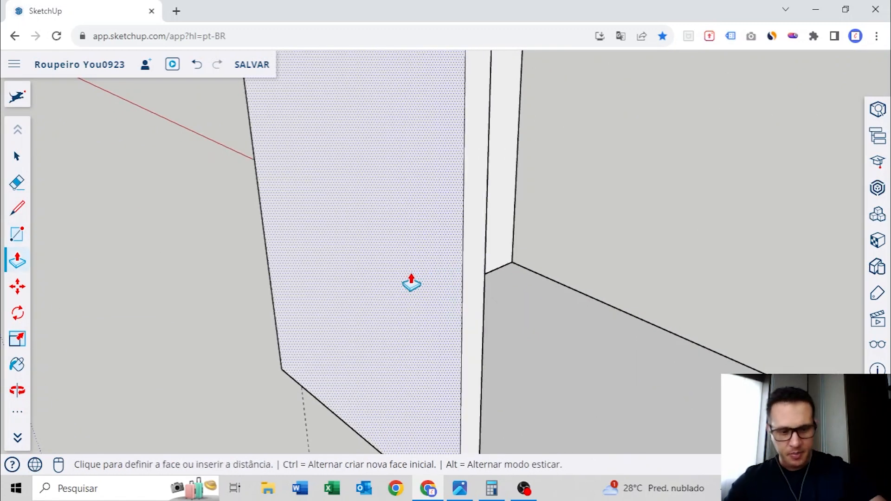
click(411, 283)
key(space)
double_click(412, 205)
right_click(413, 204)
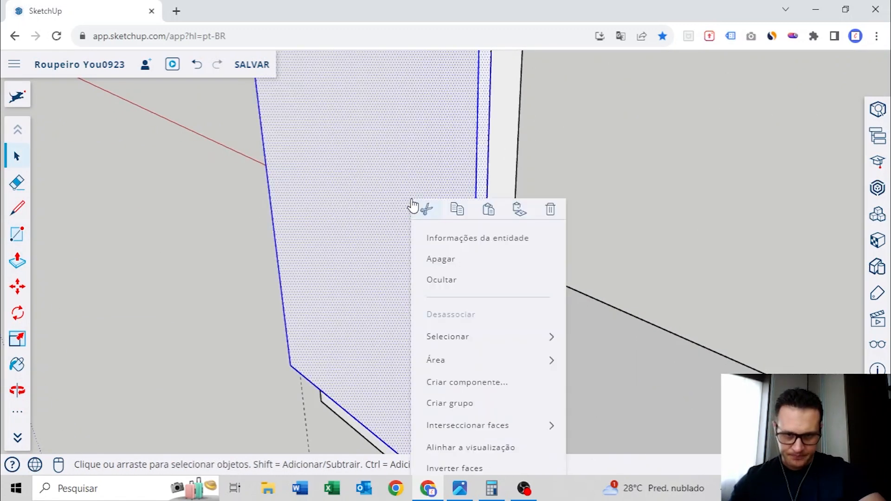
click(496, 403)
Copy the door sideways from its upper inner corner so the copy ends at the left divider's nearer guide
middle_drag(451, 376, 391, 269)
scroll(423, 179, up, 3)
middle_drag(387, 222, 389, 290)
scroll(439, 220, up, 2)
scroll(440, 224, up, 2)
key(m)
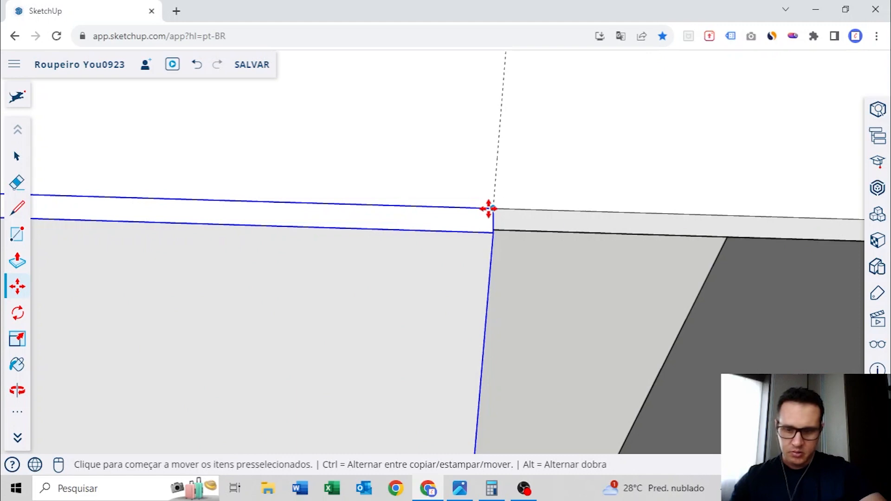
key(ctrl)
click(491, 210)
scroll(491, 209, down, 4)
shift+middle_drag(812, 222, 490, 205)
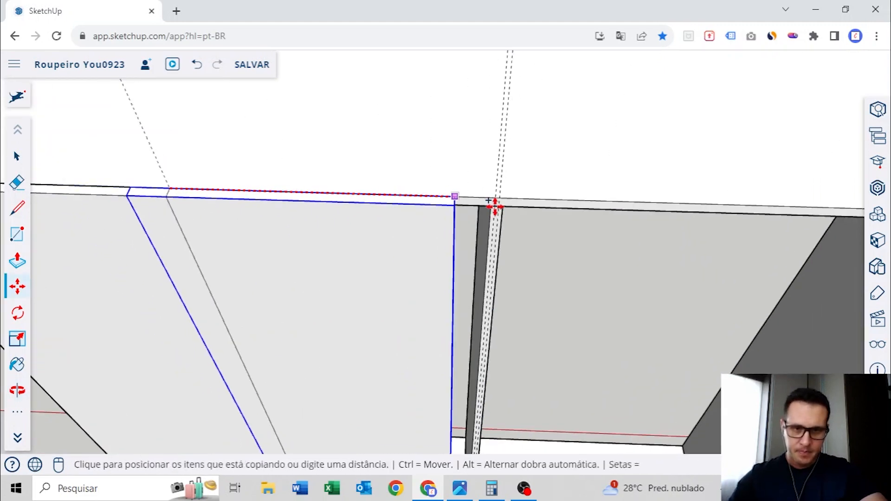
scroll(491, 204, up, 4)
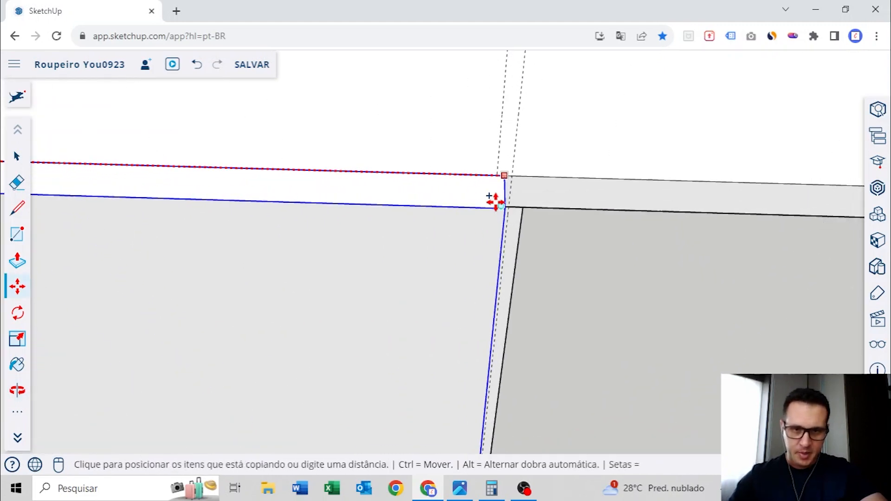
click(495, 168)
Measure the gap between the two doors
scroll(466, 178, down, 4)
shift+middle_drag(92, 193, 416, 249)
scroll(414, 207, up, 3)
key(space)
scroll(437, 186, up, 4)
scroll(418, 246, up, 2)
key(t)
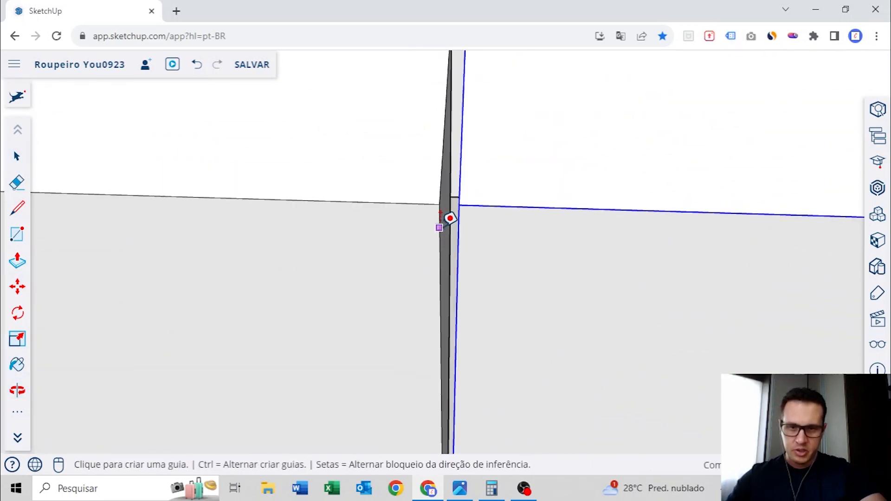
click(438, 225)
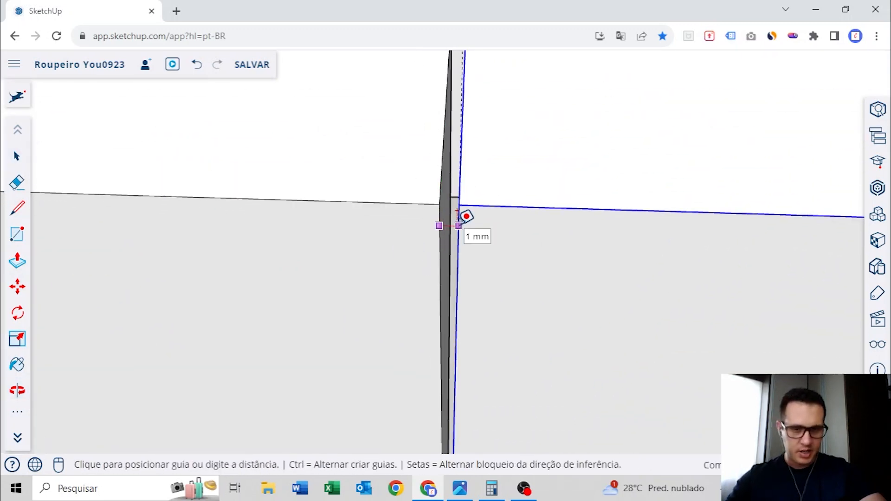
click(458, 225)
key(space)
Open the left door group and push its edge face at the central gap inward to narrow the door
scroll(513, 244, down, 3)
middle_drag(513, 242, 478, 230)
scroll(477, 230, up, 3)
double_click(464, 236)
key(p)
click(441, 287)
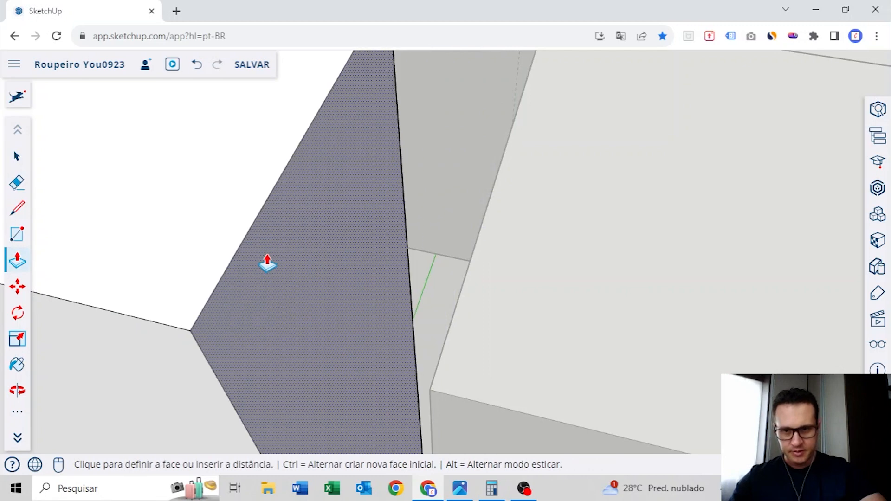
key(Return)
scroll(345, 252, down, 3)
key(space)
Trim the right door's edge face at the central gap by the same push distance, and leave the group
middle_drag(211, 244, 405, 271)
double_click(406, 272)
key(p)
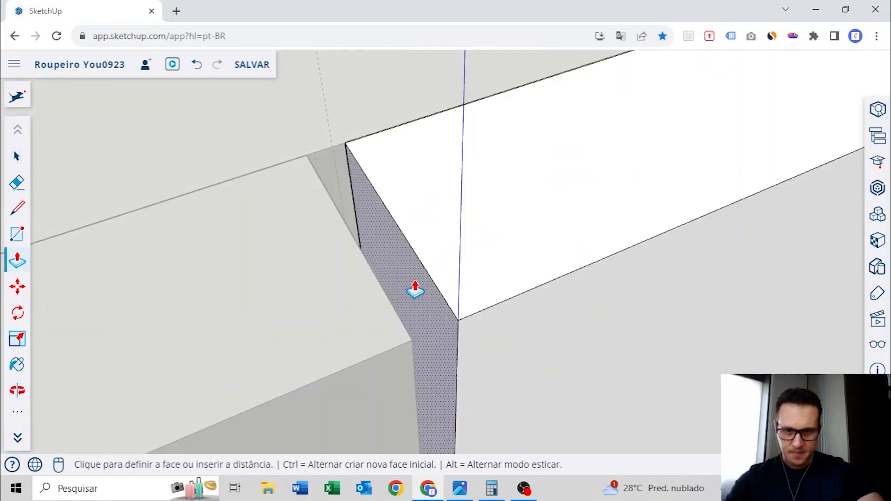
double_click(443, 269)
key(space)
scroll(443, 263, down, 9)
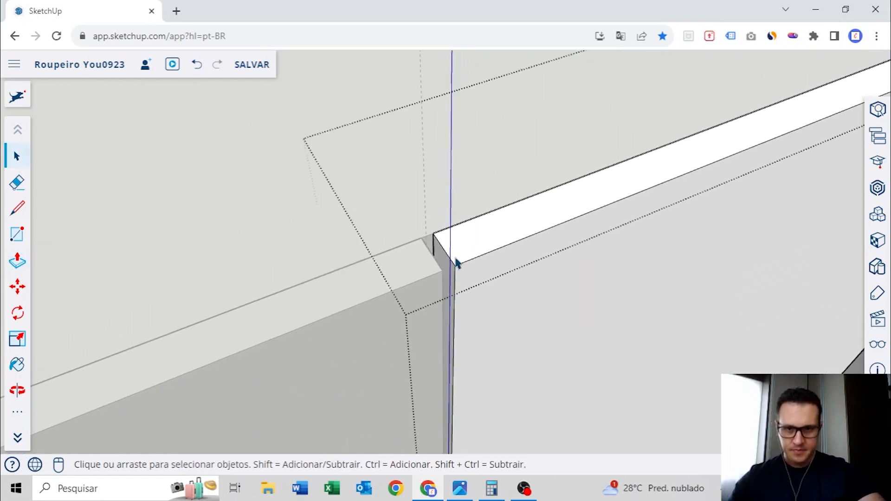
click(339, 208)
Examine the gap between the two doors and how their upper edges fit the carcass and guides
middle_drag(339, 208, 493, 135)
middle_drag(573, 142, 317, 226)
scroll(318, 227, up, 3)
scroll(570, 212, down, 3)
middle_drag(570, 212, 511, 249)
scroll(374, 196, up, 5)
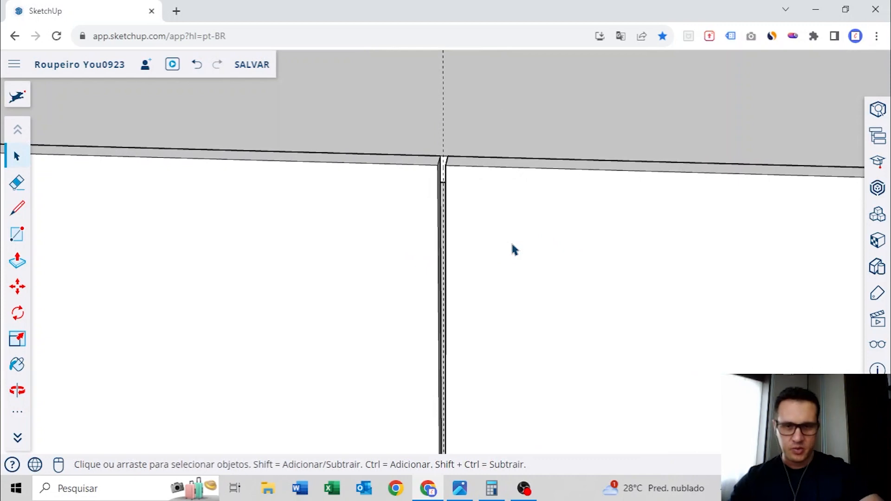
scroll(511, 249, down, 3)
middle_drag(712, 285, 506, 186)
scroll(583, 235, up, 4)
scroll(541, 235, up, 1)
scroll(539, 231, down, 5)
scroll(473, 181, up, 3)
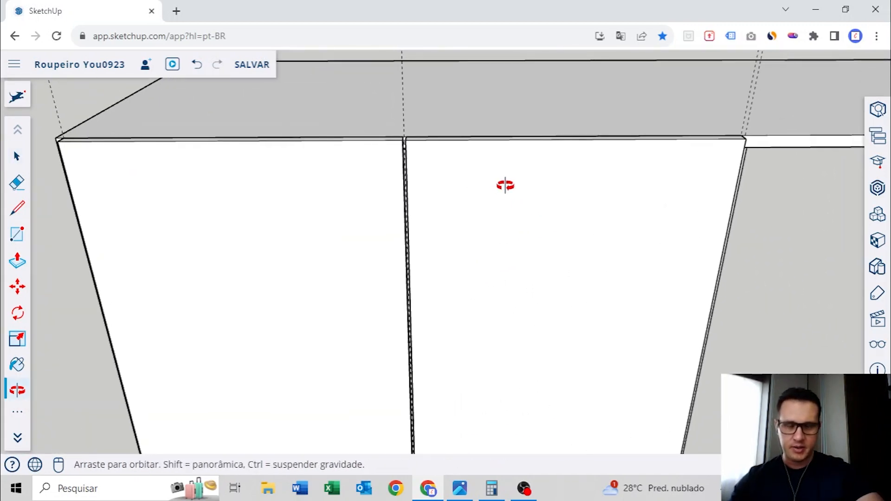
middle_drag(449, 199, 468, 213)
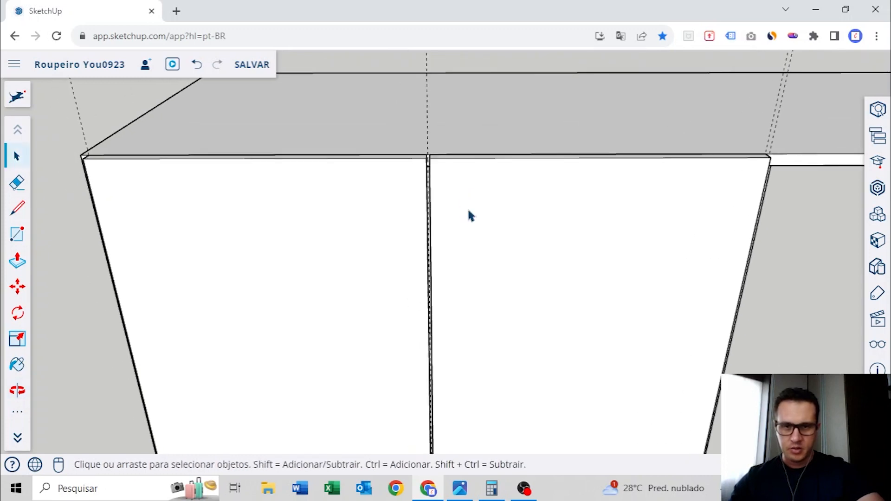
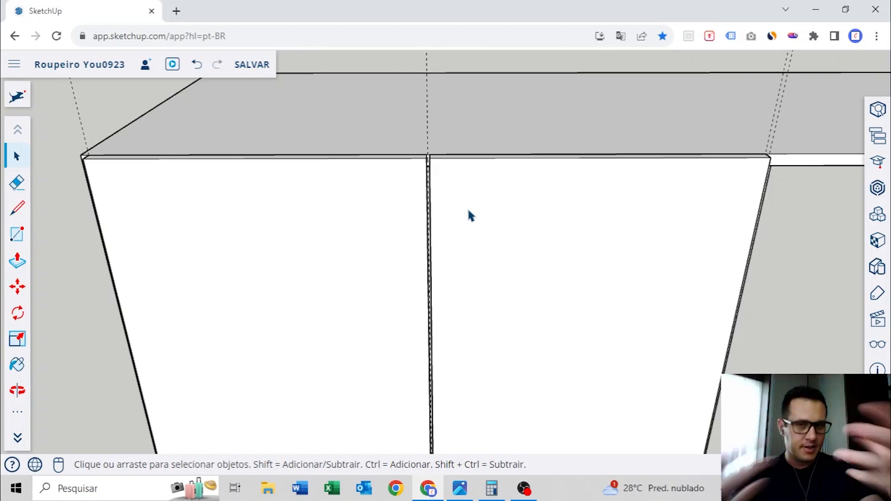
Copy the pair of doors from the first bay to the front-edge guide at the middle bay's far divider
scroll(463, 211, down, 4)
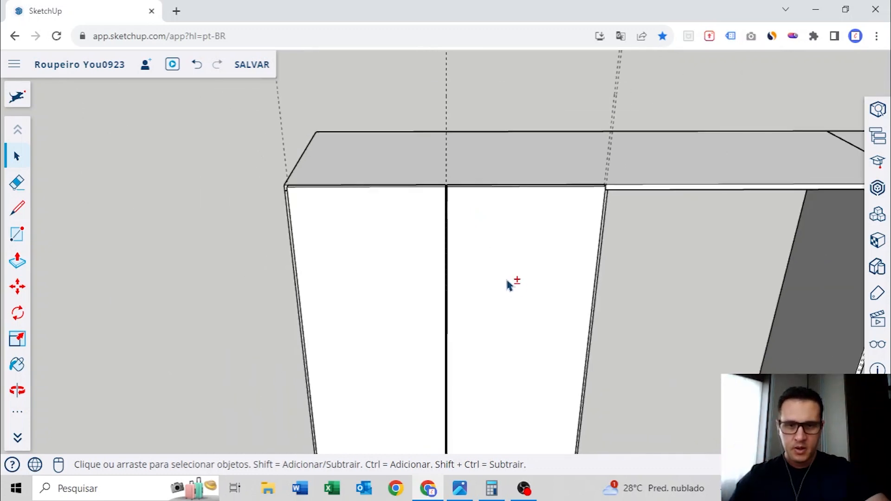
shift+middle_drag(506, 279, 448, 211)
middle_drag(392, 293, 593, 190)
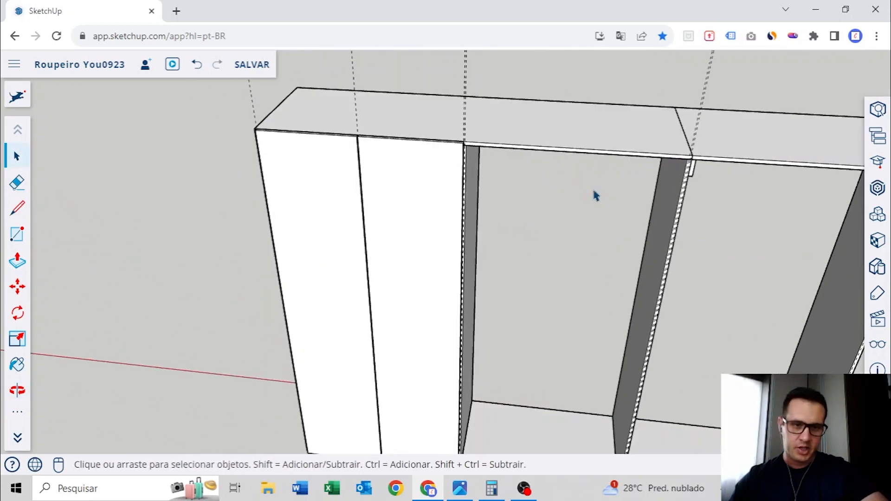
click(296, 148)
shift+click(418, 157)
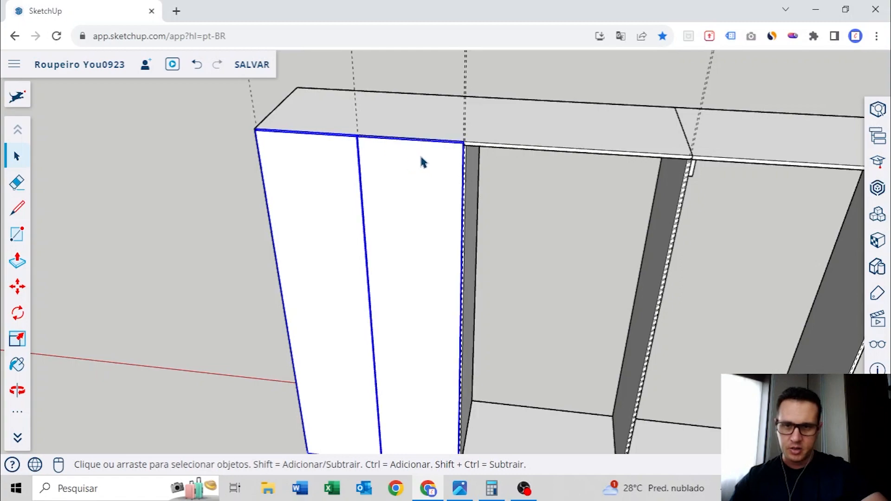
middle_drag(420, 158, 425, 248)
scroll(434, 250, up, 4)
key(m)
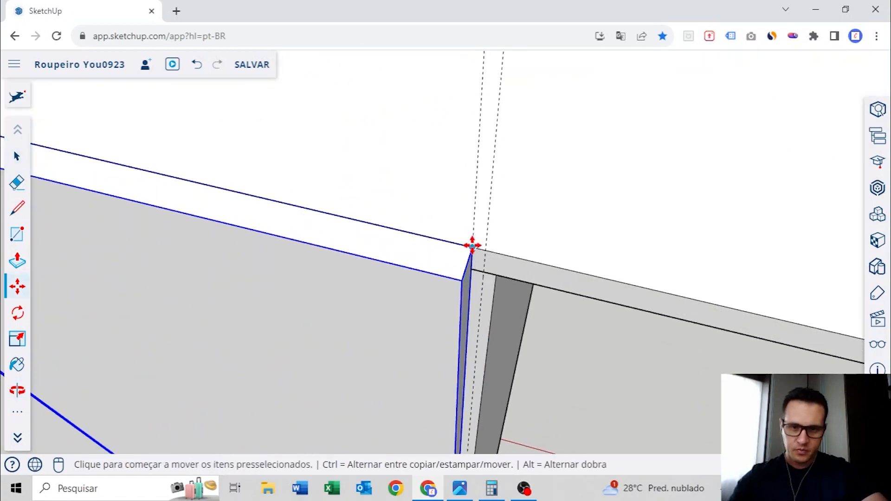
click(471, 245)
key(ctrl)
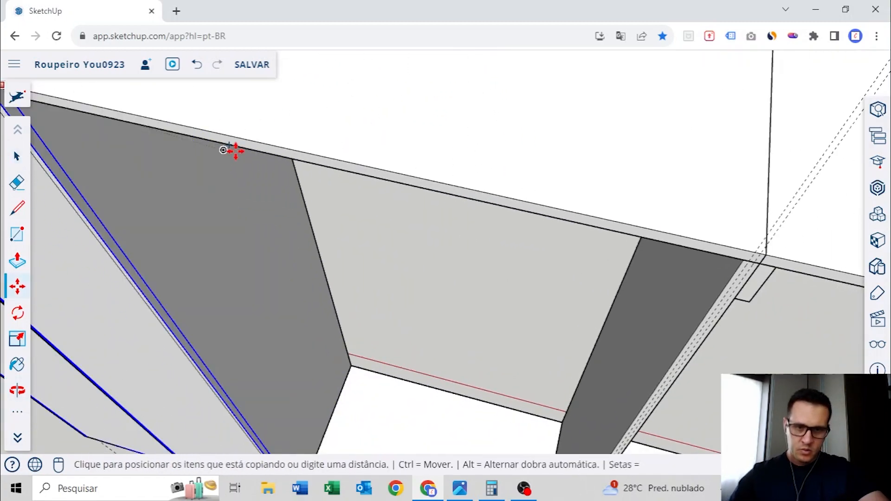
middle_drag(681, 256, 549, 207)
scroll(549, 207, up, 4)
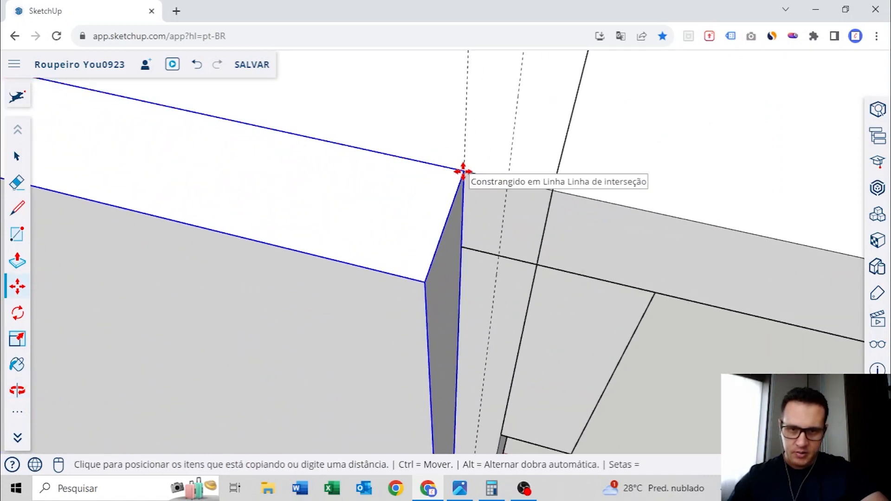
click(462, 172)
Delete the copied door farther from the original pair, keeping one door in the middle bay
scroll(457, 172, down, 6)
middle_drag(288, 169, 337, 237)
key(space)
scroll(414, 123, down, 5)
scroll(337, 237, up, 4)
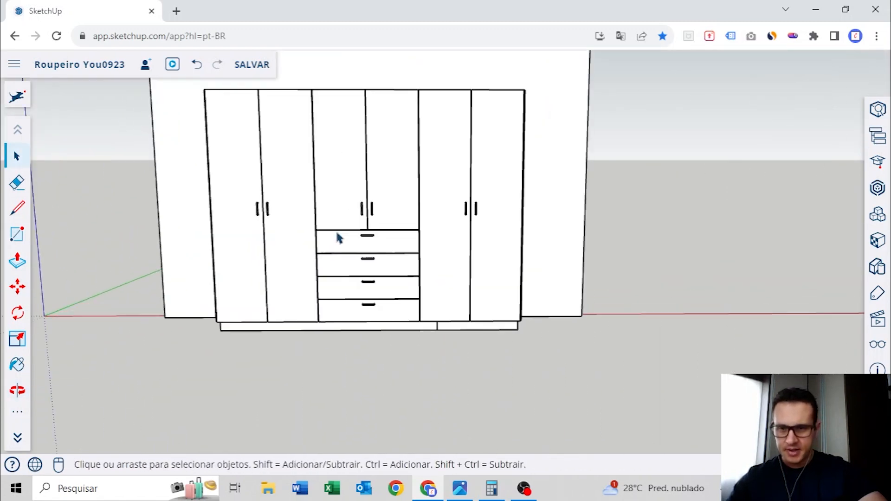
scroll(344, 251, down, 6)
middle_drag(598, 245, 371, 225)
scroll(415, 247, up, 6)
middle_drag(415, 247, 432, 221)
scroll(431, 221, up, 5)
click(434, 187)
key(Delete)
Open the remaining middle-bay door group, push its lower end face upward to shorten the door, and leave the group
middle_drag(394, 245, 349, 308)
scroll(351, 295, up, 5)
click(351, 179)
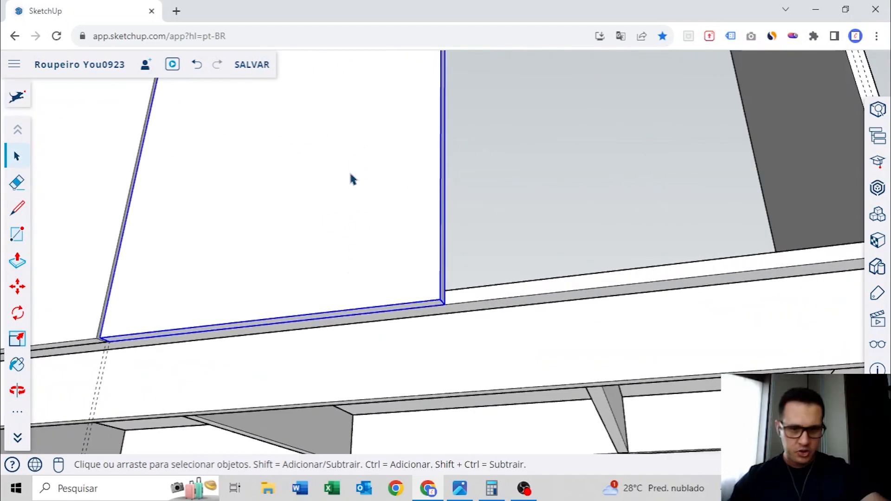
double_click(387, 243)
scroll(405, 315, up, 3)
key(p)
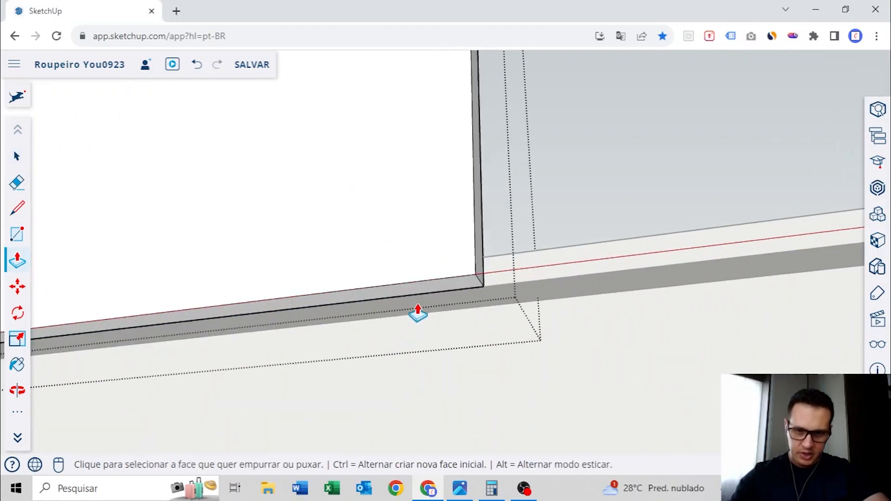
click(433, 289)
scroll(404, 168, down, 7)
middle_drag(396, 239, 401, 361)
middle_drag(404, 142, 411, 201)
click(414, 222)
key(space)
click(397, 294)
Place a horizontal guide 850 mm above the carcass base on the middle bay's divider
middle_drag(397, 294, 476, 250)
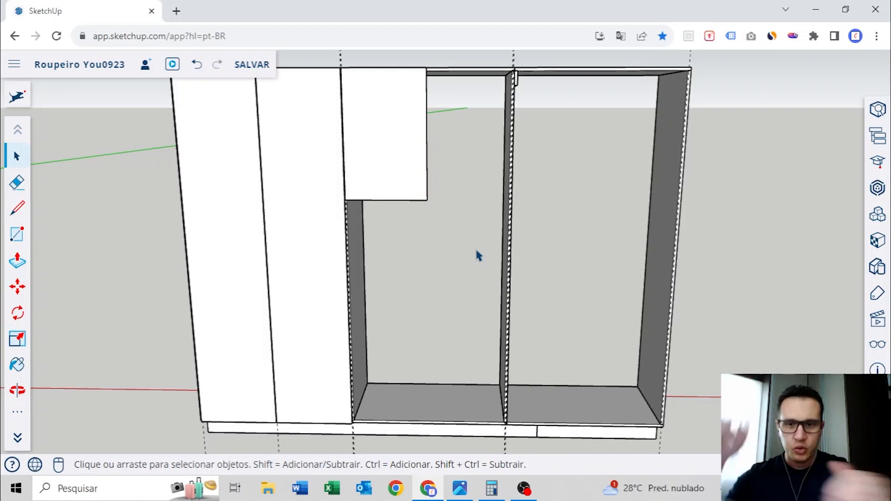
scroll(478, 255, down, 5)
shift+middle_drag(223, 238, 650, 225)
scroll(426, 255, up, 4)
scroll(562, 253, down, 5)
middle_drag(562, 253, 148, 293)
scroll(571, 250, up, 9)
shift+middle_drag(555, 275, 505, 297)
scroll(505, 301, up, 2)
key(t)
click(505, 374)
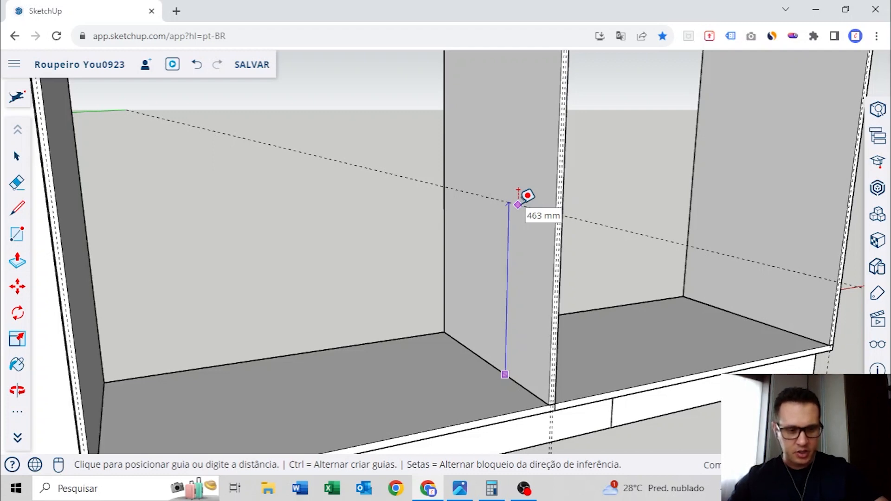
text(850)
key(Return)
Draw the shelf's end profile as a thin rotated rectangle along the height guide on the divider's inner face
scroll(505, 202, down, 5)
mouse_move(505, 235)
shift+middle_down()
mouse_move(523, 348)
mouse_move(530, 236)
mouse_move(520, 235)
shift+middle_up()
scroll(509, 229, up, 3)
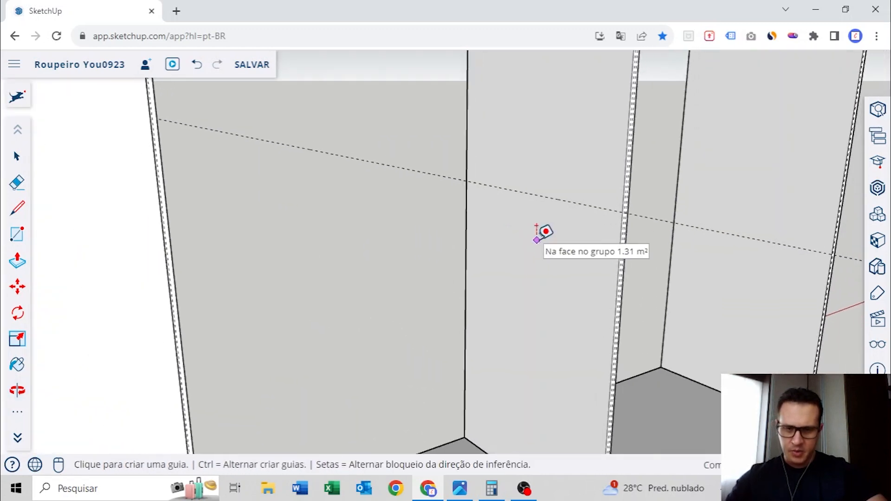
click(17, 412)
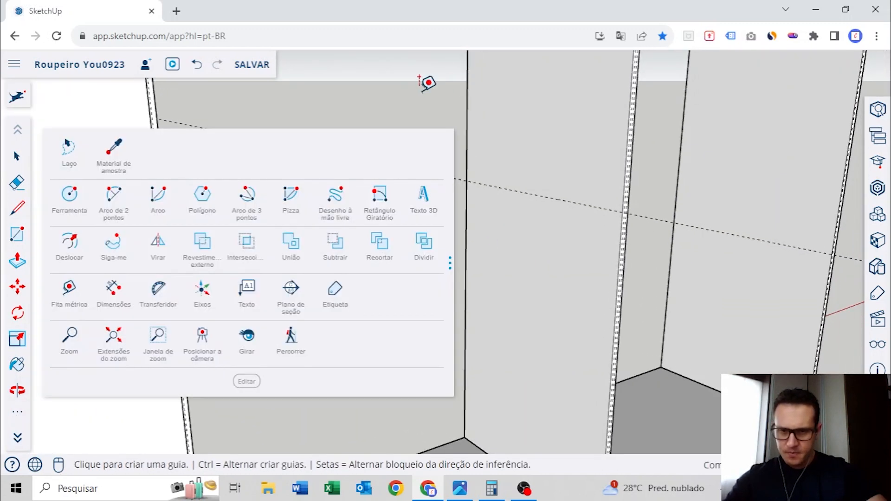
click(381, 200)
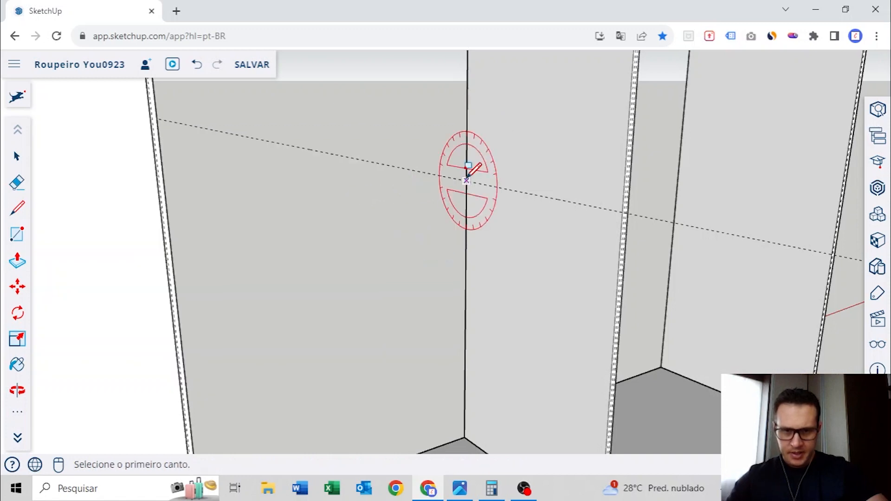
click(467, 180)
click(622, 211)
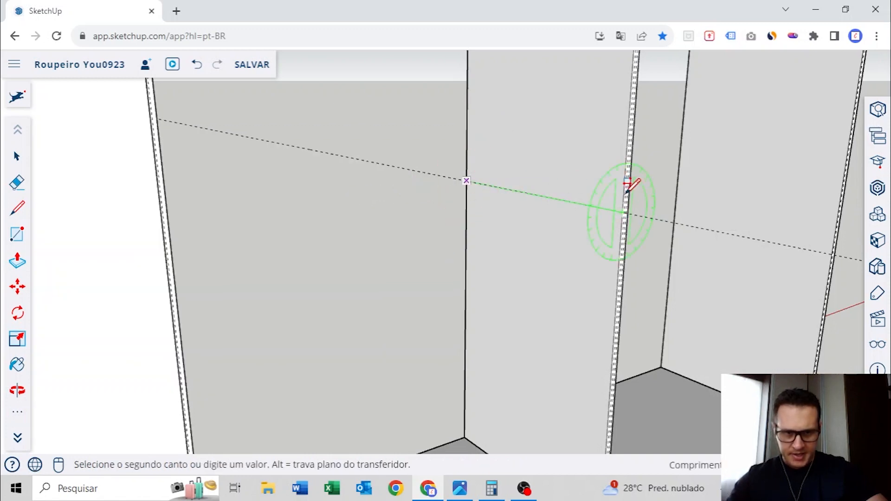
click(624, 190)
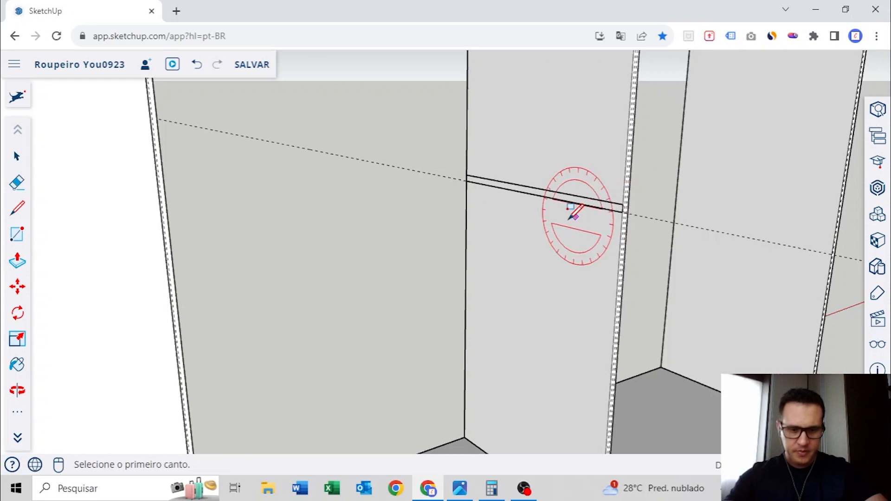
Extrude the shelf profile across the middle bay to the opposite divider and group the shelf
scroll(575, 208, up, 3)
key(p)
click(633, 195)
scroll(633, 195, down, 5)
middle_drag(624, 198, 146, 173)
click(141, 167)
key(space)
double_click(298, 203)
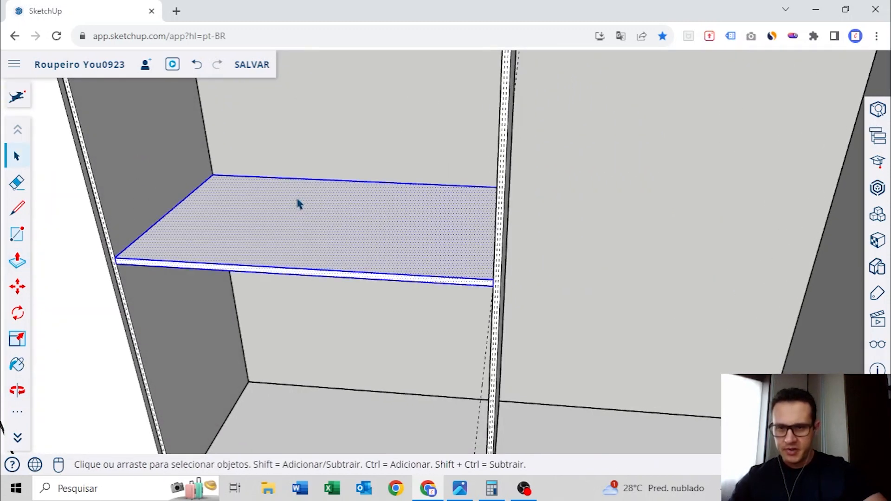
right_click(298, 203)
click(341, 405)
Examine the new shelf in the middle bay in relation to the shortened door above it
middle_drag(334, 288, 537, 271)
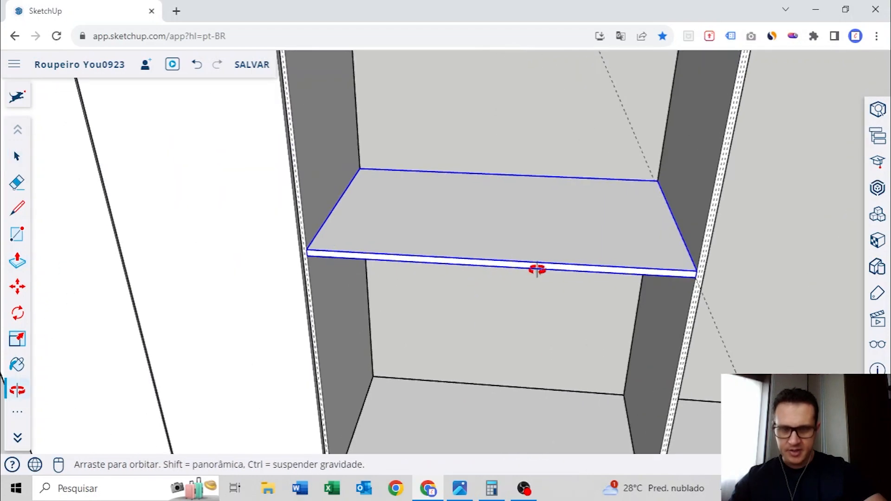
middle_drag(463, 246, 479, 295)
scroll(525, 258, down, 4)
middle_drag(524, 259, 542, 253)
scroll(541, 261, down, 4)
scroll(540, 167, up, 5)
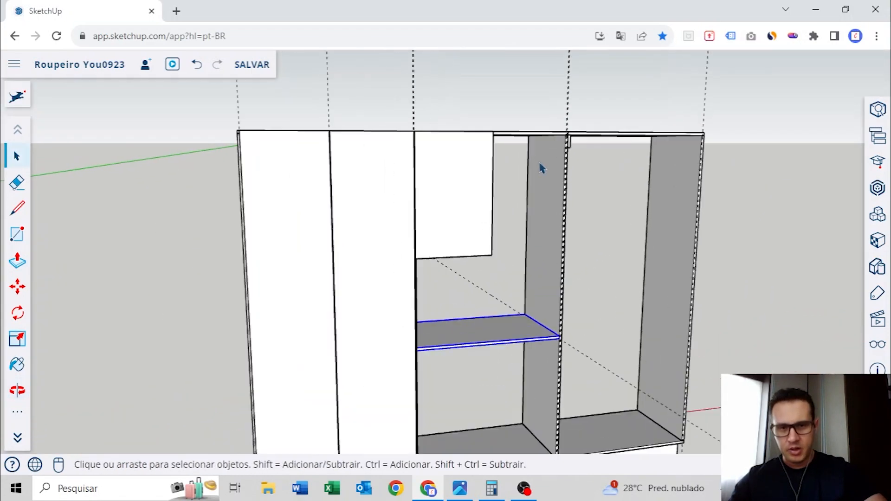
shift+middle_drag(536, 292, 533, 183)
middle_drag(430, 297, 532, 245)
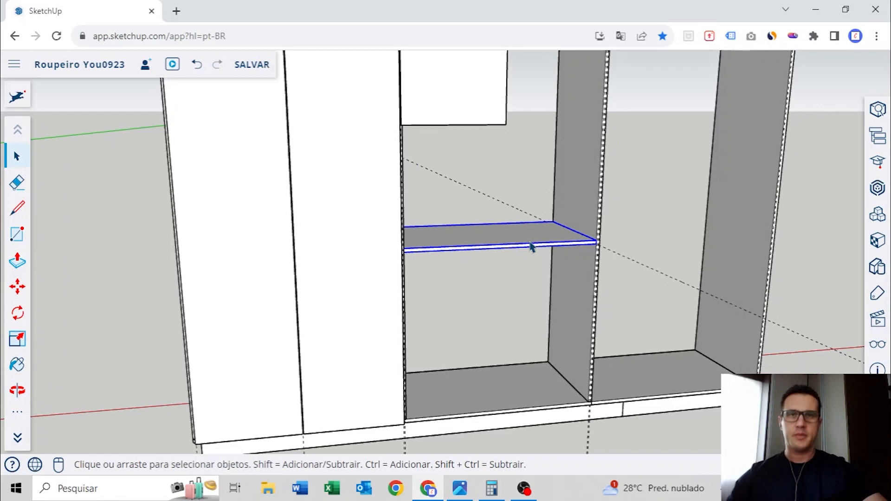
middle_drag(531, 245, 597, 234)
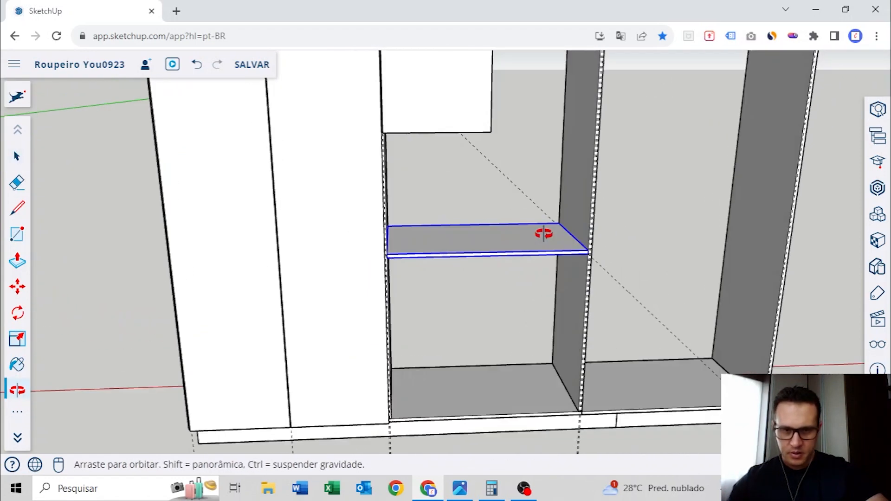
Place a guide on the shelf's upper face, 80 mm behind its front edge
scroll(547, 246, up, 3)
middle_drag(523, 269, 447, 280)
key(t)
scroll(421, 320, up, 3)
click(417, 336)
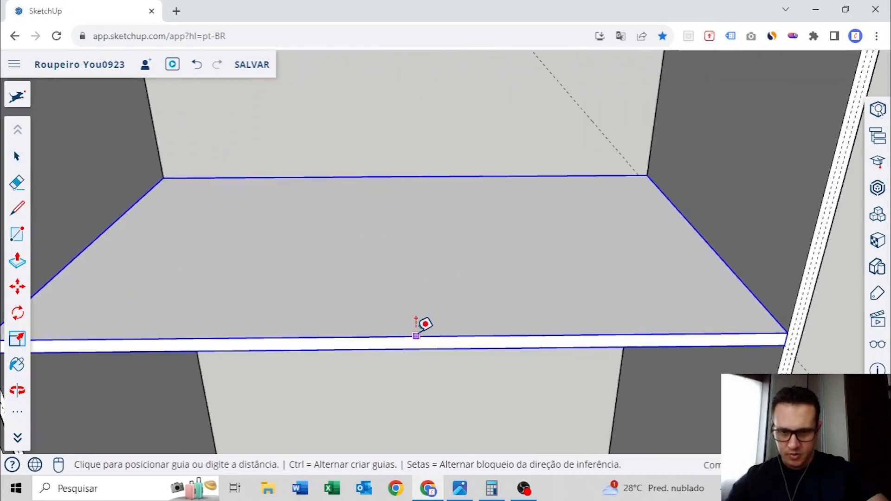
middle_drag(434, 292, 478, 275)
text(80)
key(Return)
Draw a rectangle on the shelf between the 80 mm guide and the front edge, spanning the full bay width
scroll(413, 301, down, 4)
scroll(300, 257, up, 4)
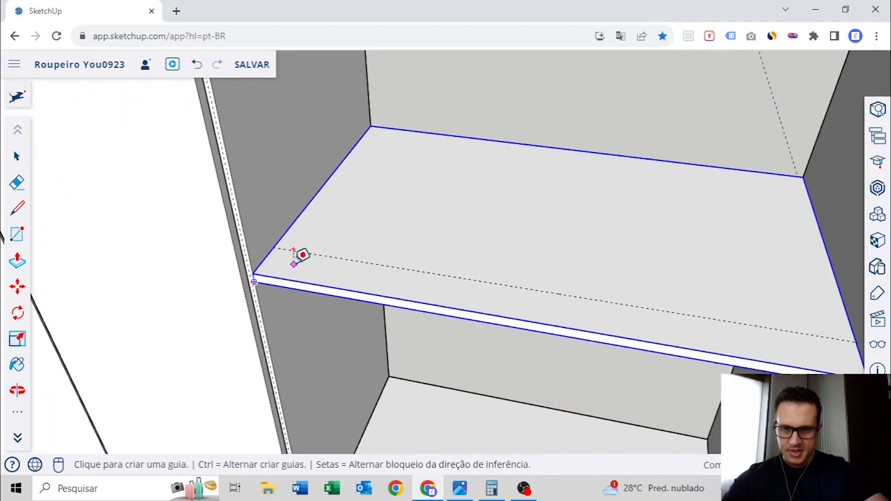
key(r)
click(271, 240)
middle_drag(264, 228, 533, 260)
click(737, 291)
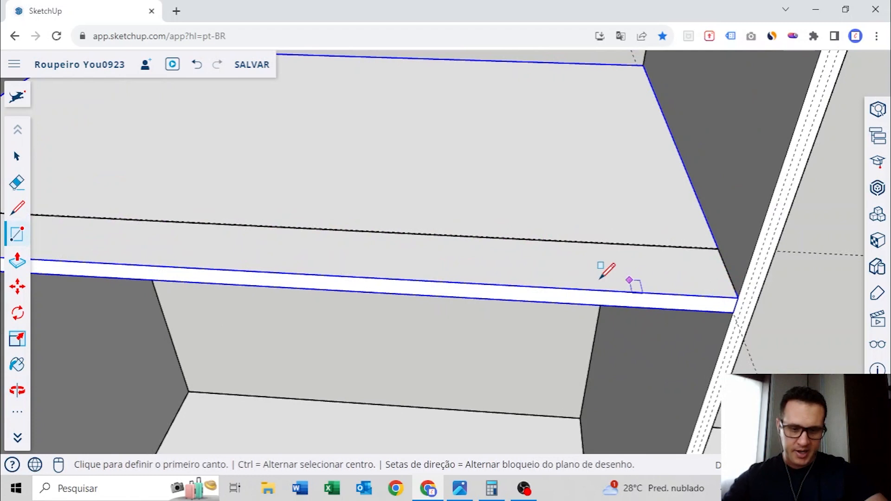
Extrude the front rectangle upward into a thin strip and group it
middle_drag(606, 264, 652, 239)
key(p)
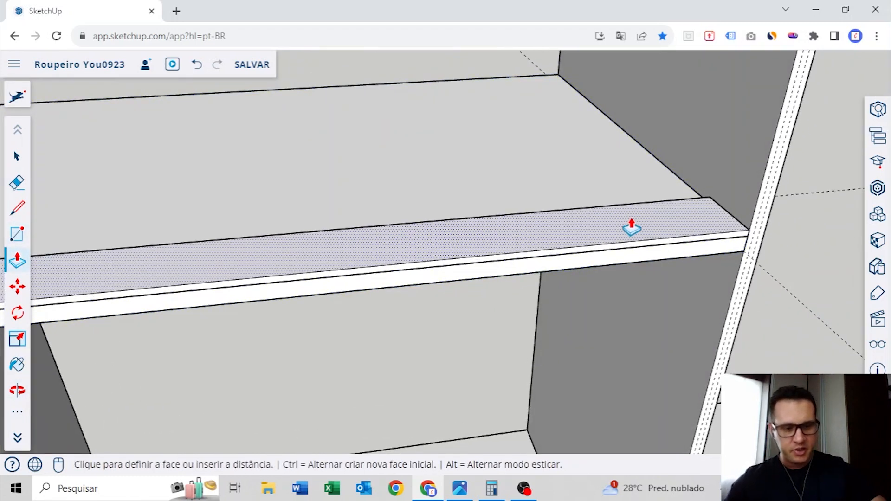
key(space)
right_click(633, 226)
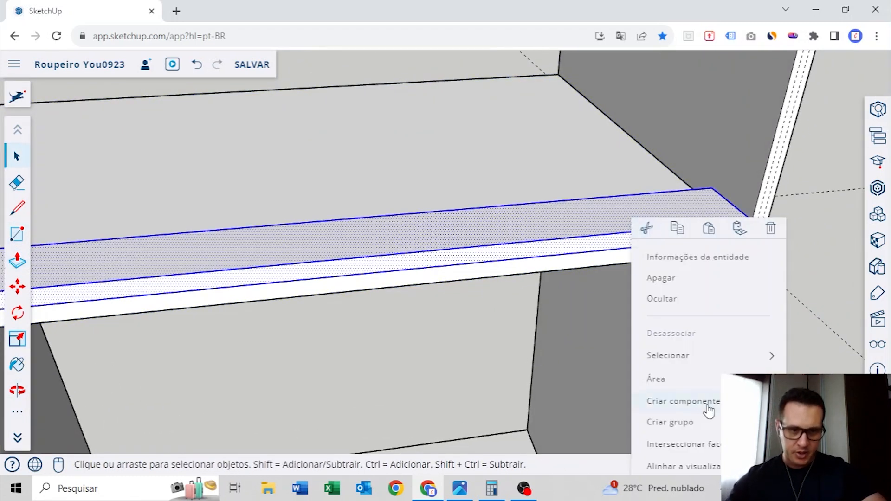
click(659, 421)
Move the front strip down against the shelf's underside, flush with its front edge
middle_drag(672, 292, 652, 252)
scroll(656, 246, up, 3)
key(m)
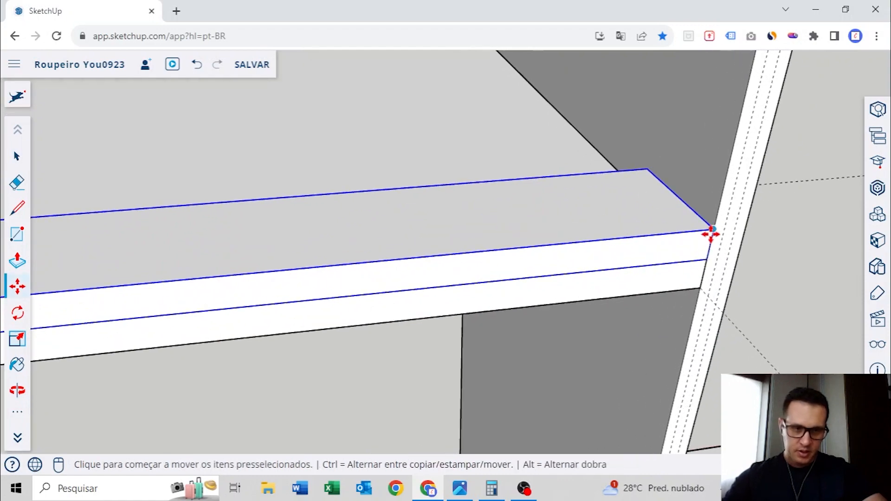
click(711, 232)
click(693, 288)
scroll(692, 288, down, 4)
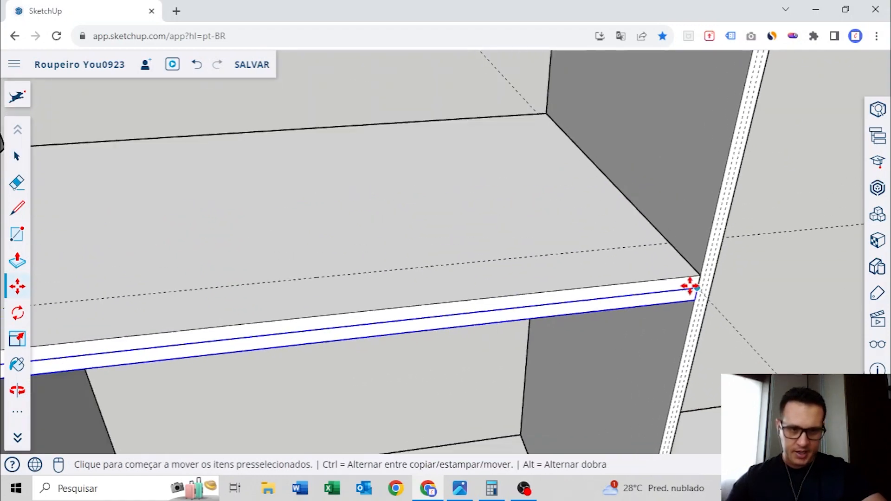
Erase the 80 mm guide on the shelf and the 850 mm height guide
key(space)
middle_drag(578, 278, 552, 204)
click(533, 232)
middle_drag(517, 306, 478, 167)
key(space)
middle_drag(465, 127, 472, 225)
scroll(496, 199, down, 3)
scroll(476, 221, down, 4)
key(e)
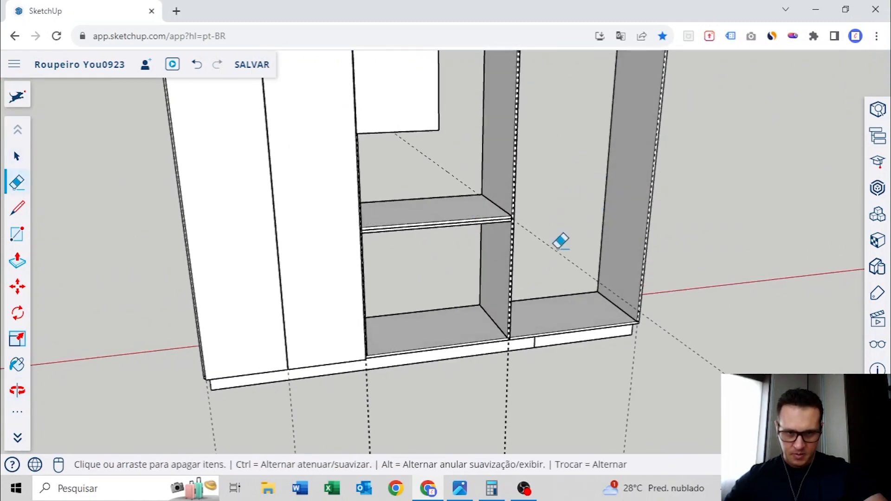
key(space)
Hide the full-depth shelf, keeping only the narrow front strip between the dividers
scroll(504, 230, up, 5)
middle_drag(497, 231, 501, 190)
scroll(499, 184, up, 4)
right_click(443, 176)
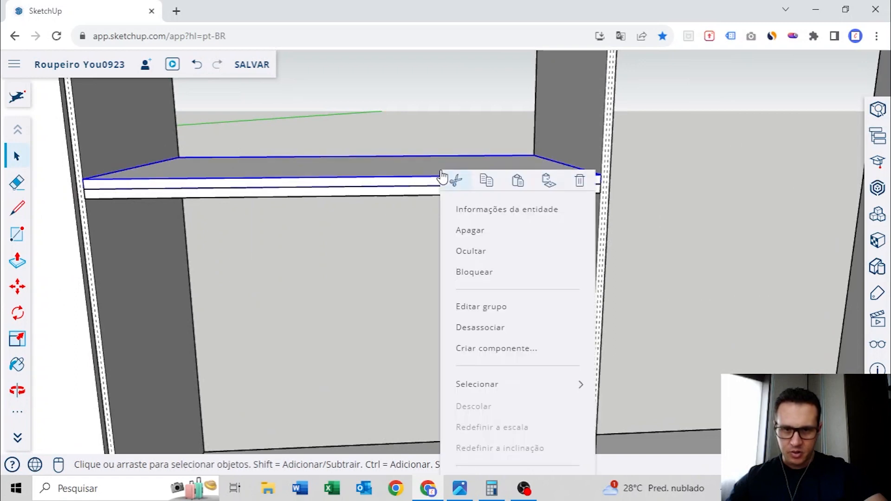
click(495, 259)
Examine the middle bay and compare it with the four drawer fronts of the finished reference wardrobe, selecting those fronts
middle_drag(485, 237, 557, 198)
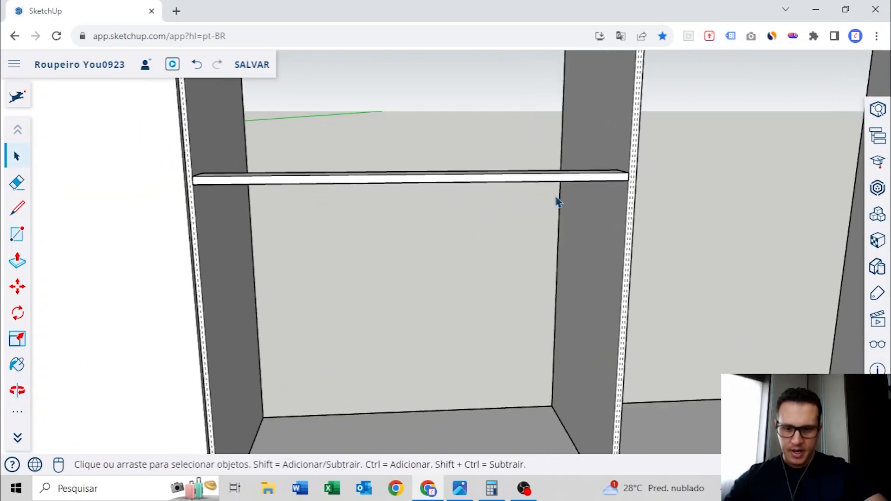
middle_drag(436, 244, 482, 222)
scroll(533, 188, down, 3)
middle_drag(510, 261, 547, 280)
scroll(560, 275, down, 5)
middle_drag(326, 267, 319, 225)
scroll(389, 243, up, 5)
scroll(395, 241, up, 2)
middle_drag(400, 240, 514, 189)
scroll(471, 220, up, 3)
scroll(516, 228, down, 2)
click(490, 177)
ctrl+click(500, 260)
ctrl+click(505, 306)
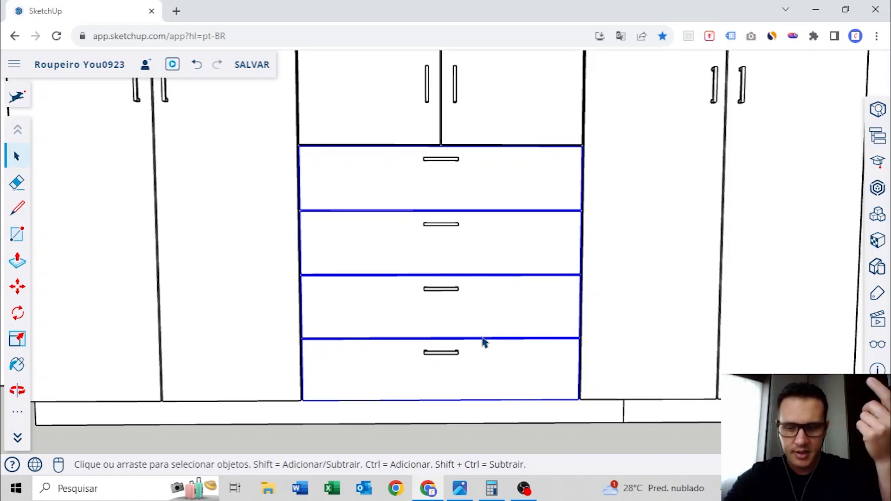
scroll(483, 342, down, 5)
middle_drag(497, 324, 536, 311)
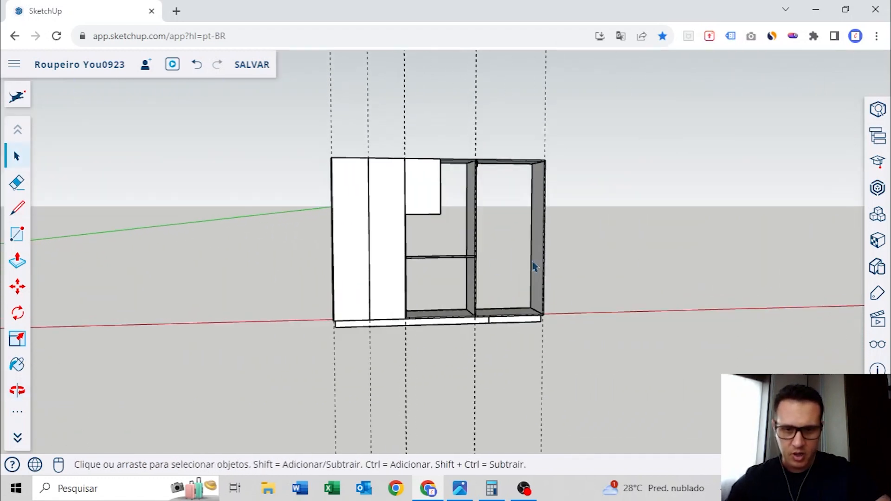
Measure the drawer opening's height from the front strip's upper edge to the bottom panel's lower edge
scroll(464, 262, up, 5)
middle_drag(457, 261, 549, 195)
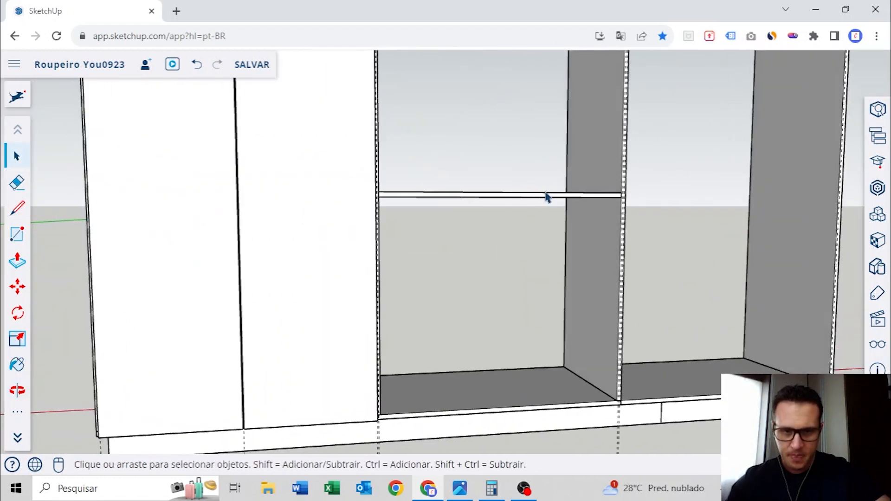
scroll(539, 197, up, 5)
key(t)
click(547, 193)
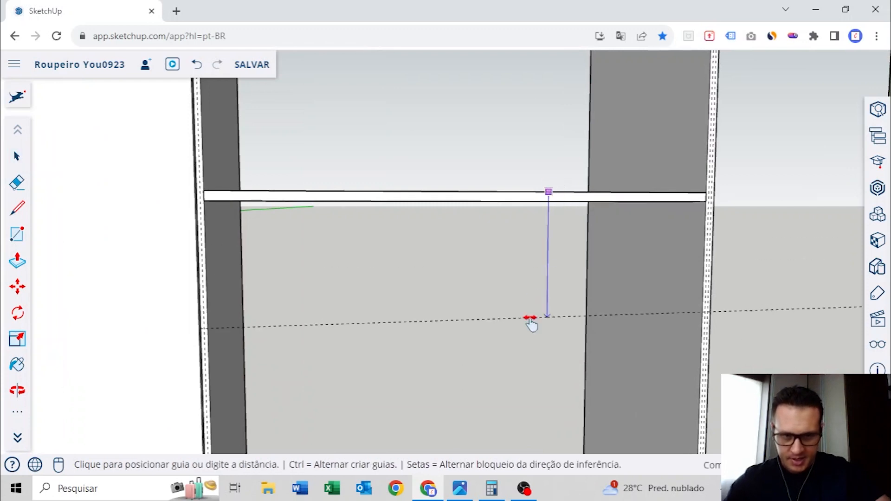
scroll(529, 319, up, 5)
scroll(598, 369, up, 2)
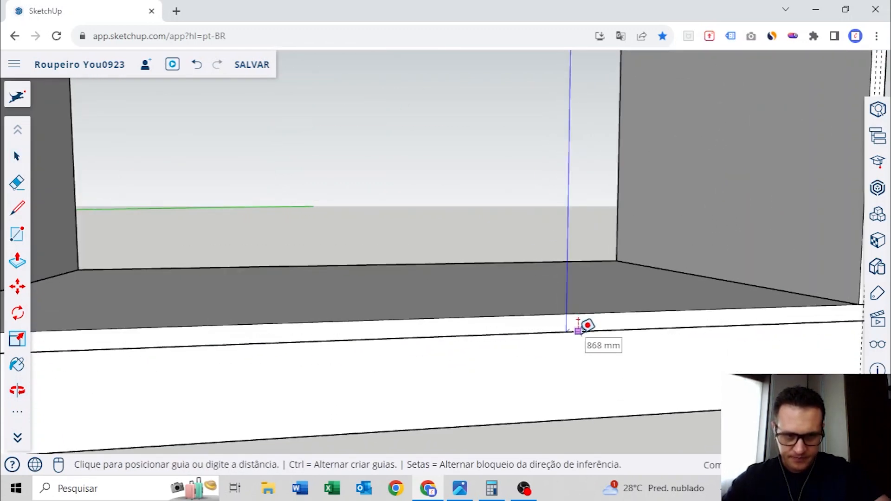
key(Escape)
key(space)
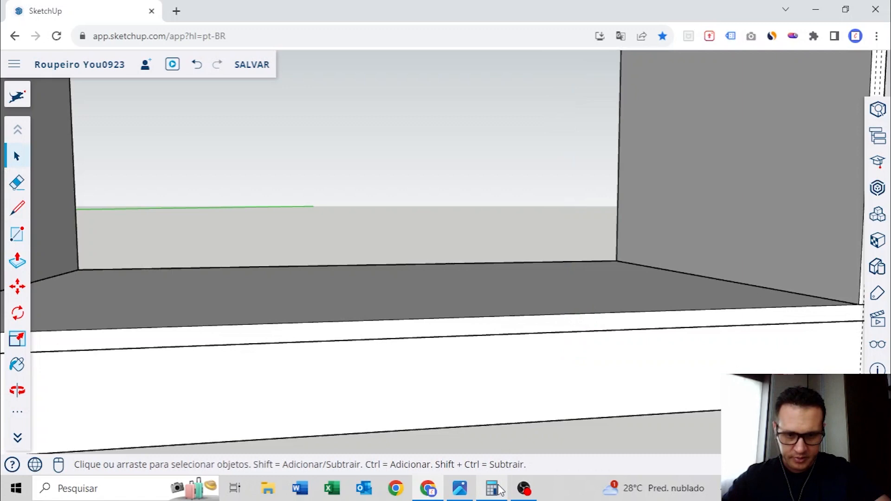
Switch to Calculator and work out each drawer front's height as 868 minus 15, divided by 4
click(491, 488)
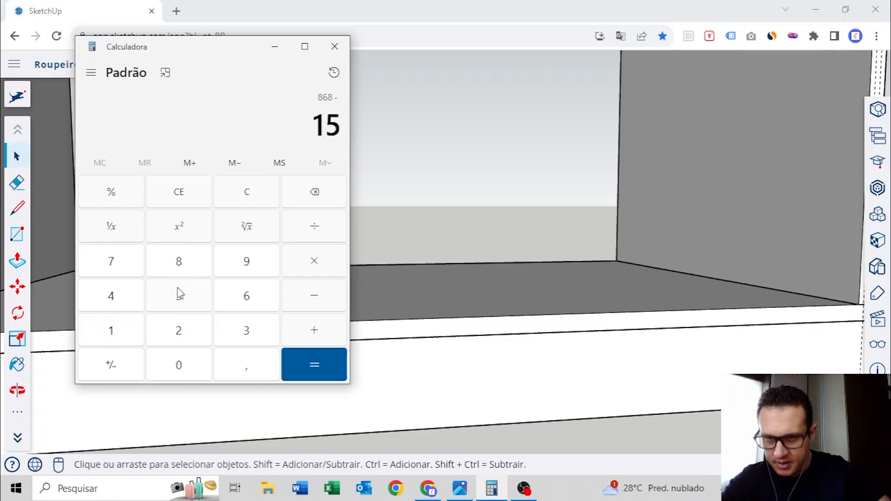
click(314, 366)
drag(295, 130, 332, 129)
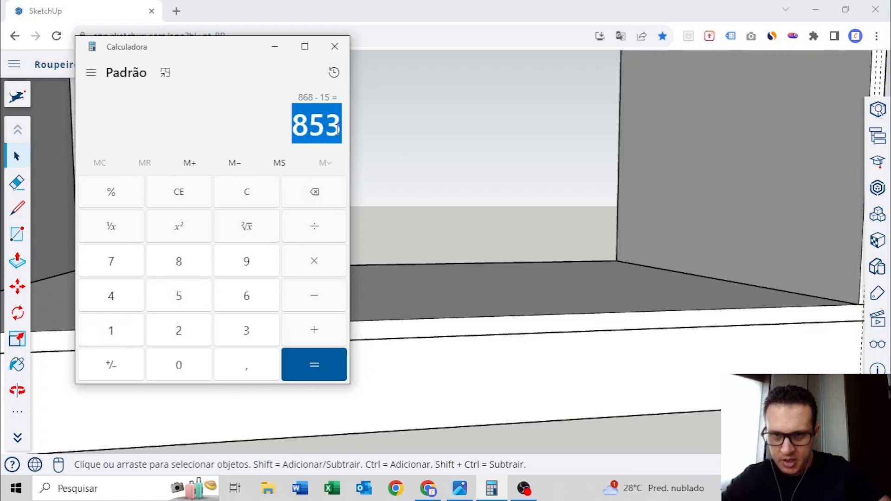
key(ctrl+c)
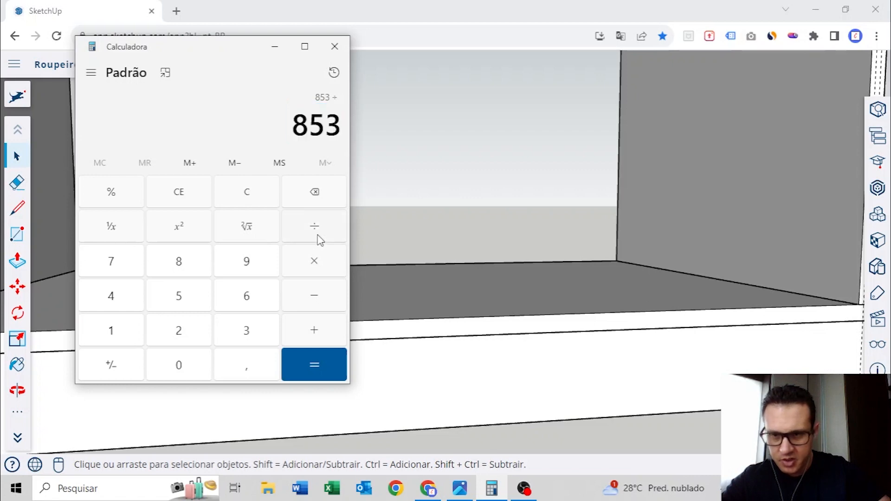
click(95, 308)
click(310, 378)
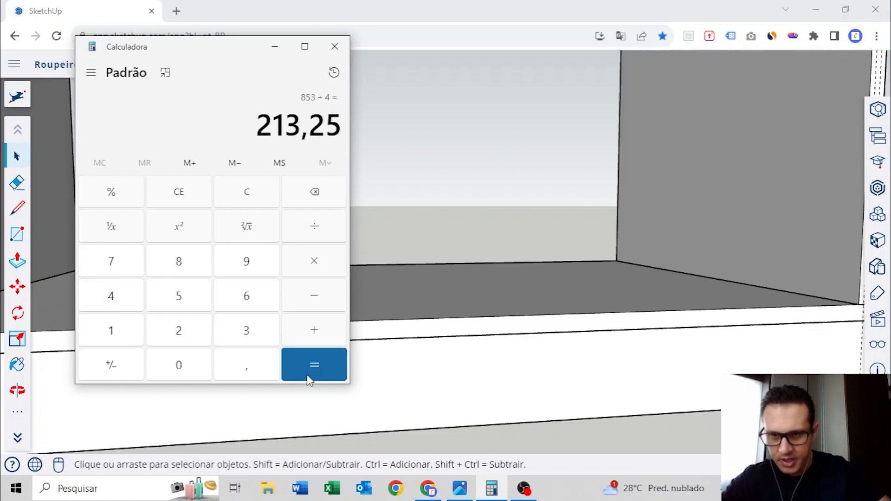
drag(260, 131, 323, 130)
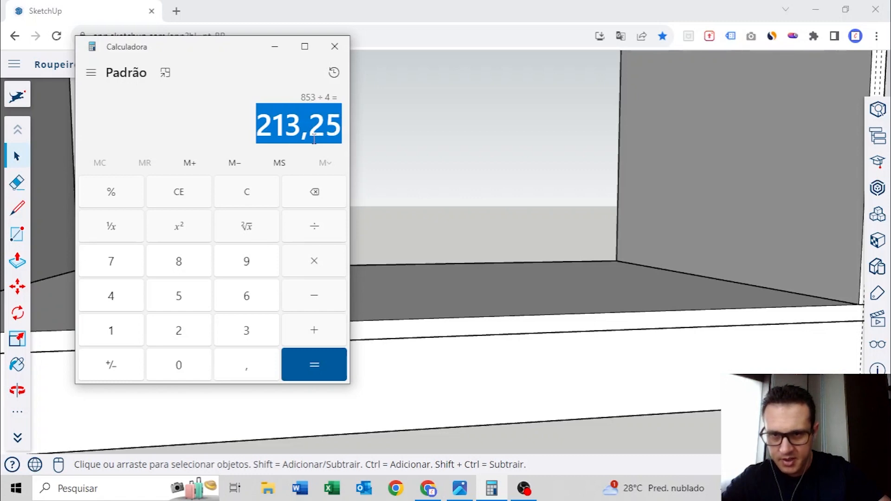
click(301, 129)
drag(300, 124, 263, 124)
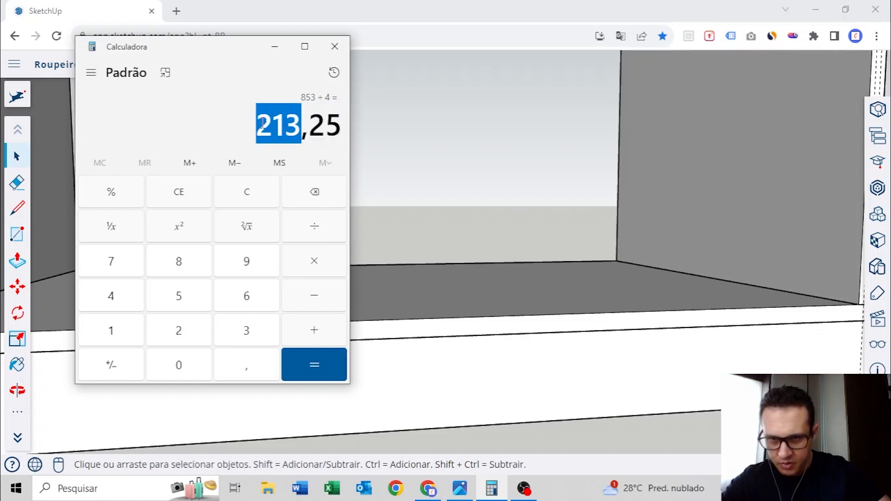
click(250, 192)
click(275, 50)
Place a horizontal guide 213 mm above the bottom panel's lower edge in the middle bay
scroll(465, 212, down, 4)
mouse_move(466, 213)
middle_down()
mouse_move(541, 277)
mouse_move(583, 297)
middle_up()
scroll(588, 295, up, 3)
scroll(584, 282, up, 3)
scroll(584, 289, up, 2)
key(t)
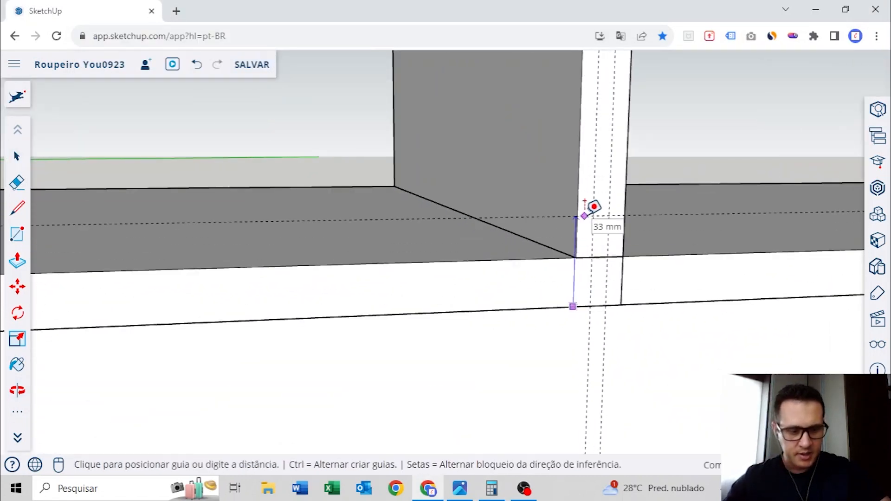
click(593, 206)
scroll(598, 138, down, 3)
middle_drag(599, 138, 445, 219)
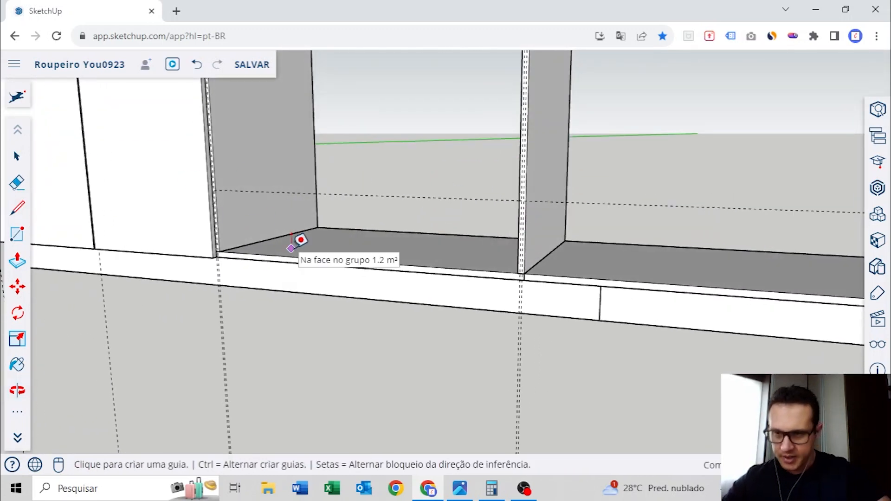
Draw the lowest drawer front rectangle between the vertical gap guides, from the horizontal guide to the bottom panel's lower edge
key(r)
scroll(242, 199, up, 5)
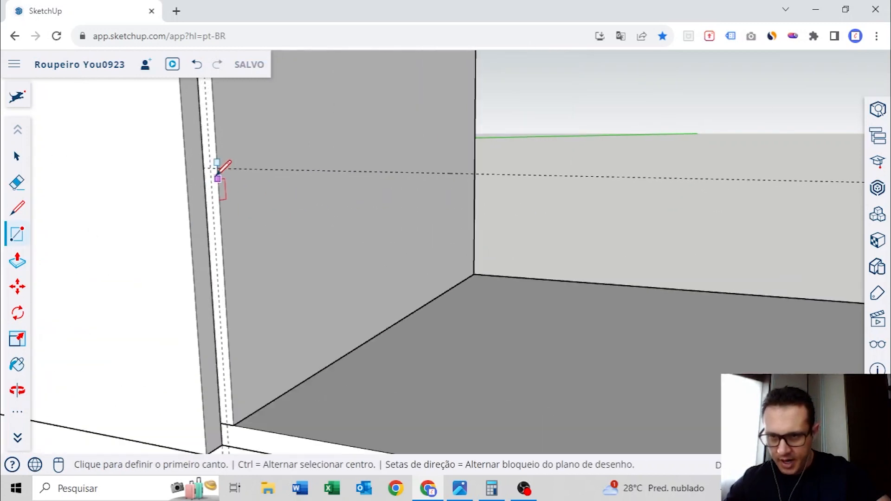
scroll(217, 174, up, 1)
click(210, 166)
scroll(218, 167, down, 5)
shift+middle_drag(573, 312, 356, 288)
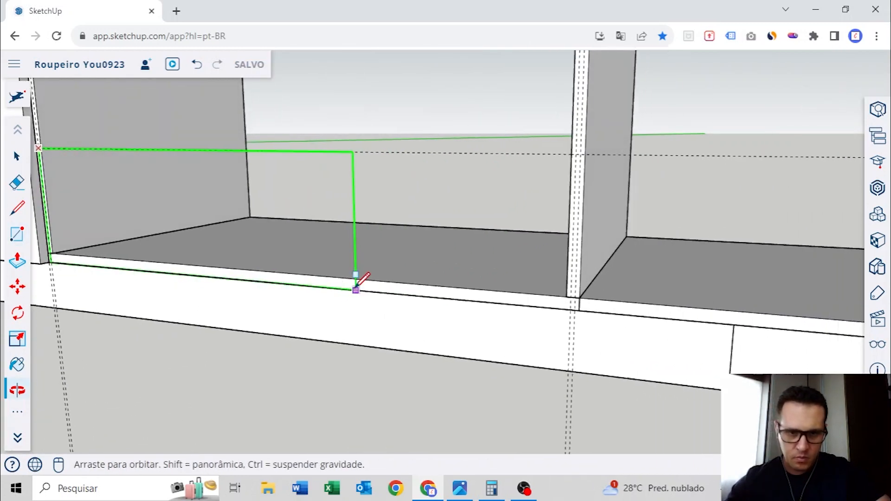
scroll(463, 297, up, 2)
click(638, 333)
scroll(622, 239, down, 5)
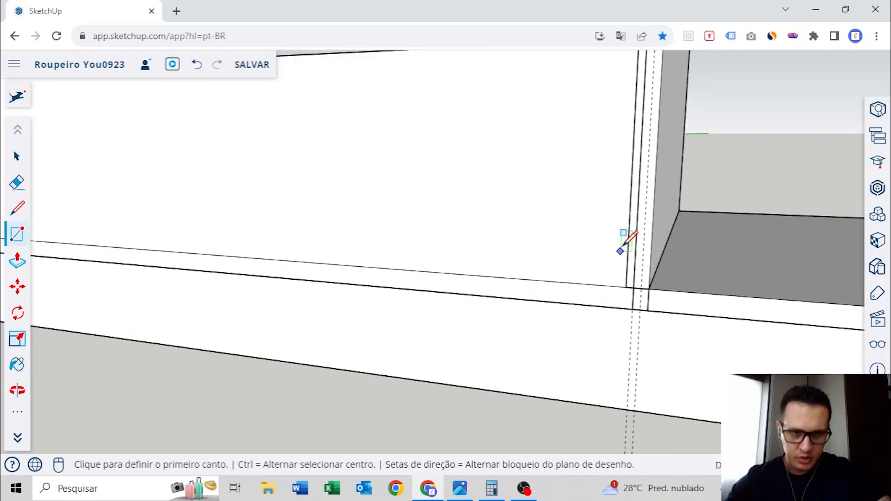
Extrude the drawer front rectangle forward to the panel thickness and make it a group
scroll(404, 218, up, 6)
key(p)
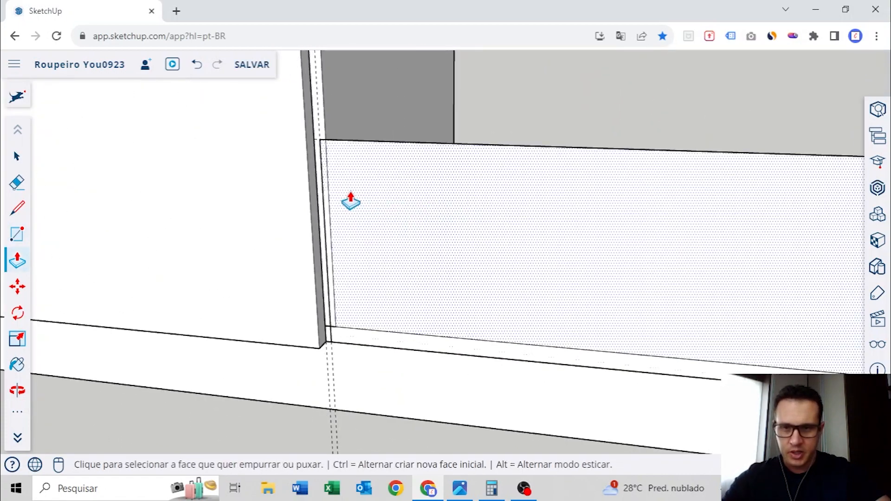
click(348, 204)
click(420, 231)
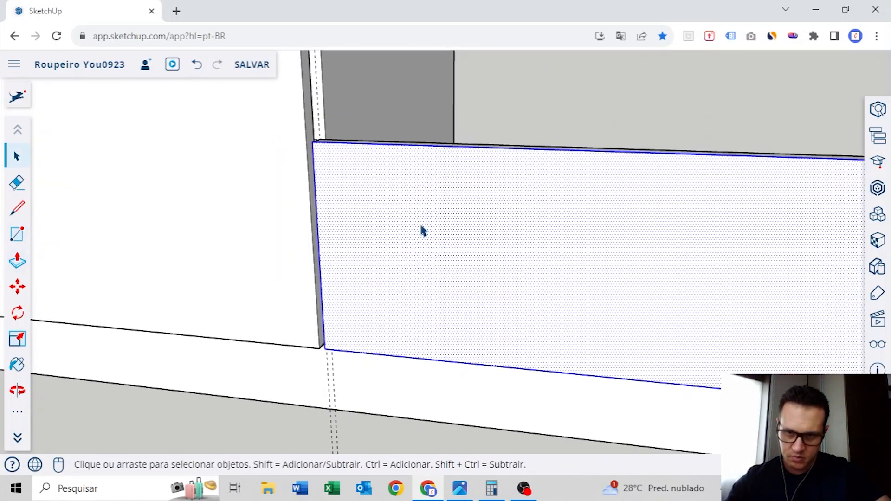
right_click(422, 230)
click(474, 432)
Copy the drawer front vertically so the copy sits directly on top of the first one
scroll(573, 371, down, 7)
middle_drag(574, 370, 503, 288)
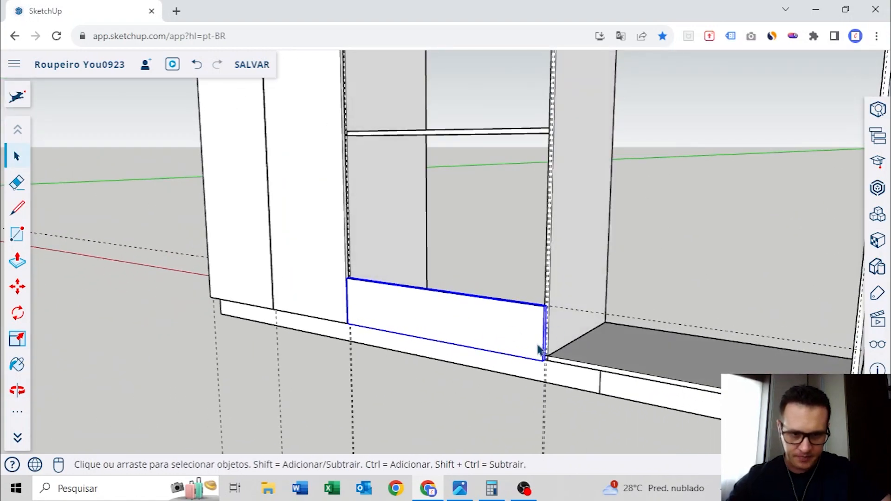
scroll(540, 348, up, 6)
key(m)
click(540, 408)
key(ctrl)
scroll(541, 401, down, 5)
shift+middle_drag(543, 335, 543, 396)
scroll(542, 308, up, 5)
click(542, 309)
Raise the copied drawer front along the vertical axis to leave a clearance gap above the lowest front
scroll(542, 308, down, 5)
middle_drag(540, 308, 526, 299)
click(536, 270)
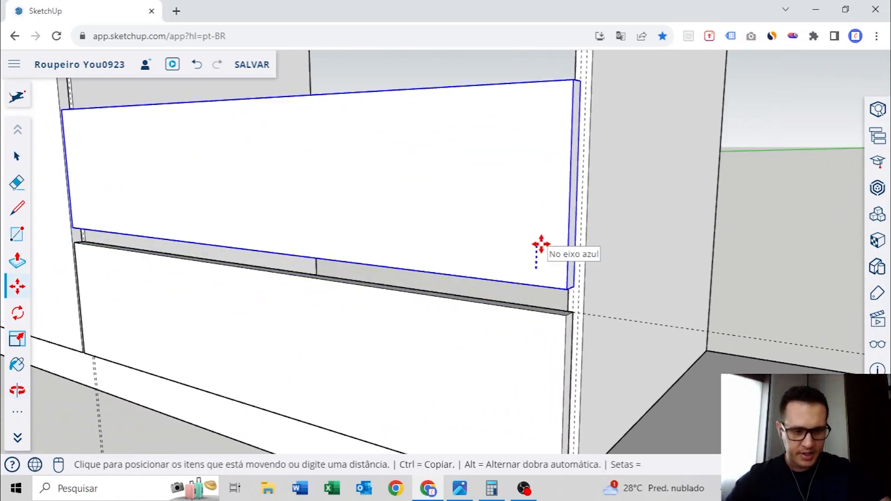
scroll(542, 244, down, 5)
shift+middle_drag(542, 243, 521, 339)
Select both drawer fronts and copy them upward, stacking the pair on the second front's top edge
key(space)
ctrl+click(528, 181)
scroll(521, 338, up, 5)
key(m)
ctrl+click(531, 364)
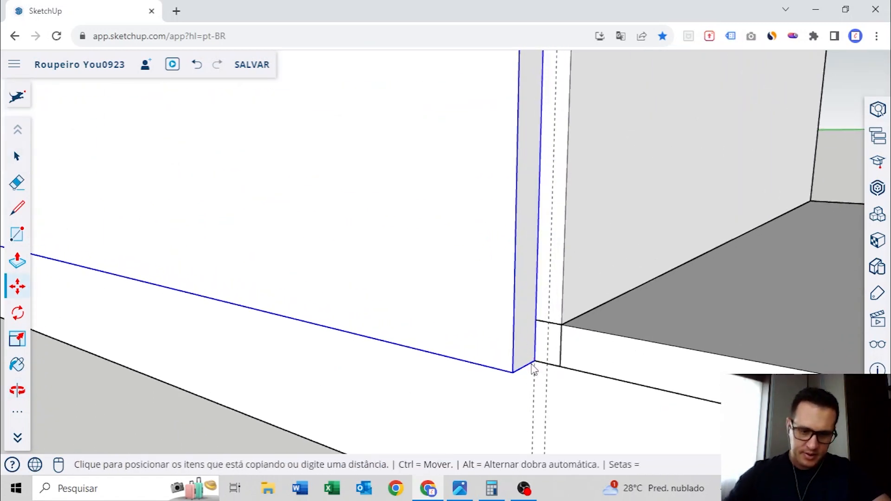
scroll(529, 342, down, 6)
scroll(551, 236, up, 5)
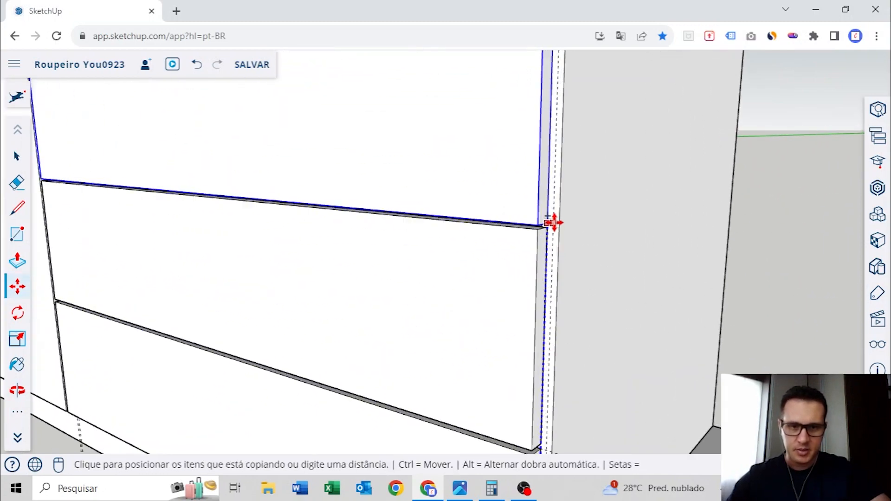
click(552, 192)
Raise the copied pair of drawer fronts vertically to leave the clearance gap above the second front
scroll(552, 192, down, 3)
middle_drag(551, 162, 578, 388)
scroll(563, 364, up, 6)
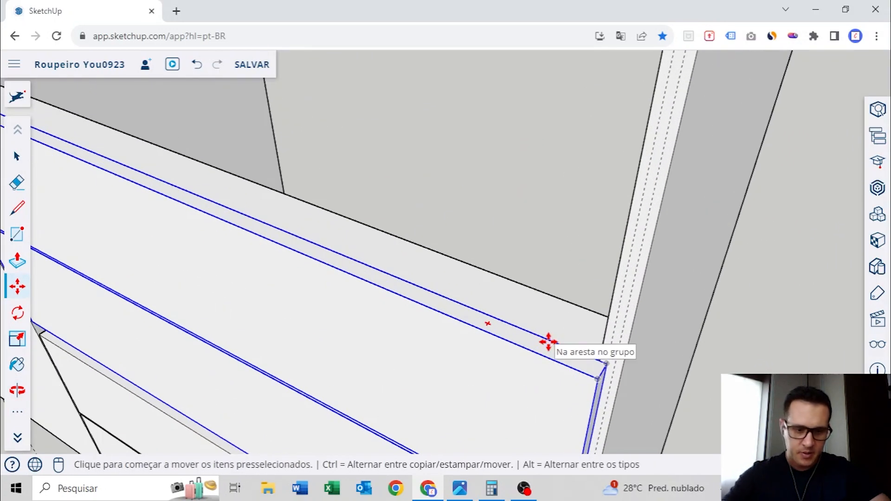
click(548, 342)
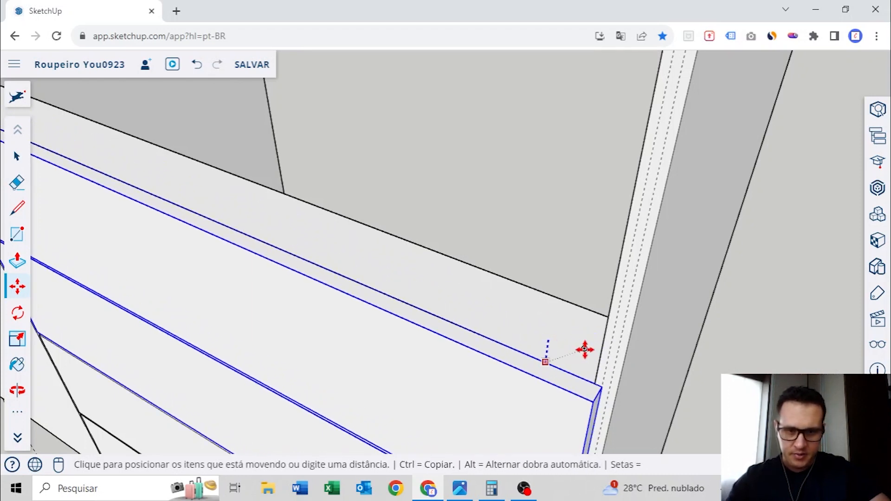
click(585, 349)
scroll(567, 352, down, 4)
middle_drag(565, 344, 552, 248)
Deselect the fronts and examine the spacing of the four drawer fronts within the middle bay
key(space)
click(563, 185)
middle_drag(567, 197, 635, 216)
shift+middle_drag(617, 306, 612, 159)
scroll(613, 159, up, 2)
middle_drag(468, 278, 441, 255)
scroll(525, 271, down, 4)
middle_drag(440, 255, 443, 287)
middle_drag(552, 213, 828, 229)
middle_drag(291, 261, 492, 340)
scroll(450, 257, down, 4)
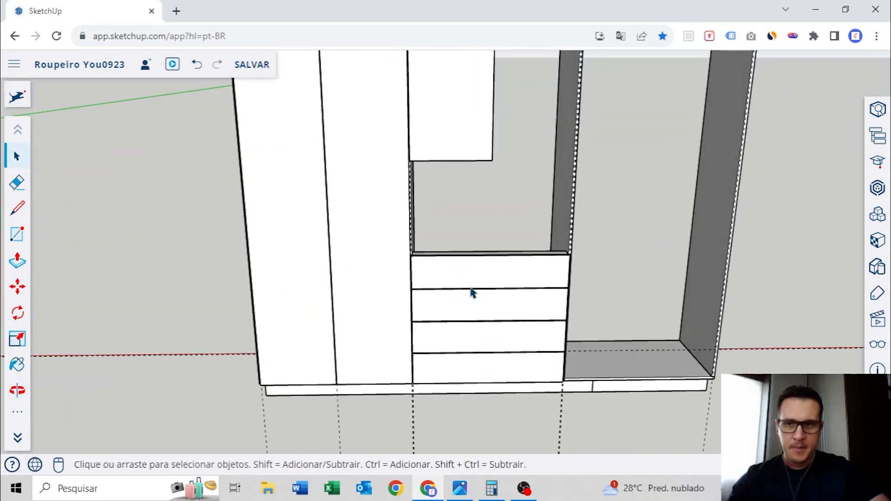
Unhide all hidden objects to bring back the full-depth shelf above the drawers
click(886, 349)
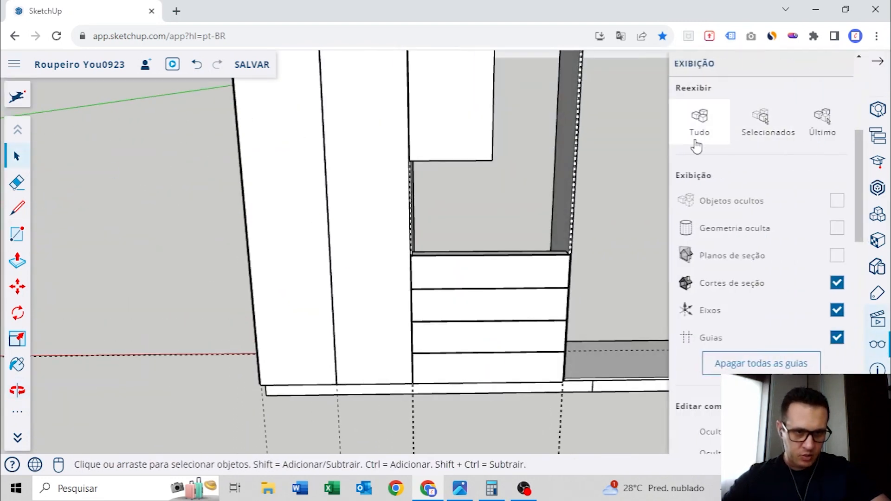
click(700, 119)
click(878, 63)
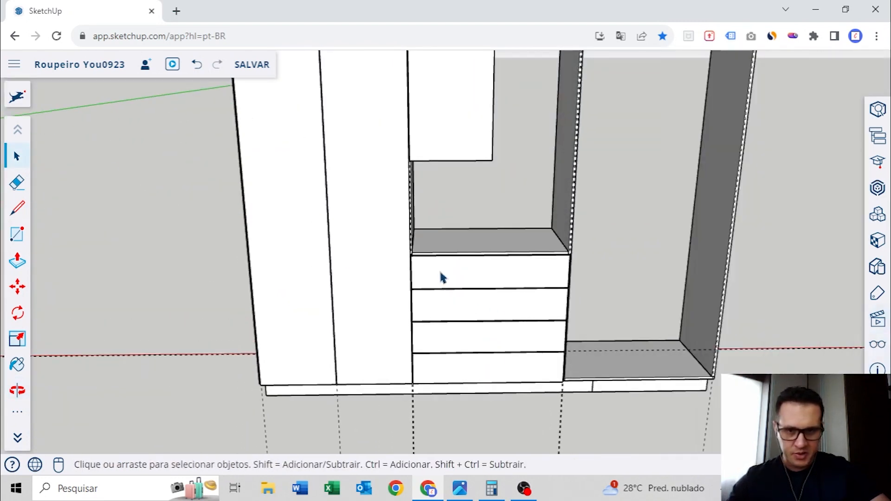
Place a horizontal guide 5 mm above the lower front edge of the shelf over the drawers
scroll(444, 282, up, 5)
scroll(468, 253, down, 5)
middle_drag(510, 297, 482, 138)
shift+middle_drag(469, 323, 390, 235)
scroll(450, 225, up, 6)
scroll(450, 263, up, 3)
key(t)
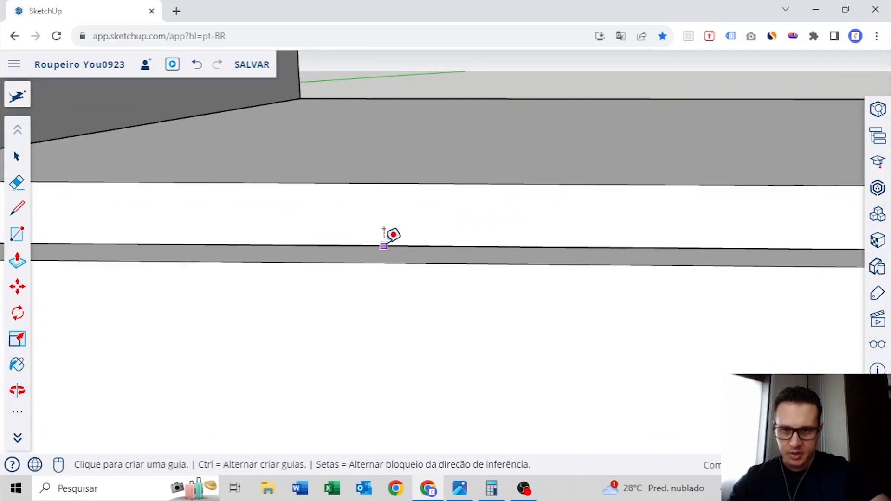
click(383, 246)
text(5)
key(Return)
scroll(390, 208, down, 6)
shift+middle_drag(394, 210, 433, 281)
scroll(407, 253, down, 5)
middle_drag(433, 280, 424, 153)
Open the short upper door's group and extend its bottom face down to the 5 mm guide on the shelf
key(space)
scroll(424, 152, up, 4)
double_click(474, 153)
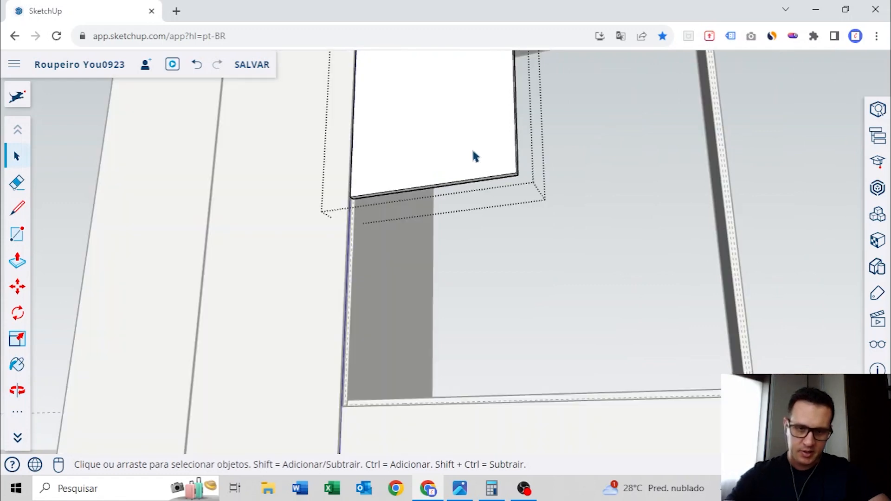
scroll(474, 156, up, 4)
key(p)
click(453, 231)
scroll(454, 227, down, 5)
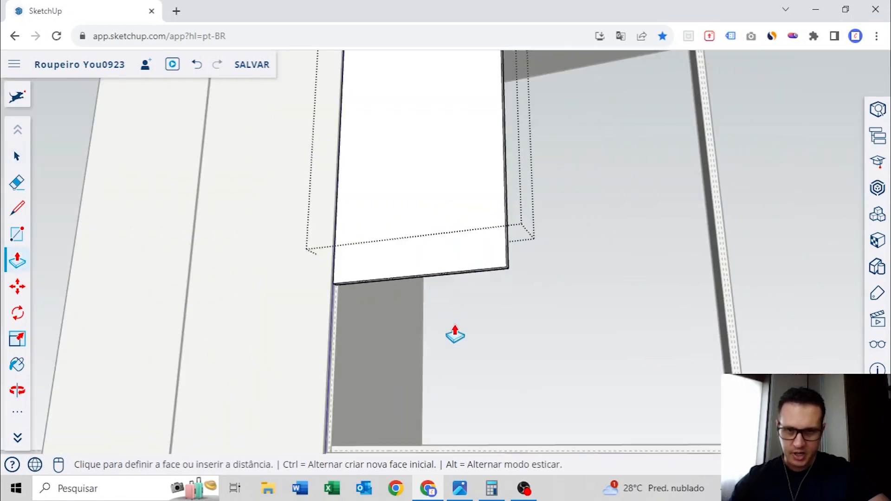
middle_drag(455, 334, 422, 302)
scroll(456, 320, up, 5)
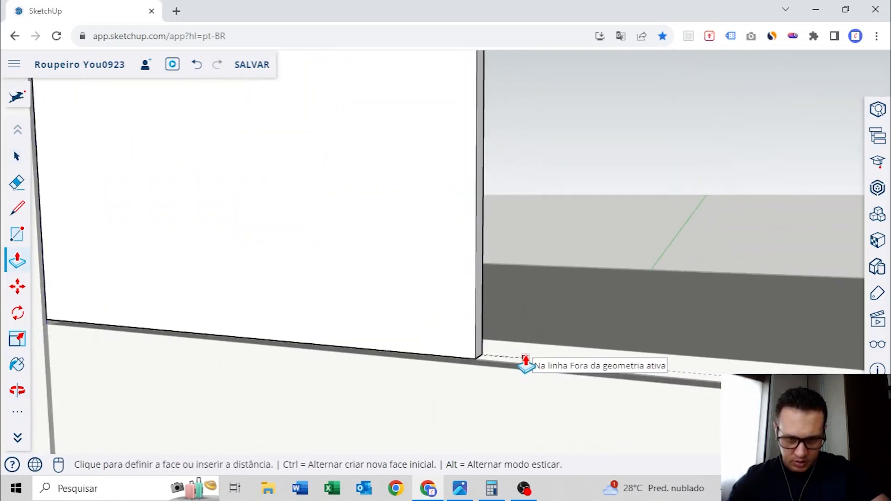
click(524, 357)
scroll(525, 357, down, 6)
key(space)
click(573, 278)
Copy the upper door across the middle bay, aligning its outer top corner with the gap guide on the far divider
middle_drag(573, 278, 486, 361)
middle_drag(480, 122, 466, 403)
scroll(524, 253, up, 4)
key(m)
scroll(593, 260, up, 3)
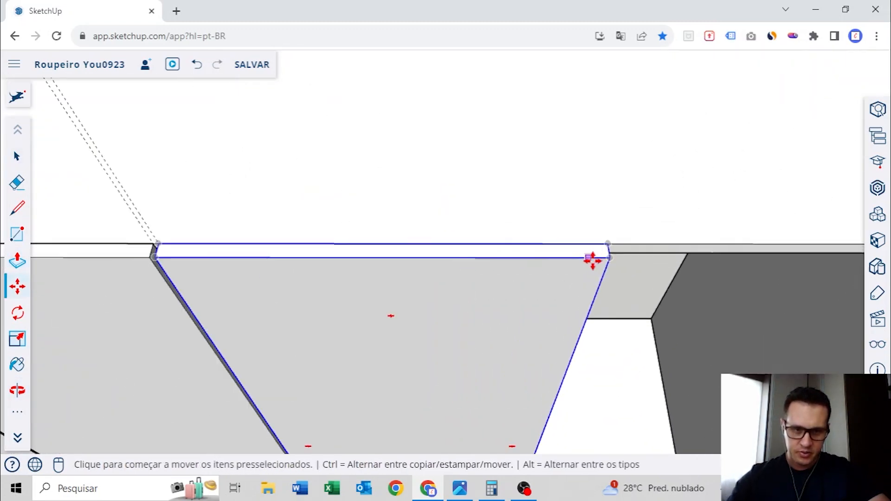
click(611, 240)
key(ctrl)
scroll(632, 241, down, 3)
middle_drag(635, 242, 511, 242)
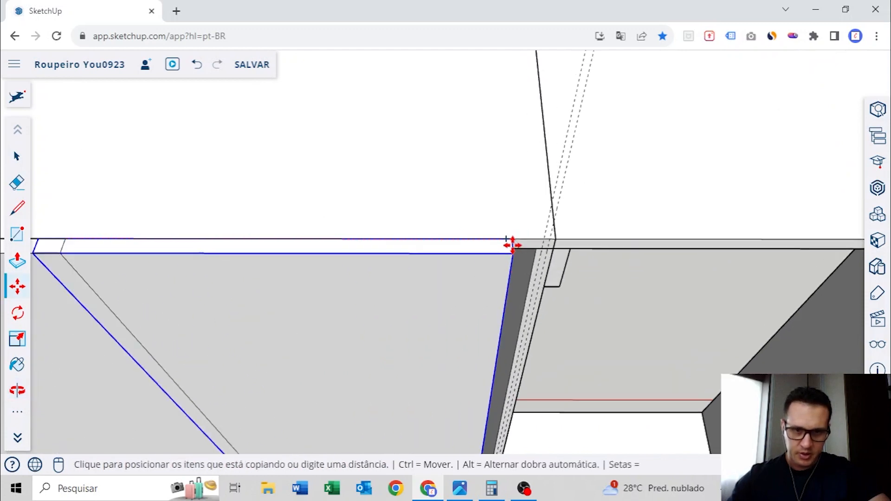
scroll(511, 243, up, 6)
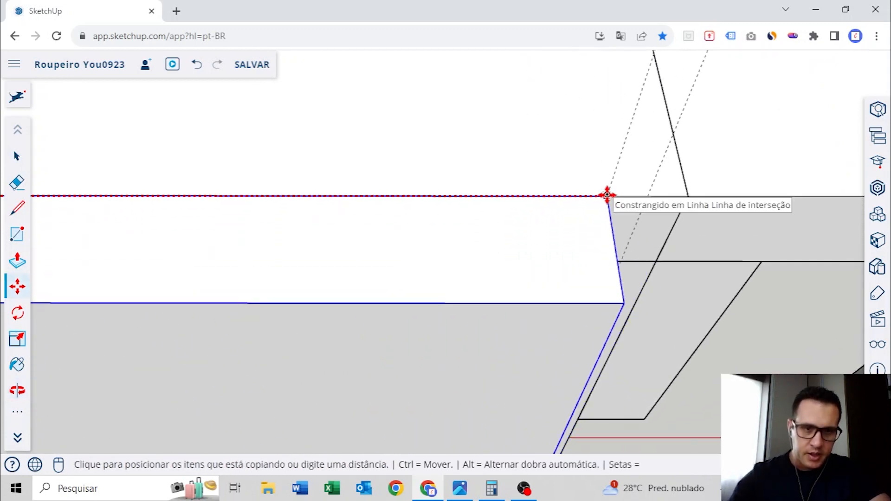
click(606, 195)
scroll(599, 193, down, 6)
middle_drag(543, 205, 493, 236)
key(space)
click(591, 157)
middle_drag(493, 236, 472, 187)
scroll(504, 174, down, 4)
scroll(495, 181, up, 4)
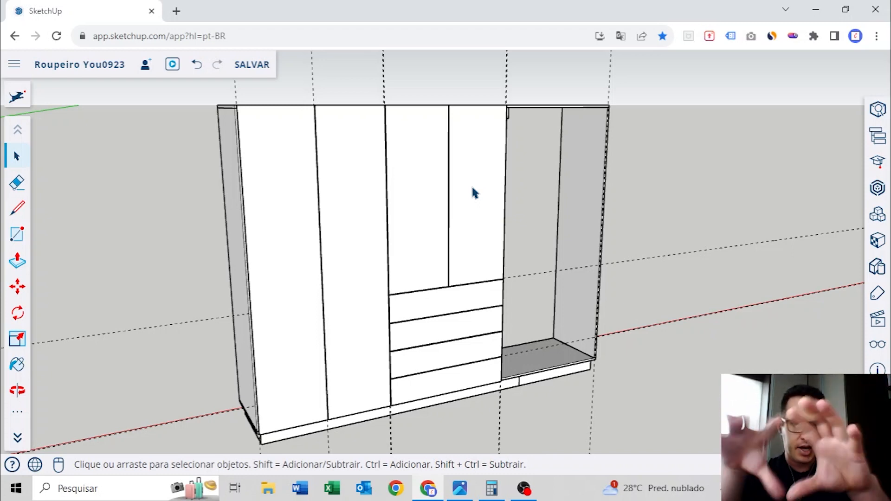
middle_drag(672, 165, 525, 276)
scroll(527, 279, down, 1)
scroll(542, 183, up, 5)
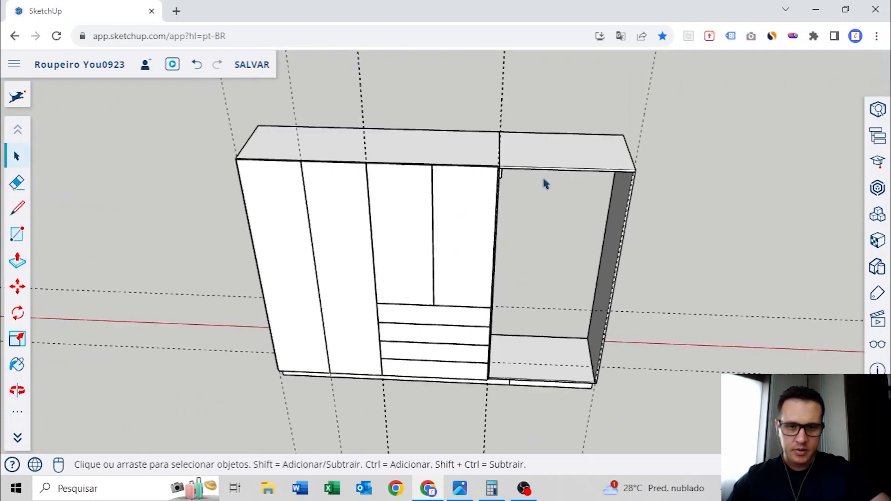
Hide the two upper doors of the middle bay and measure the width of its opening
mouse_move(556, 166)
middle_down()
mouse_move(575, 159)
mouse_move(531, 193)
mouse_move(565, 155)
middle_up()
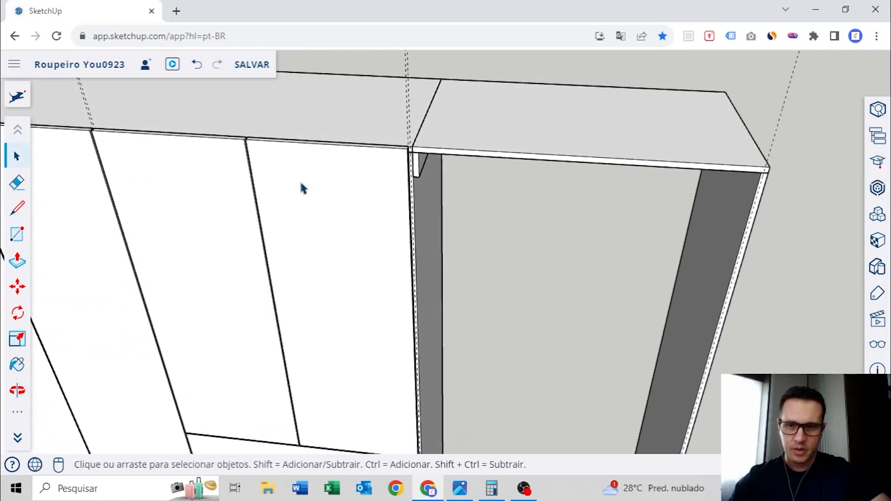
right_click(273, 176)
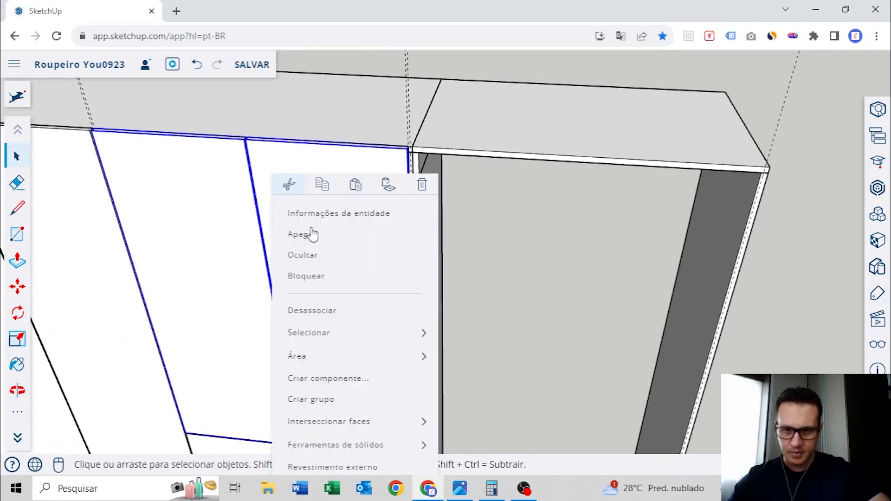
click(304, 255)
middle_drag(207, 222, 389, 224)
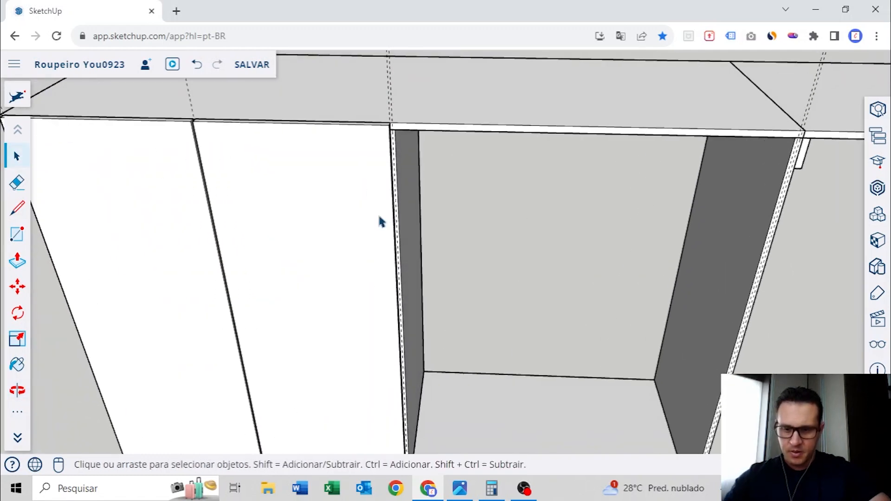
scroll(388, 224, up, 3)
key(t)
middle_drag(441, 127, 630, 288)
click(294, 305)
click(632, 259)
Measure the inner width of the open outer bay between the divider and the side panel
middle_drag(640, 255, 455, 356)
scroll(436, 350, up, 3)
click(399, 355)
middle_drag(398, 354, 580, 277)
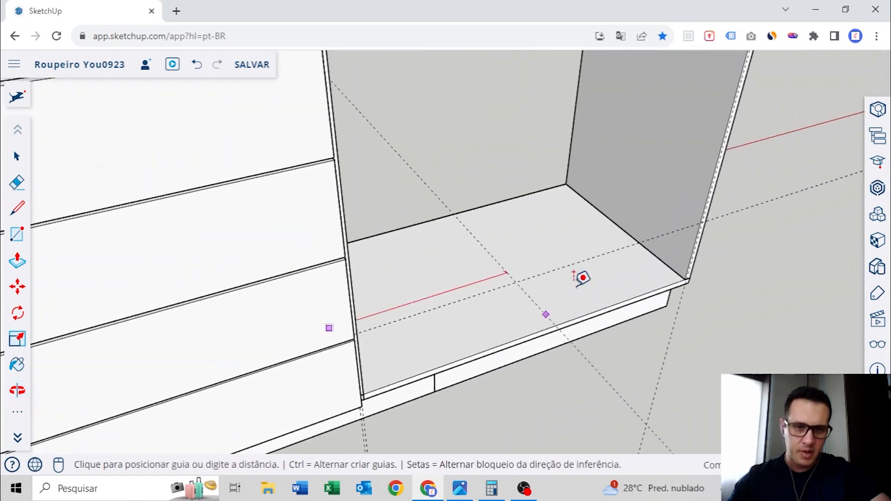
click(619, 226)
key(space)
scroll(619, 227, down, 5)
middle_drag(618, 224, 531, 322)
scroll(606, 325, up, 4)
scroll(531, 322, up, 2)
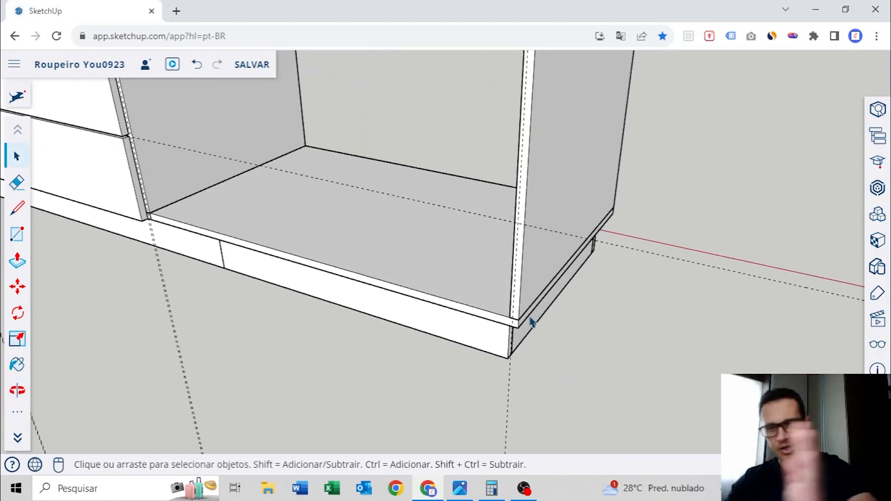
Undo the hiding of the middle bay's two upper doors
scroll(532, 322, down, 5)
middle_drag(469, 248, 452, 253)
scroll(513, 302, down, 3)
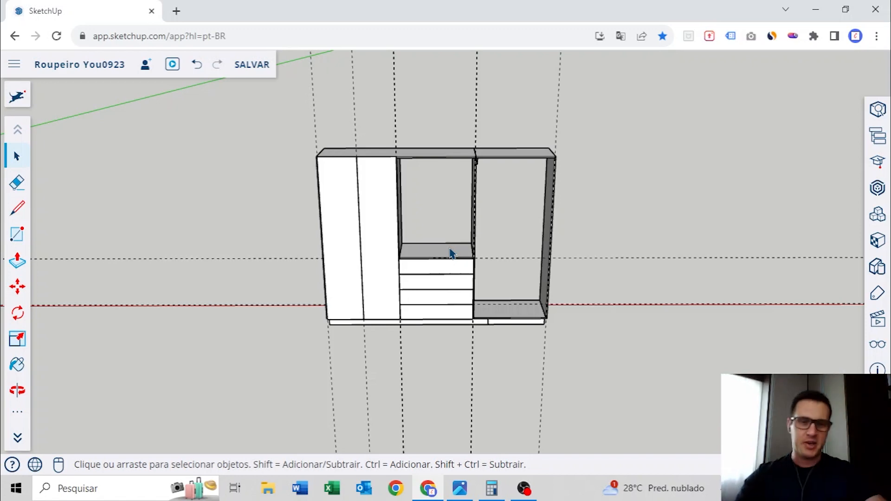
mouse_move(450, 253)
middle_down()
mouse_move(441, 273)
mouse_move(460, 286)
mouse_move(464, 274)
mouse_move(489, 292)
mouse_move(409, 306)
middle_up()
scroll(465, 268, up, 2)
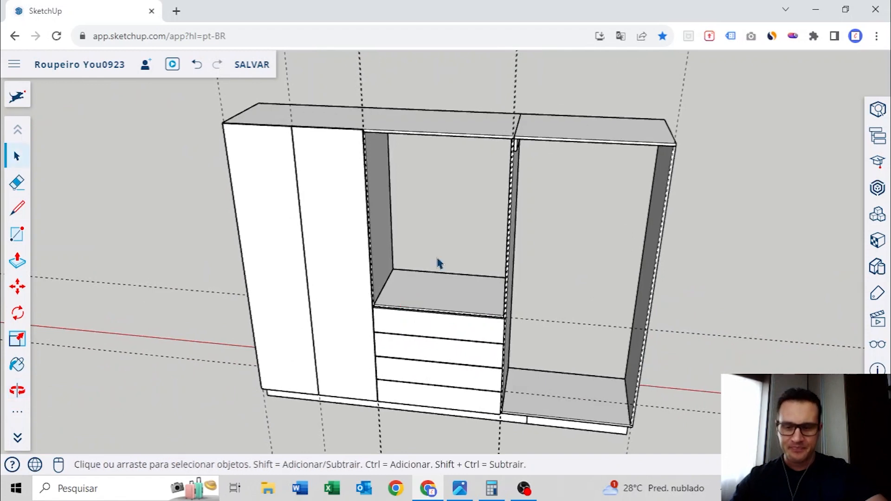
click(197, 64)
Measure the distance between the gap guides on the divider and the outer side panel of the open bay
middle_drag(493, 219, 517, 168)
scroll(413, 162, up, 2)
click(236, 139)
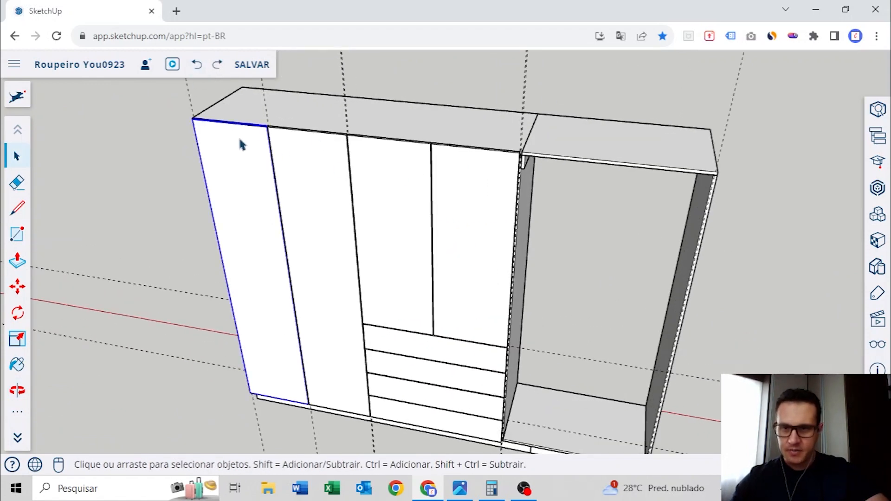
scroll(559, 144, up, 2)
scroll(561, 148, up, 5)
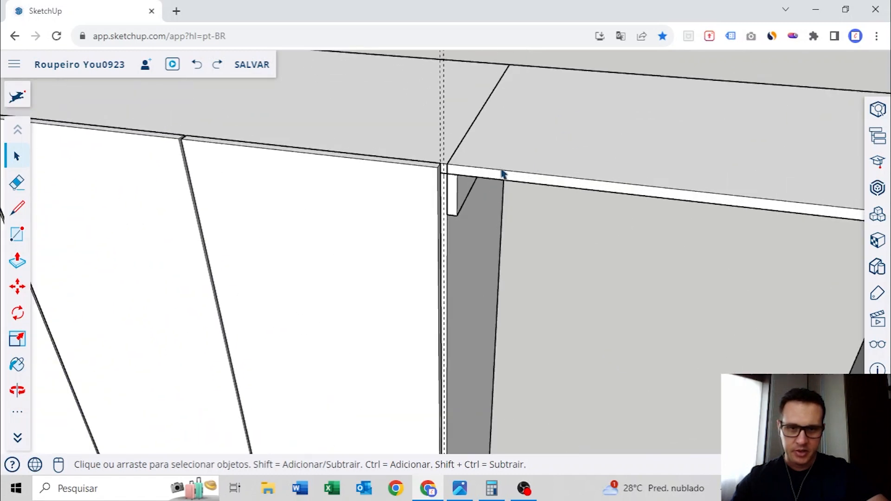
key(t)
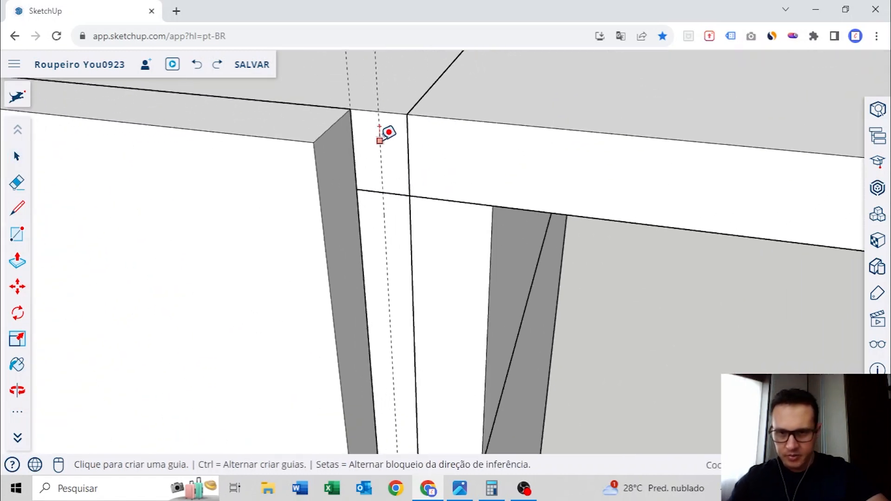
click(388, 131)
middle_drag(388, 131, 646, 155)
scroll(580, 162, up, 6)
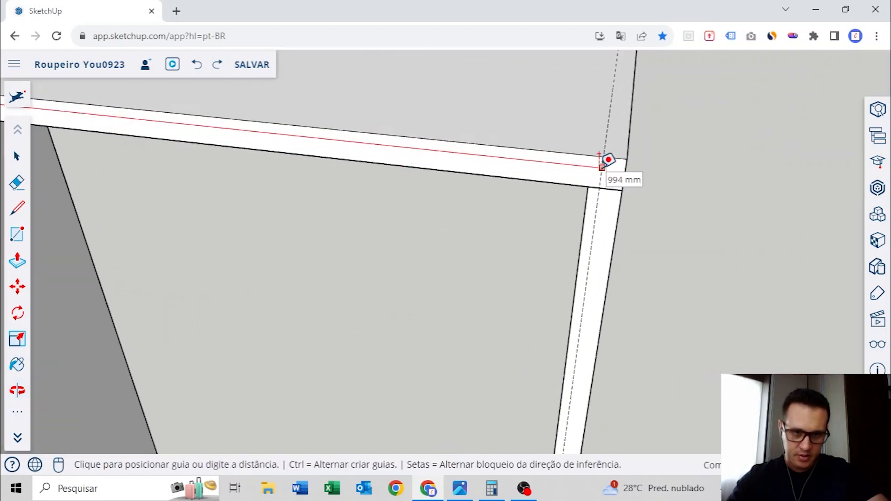
click(602, 167)
Switch to the Windows calculator and divide 994 by 2 to get the door width for the open bay
scroll(602, 167, down, 6)
middle_drag(501, 156, 545, 140)
key(space)
click(491, 488)
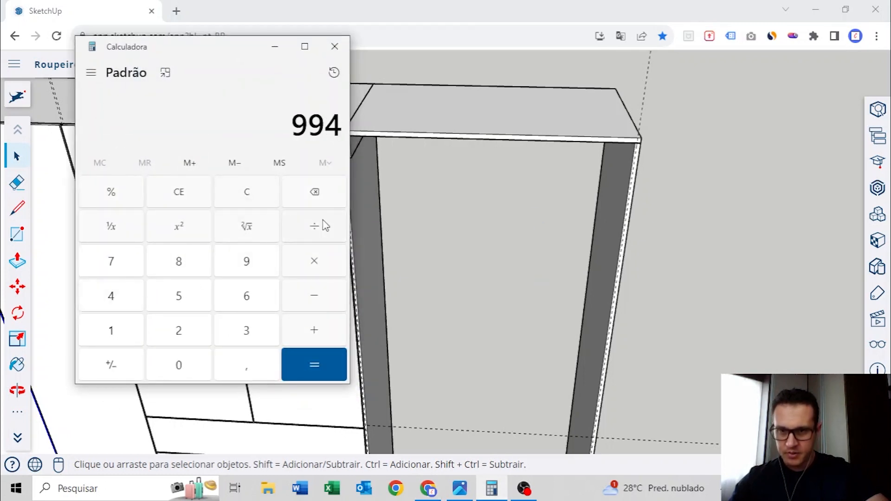
click(319, 366)
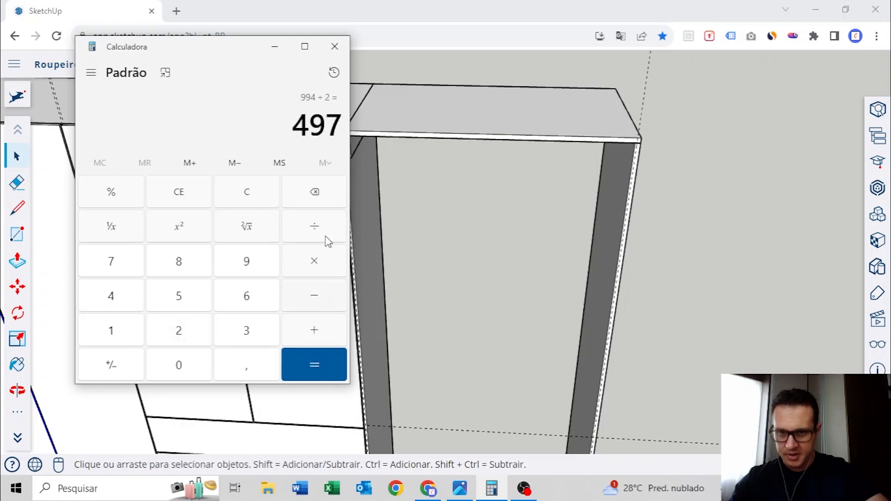
click(274, 48)
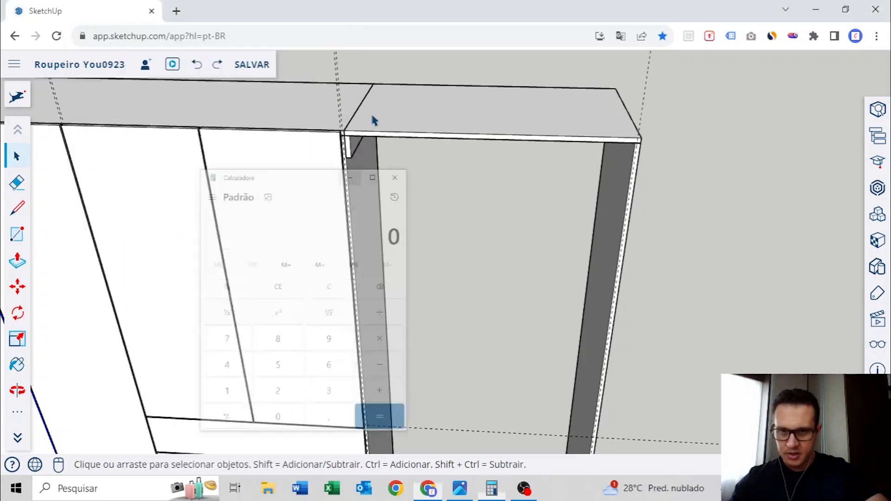
Place a guide 497 mm from the divider's gap guide, marking the middle of the open bay
scroll(338, 122, up, 4)
scroll(367, 152, up, 4)
scroll(356, 162, up, 2)
key(t)
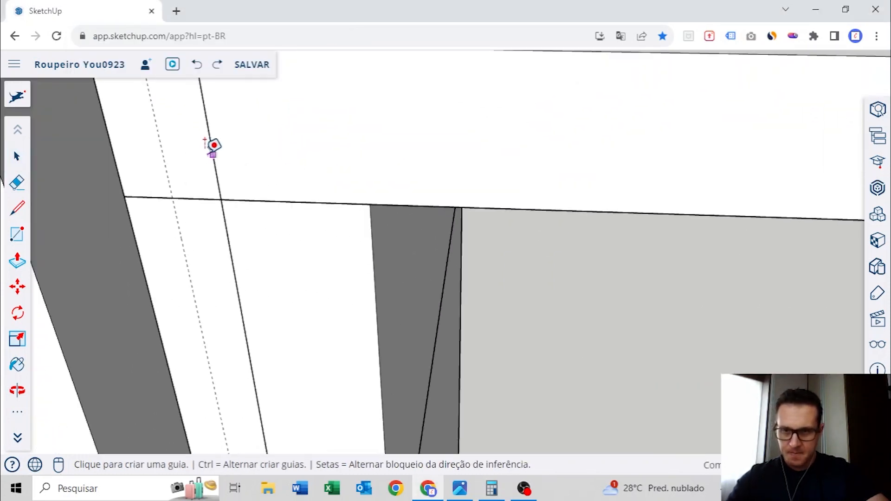
click(158, 136)
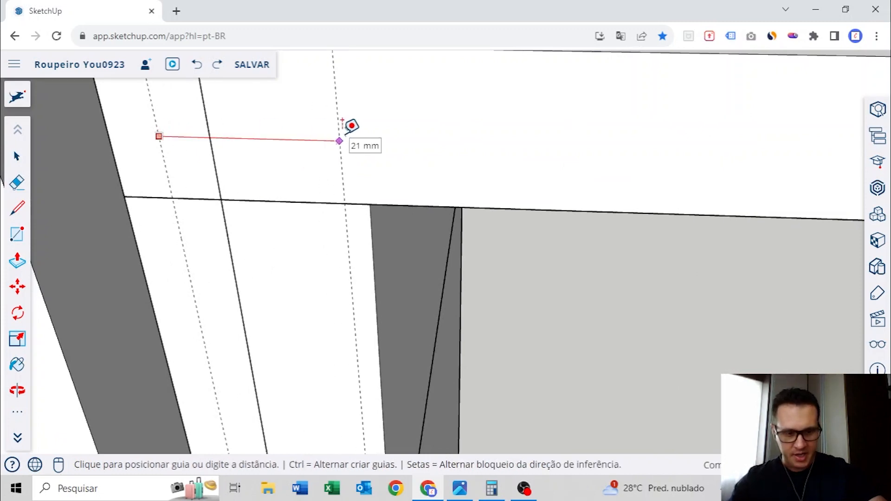
click(342, 122)
Copy the outermost full-height door to the open bay, aligning its top corner with the gap guide beside the divider
middle_drag(445, 123, 445, 195)
key(space)
shift+middle_drag(128, 173, 471, 276)
scroll(328, 189, up, 6)
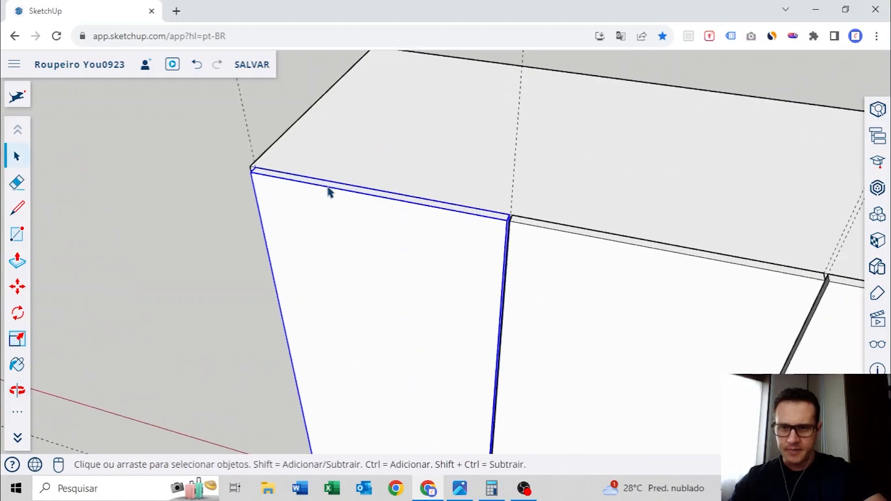
scroll(251, 173, up, 3)
key(m)
click(181, 137)
key(ctrl)
scroll(179, 139, down, 5)
middle_drag(722, 277, 236, 198)
scroll(356, 201, up, 6)
shift+middle_drag(160, 155, 299, 209)
scroll(279, 203, up, 7)
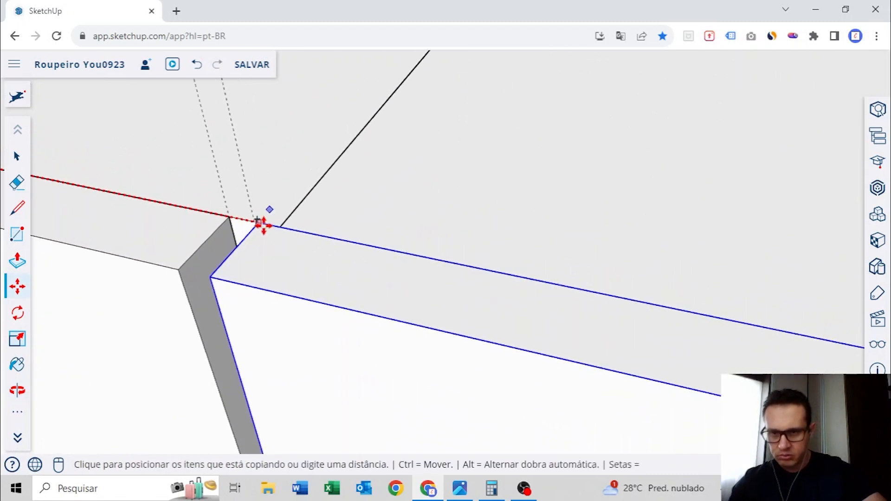
click(254, 221)
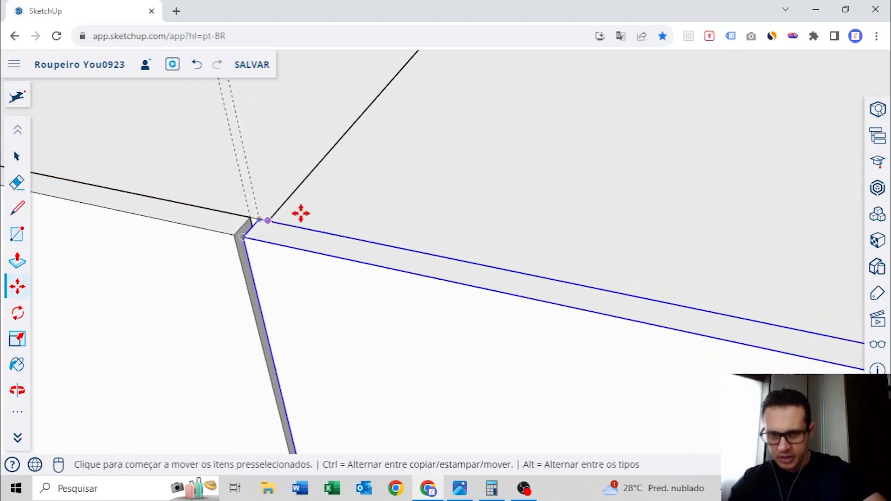
Open the copied door's group and push its free side face to the guide at the middle of the bay
scroll(493, 251, down, 5)
middle_drag(493, 250, 450, 239)
key(space)
scroll(436, 243, up, 6)
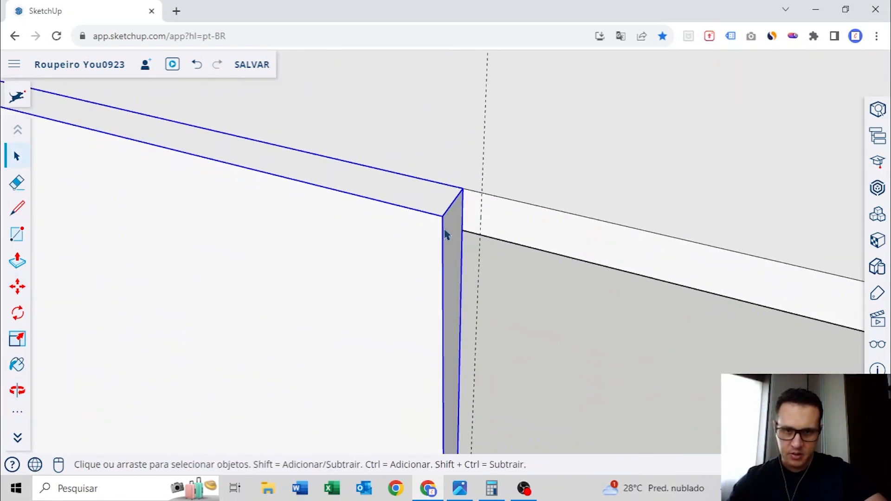
scroll(443, 235, up, 2)
key(p)
click(459, 207)
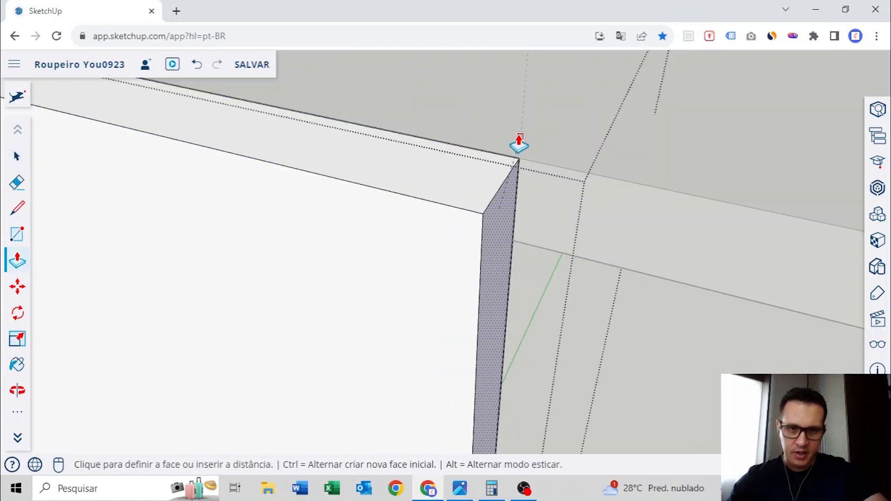
click(519, 148)
scroll(518, 147, down, 6)
key(space)
click(595, 136)
Push the new door's side face slightly back from the middle guide to leave the clearance gap, and close its group
middle_drag(514, 147, 427, 288)
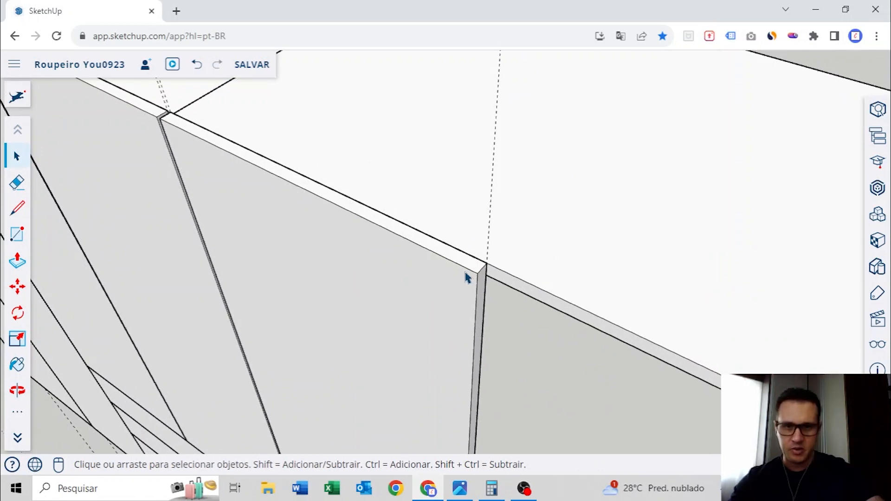
scroll(481, 278, up, 5)
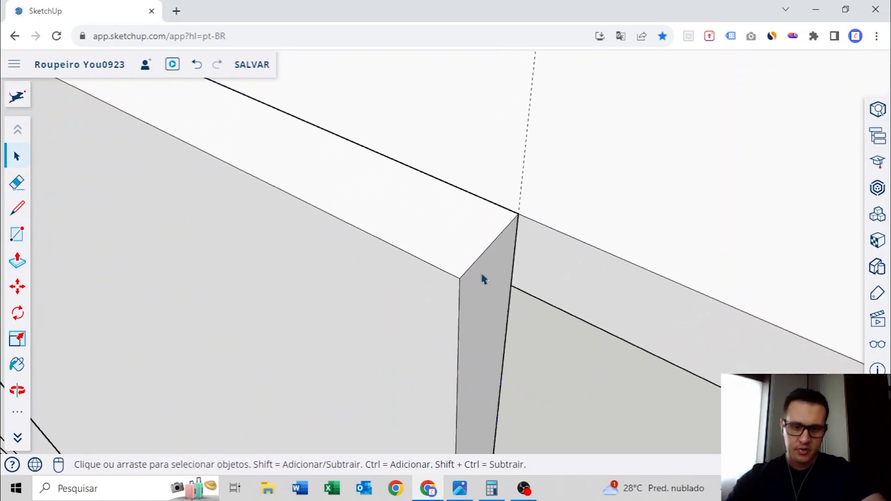
key(p)
key(Return)
key(space)
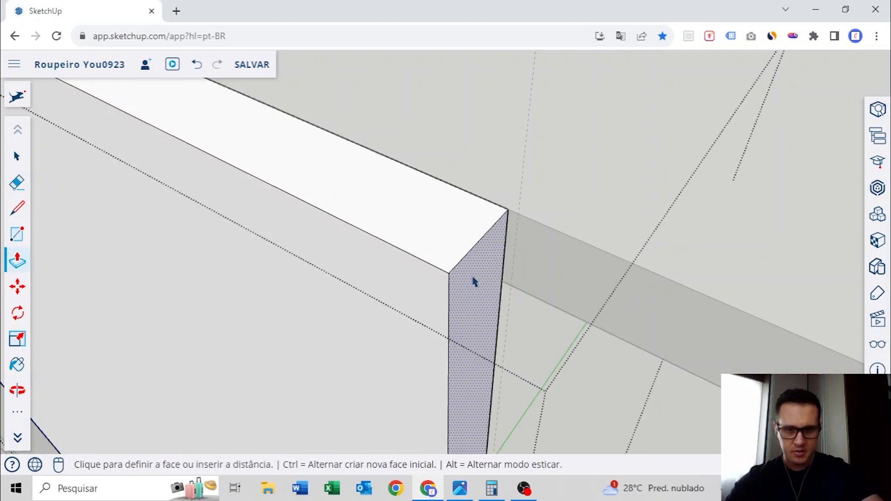
scroll(474, 277, down, 6)
click(650, 203)
scroll(649, 203, down, 3)
middle_drag(388, 216, 510, 194)
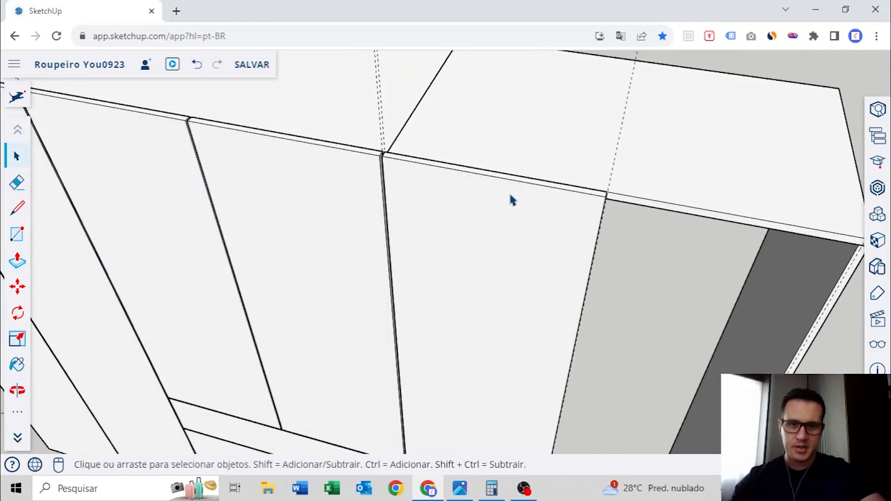
Copy the new door across the other half of the bay to the outer side panel's gap guide
scroll(557, 200, up, 4)
click(590, 222)
middle_drag(584, 227, 473, 252)
key(m)
click(512, 219)
key(ctrl)
scroll(509, 220, down, 3)
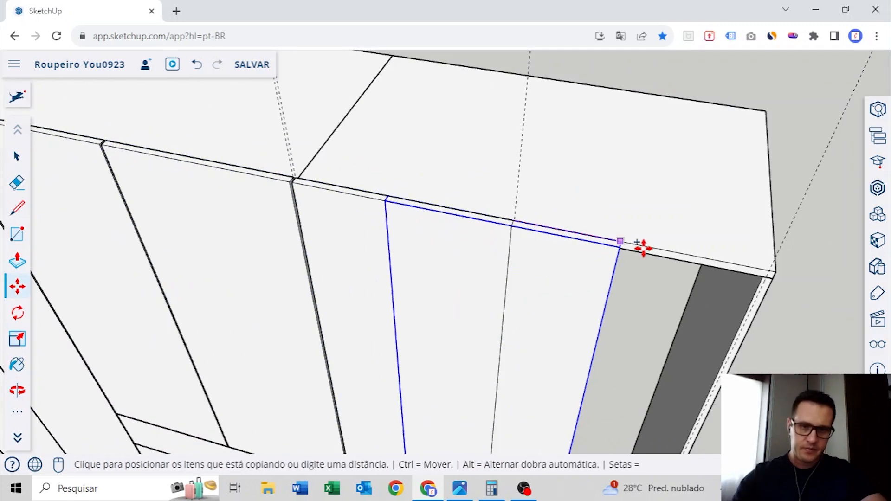
scroll(640, 249, up, 6)
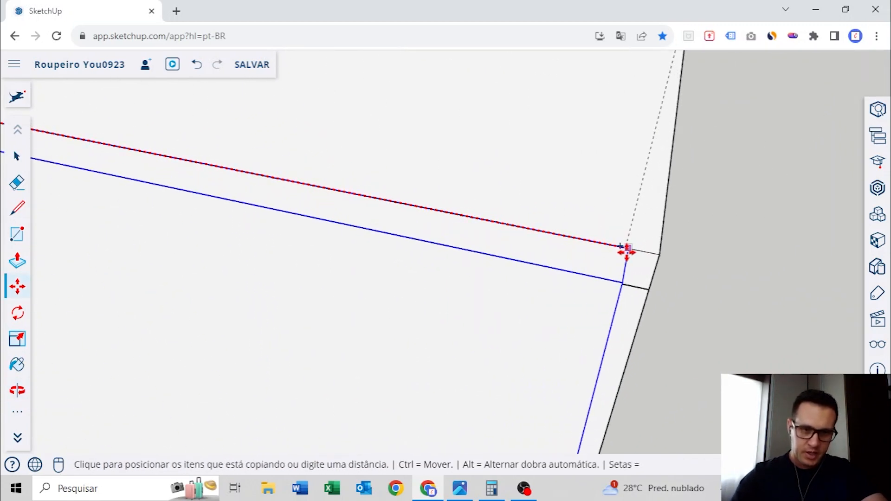
click(627, 247)
Move the last door copy so that its outer top corner sits exactly on the side panel's gap guide
scroll(626, 250, up, 1)
scroll(627, 250, up, 4)
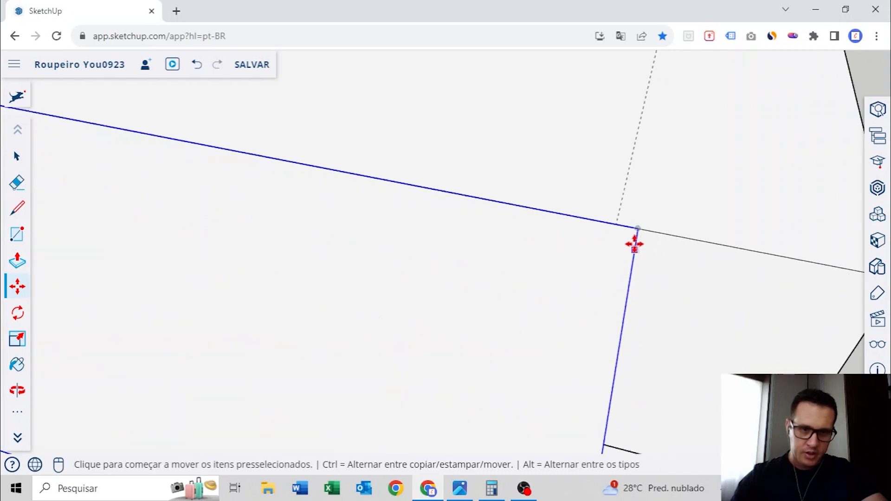
click(619, 227)
click(617, 226)
scroll(618, 226, down, 10)
middle_drag(464, 226, 551, 259)
key(space)
click(570, 191)
Delete all guides from the model
scroll(568, 187, down, 5)
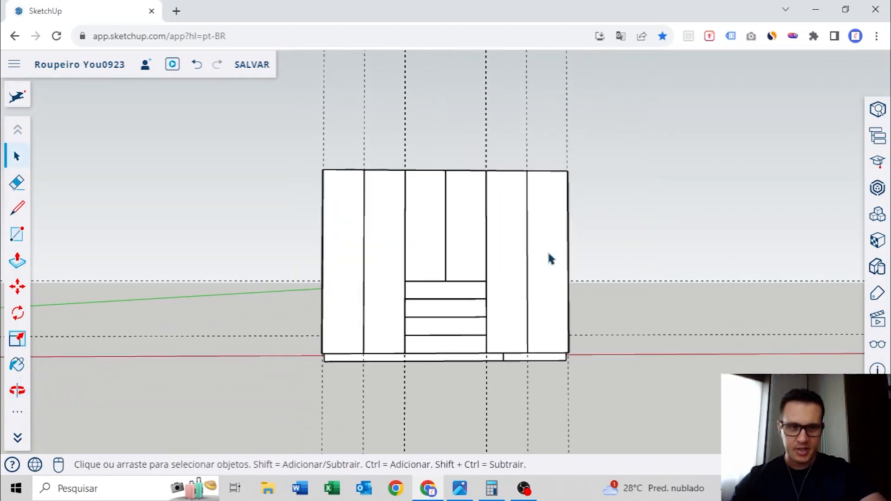
click(878, 368)
click(728, 363)
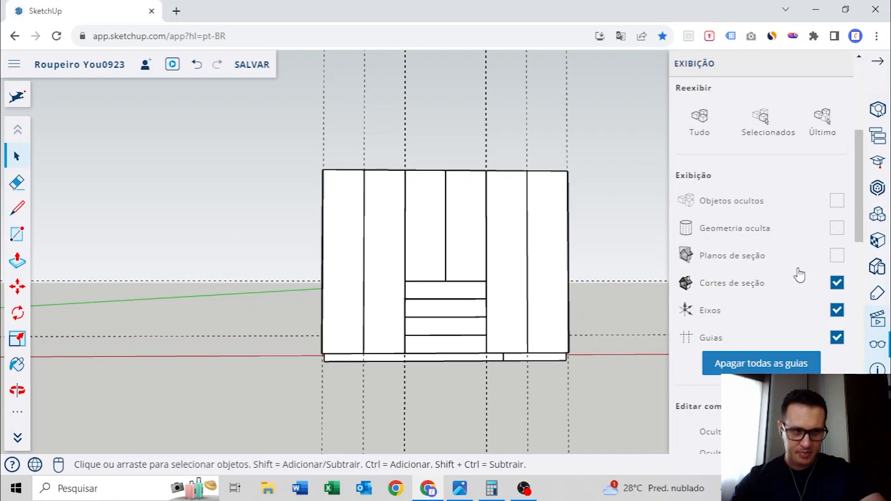
click(869, 60)
middle_drag(509, 231, 505, 258)
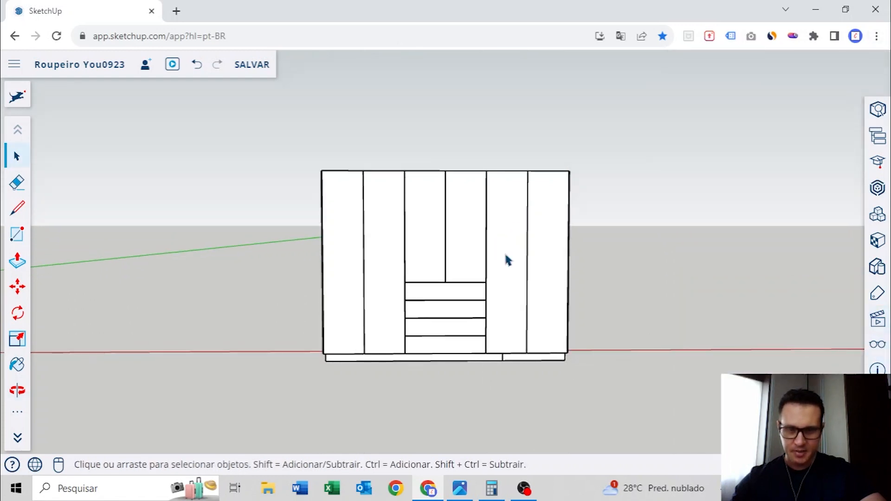
scroll(518, 260, up, 2)
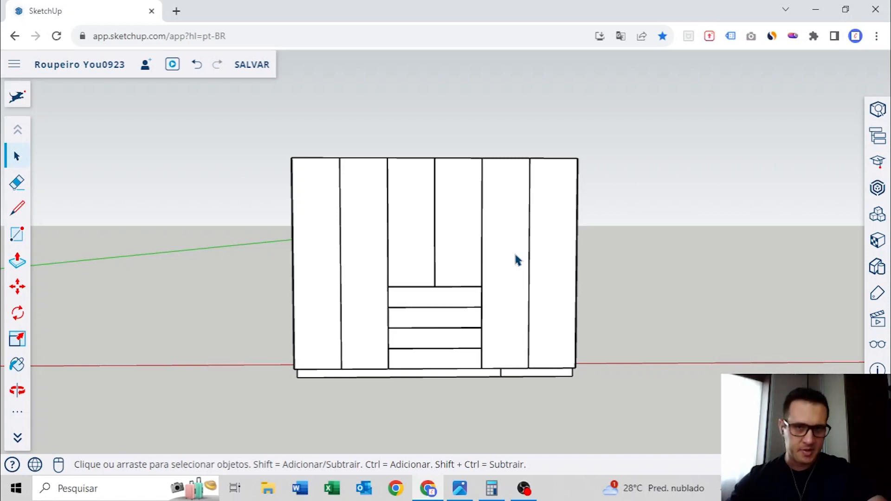
Draw a rectangle over the bottom panel of the right-hand bay as seen from the back, and extrude it upward into a thin shelf
middle_drag(237, 226, 494, 312)
scroll(461, 312, up, 10)
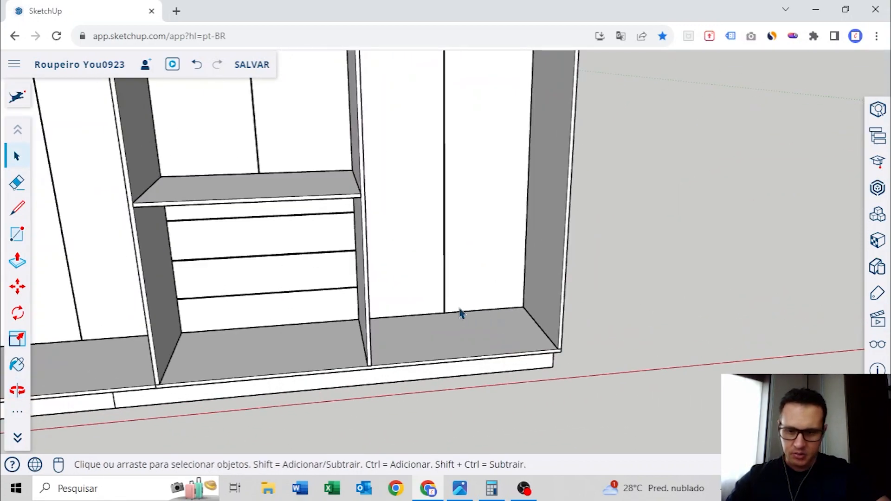
key(r)
click(547, 280)
middle_drag(408, 342, 305, 342)
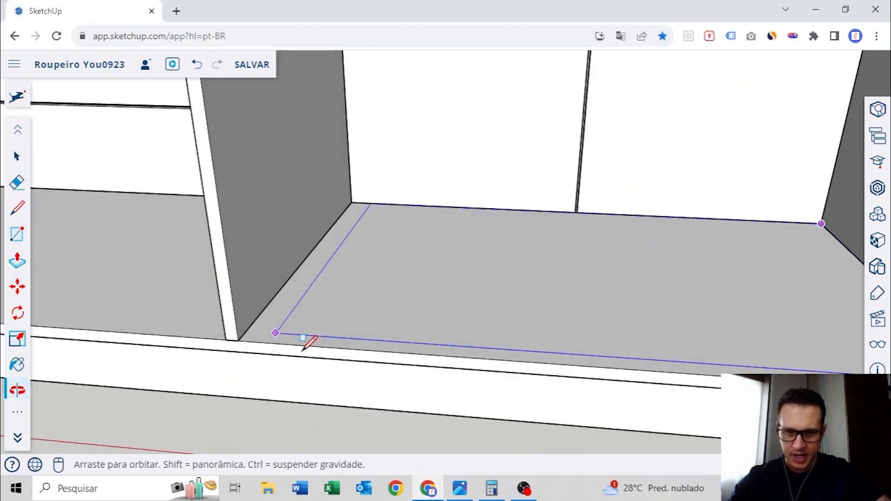
click(238, 340)
key(p)
click(338, 338)
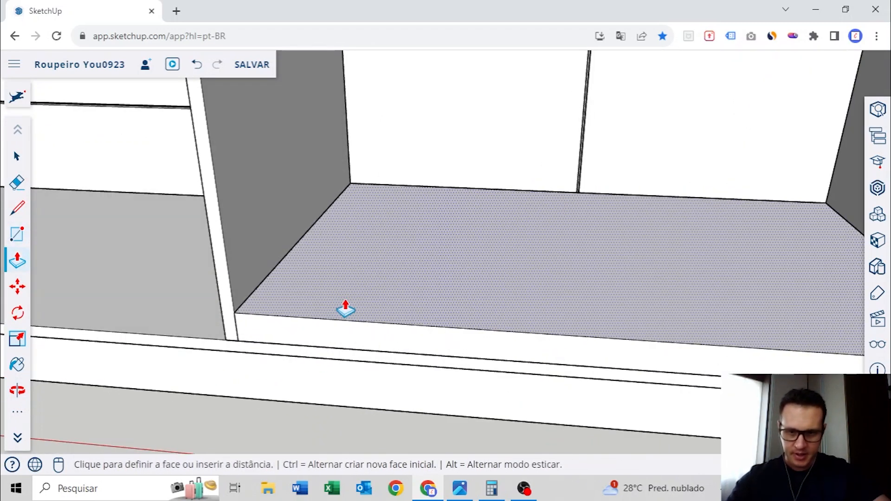
Select all of the new shelf's geometry and make it a group
key(space)
click(356, 296)
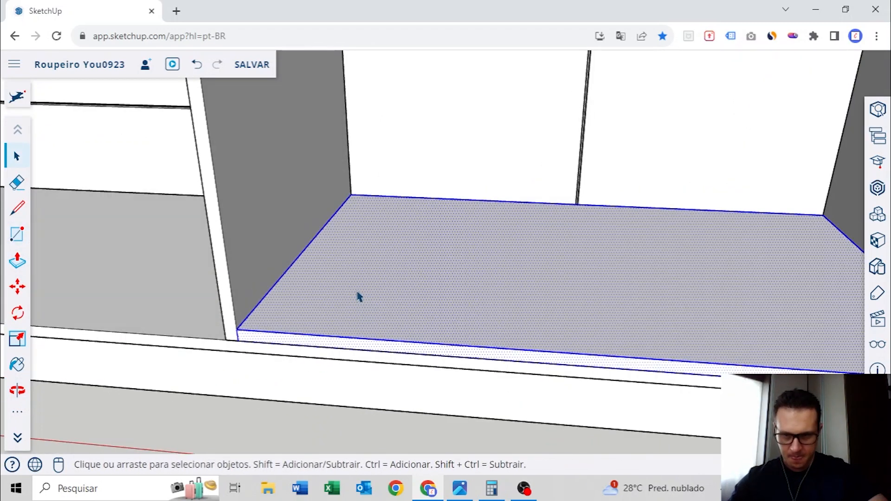
right_click(354, 300)
click(414, 325)
Raise the shelf group straight up along the outer side panel to form the bay's lowest compartment
scroll(388, 318, down, 4)
middle_drag(384, 318, 481, 320)
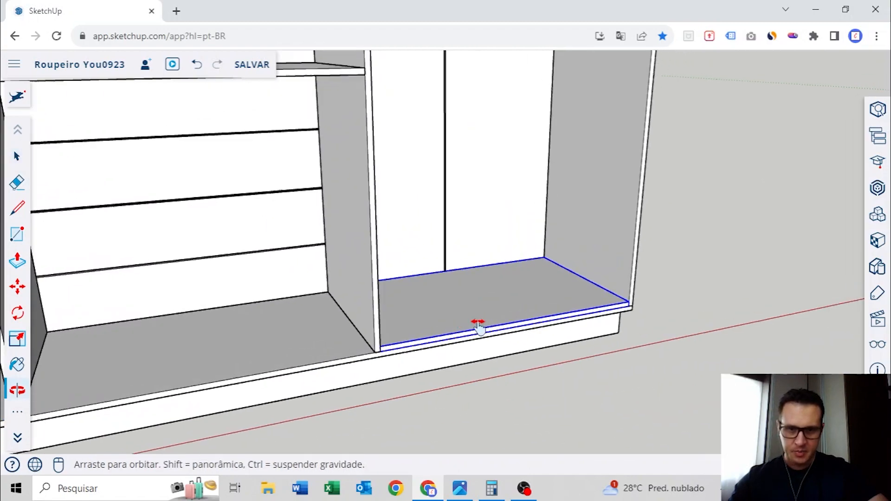
scroll(481, 319, down, 4)
shift+middle_drag(541, 232, 520, 270)
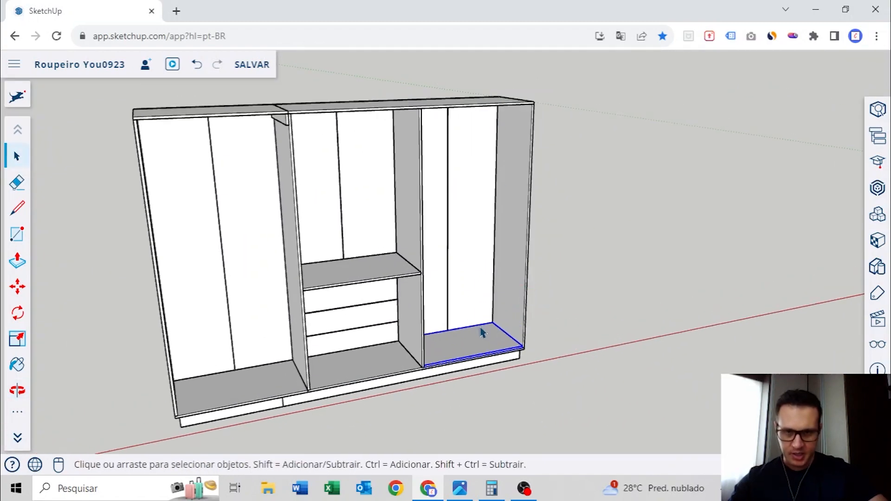
scroll(510, 329, up, 5)
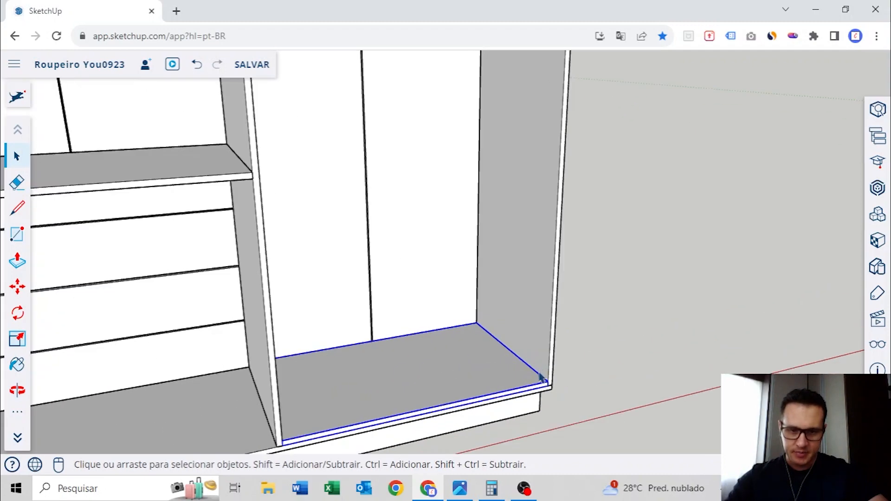
key(m)
click(554, 393)
scroll(555, 377, down, 4)
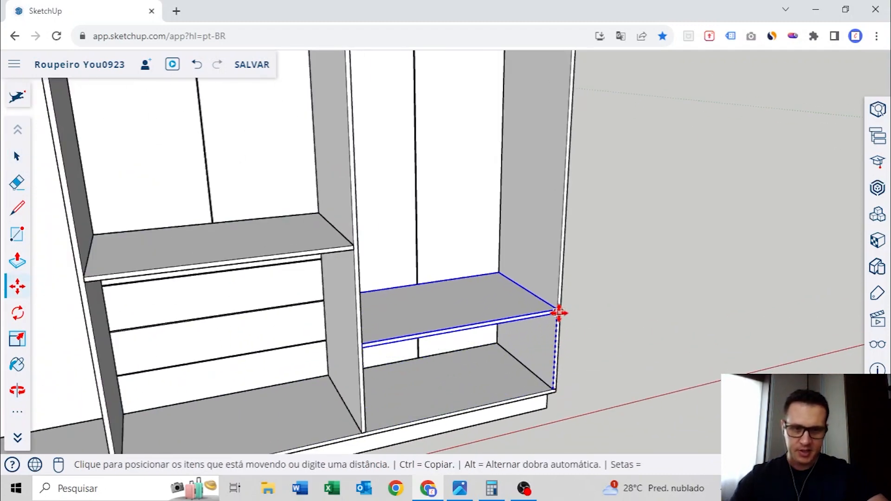
click(558, 312)
Copy the shelf straight up along the outer side panel twice, leaving a compartment between each pair of shelves
scroll(556, 313, up, 4)
key(ctrl)
click(562, 310)
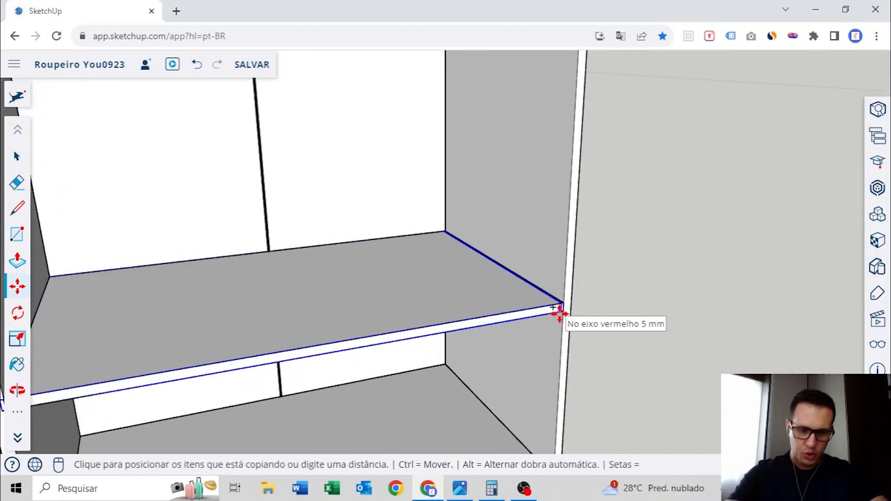
scroll(563, 278, down, 4)
click(562, 217)
scroll(563, 217, up, 3)
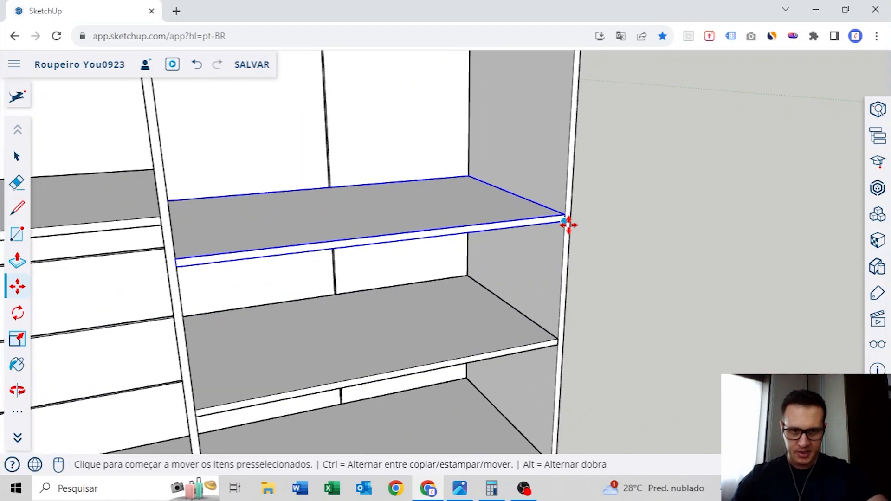
click(562, 217)
scroll(563, 217, down, 2)
scroll(552, 241, down, 3)
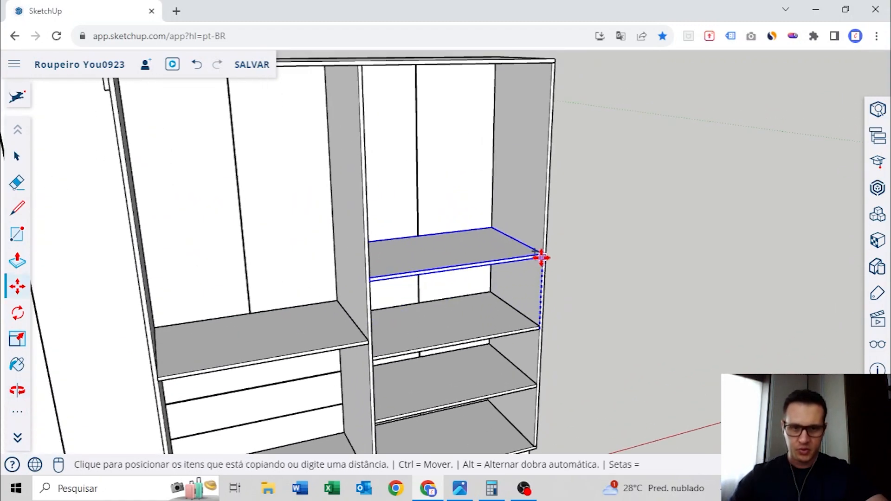
click(541, 248)
Copy the uppermost shelf straight up once more, leaving a final compartment beneath the wardrobe's top panel
scroll(541, 248, up, 3)
click(543, 247)
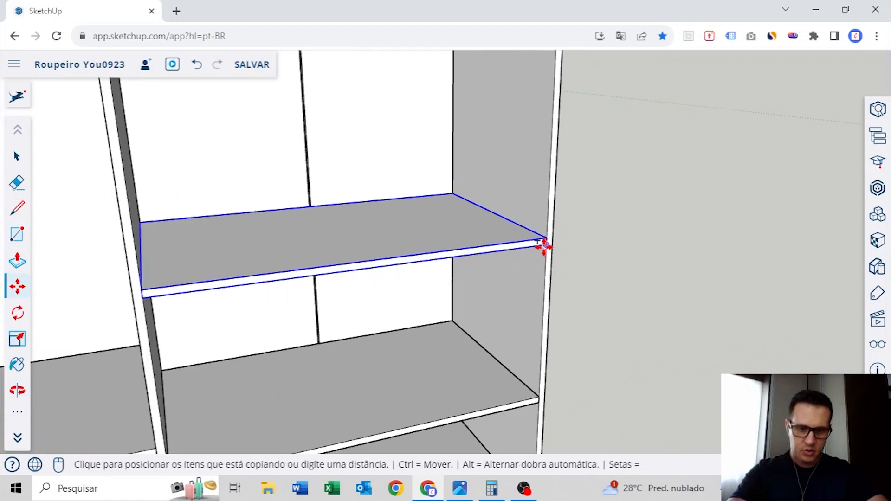
scroll(543, 246, down, 4)
click(546, 200)
middle_drag(500, 289, 480, 277)
scroll(499, 217, down, 5)
key(space)
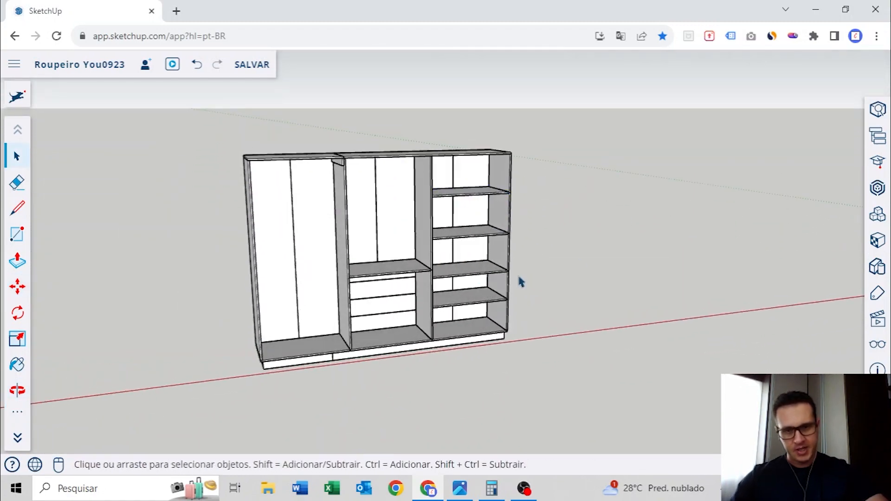
scroll(520, 282, up, 2)
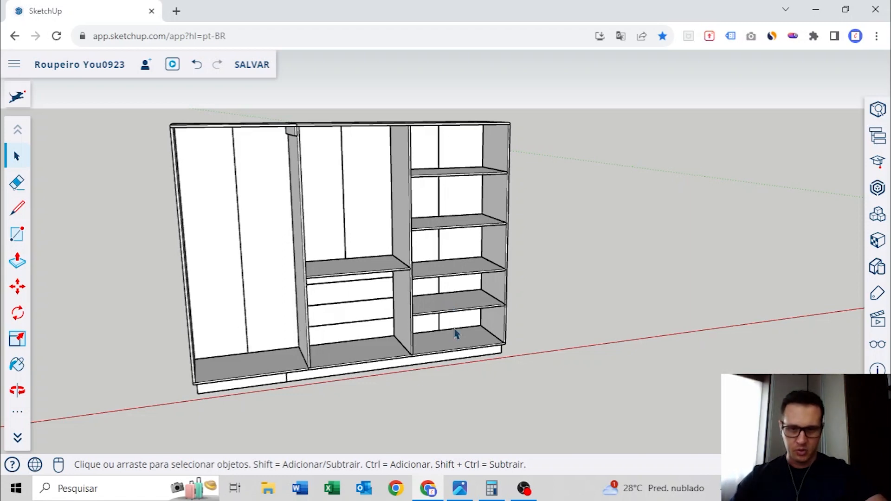
middle_drag(473, 269, 474, 198)
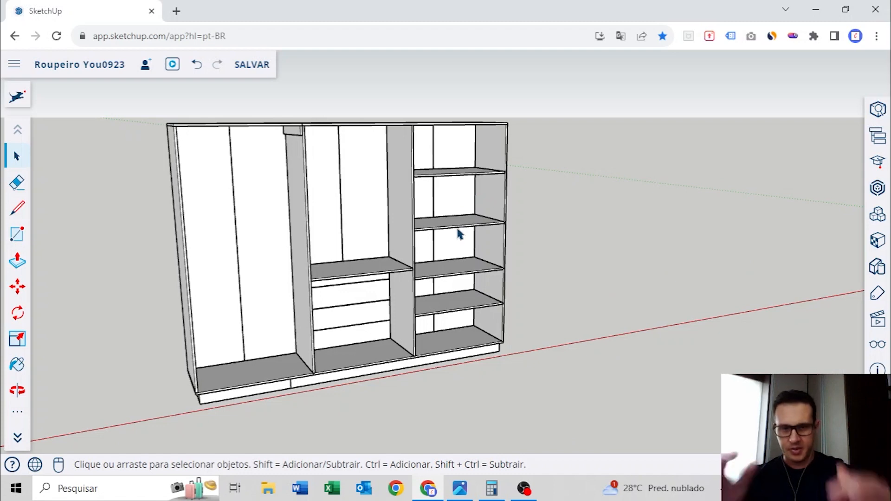
middle_drag(308, 230, 498, 188)
middle_drag(262, 232, 570, 255)
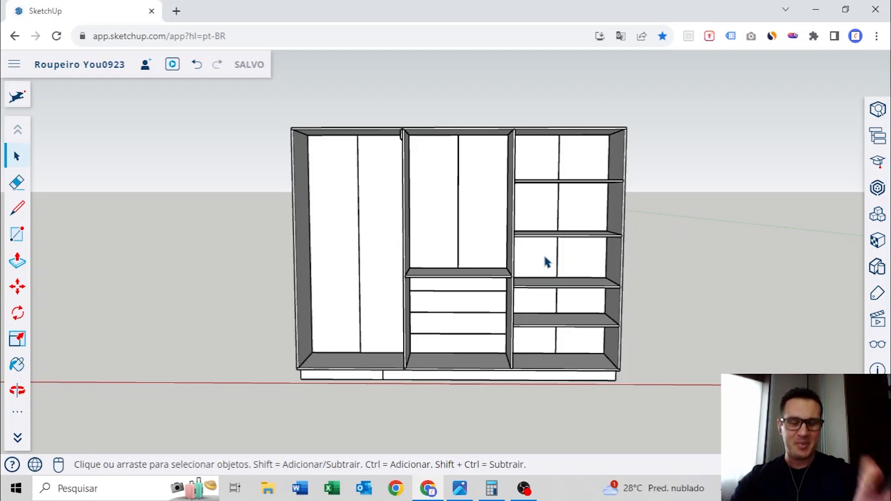
middle_drag(423, 253, 600, 213)
Copy the entire wardrobe along the red axis, placing the duplicate beside the original with a wide gap between them
scroll(599, 211, down, 3)
middle_drag(543, 211, 434, 219)
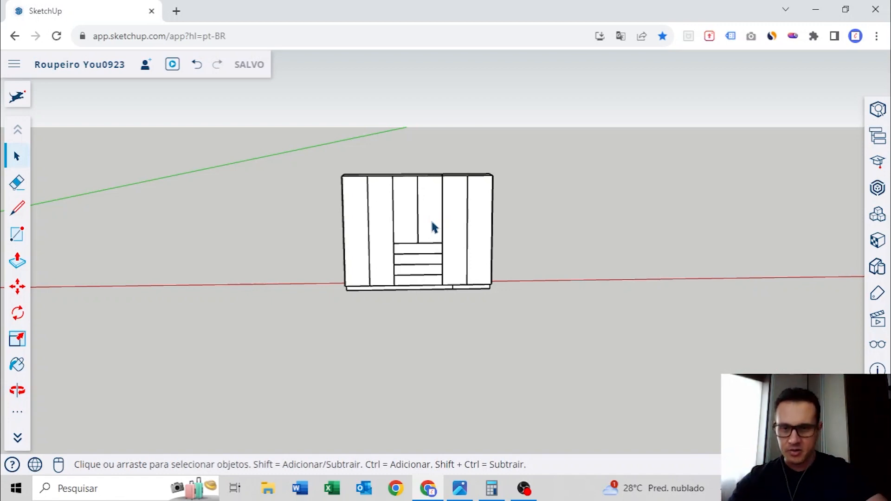
drag(302, 150, 529, 317)
scroll(485, 269, up, 4)
middle_drag(454, 249, 478, 273)
key(m)
key(ctrl)
click(325, 176)
scroll(324, 174, down, 4)
shift+middle_drag(491, 185, 387, 188)
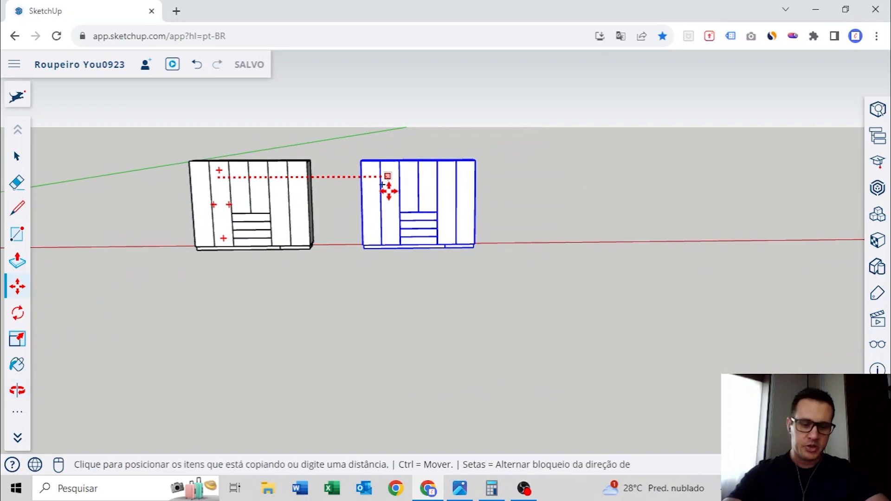
click(509, 175)
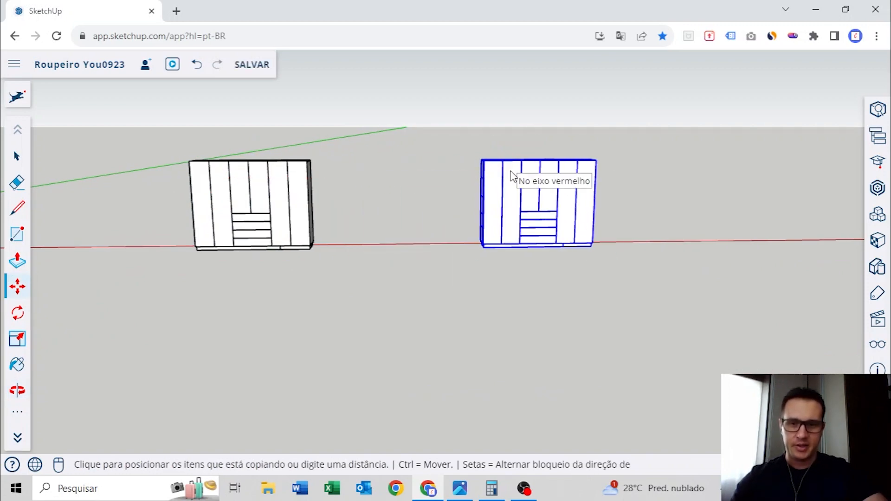
Move the six doors of the copied wardrobe together away from its carcass along the red axis, keeping the drawer fronts in place
key(space)
middle_drag(268, 190, 362, 201)
scroll(477, 185, up, 3)
middle_drag(495, 183, 452, 230)
click(525, 171)
scroll(407, 166, up, 4)
click(293, 170)
ctrl+click(362, 160)
ctrl+click(397, 155)
ctrl+click(452, 158)
ctrl+click(501, 153)
ctrl+click(539, 141)
middle_drag(390, 184, 384, 193)
key(m)
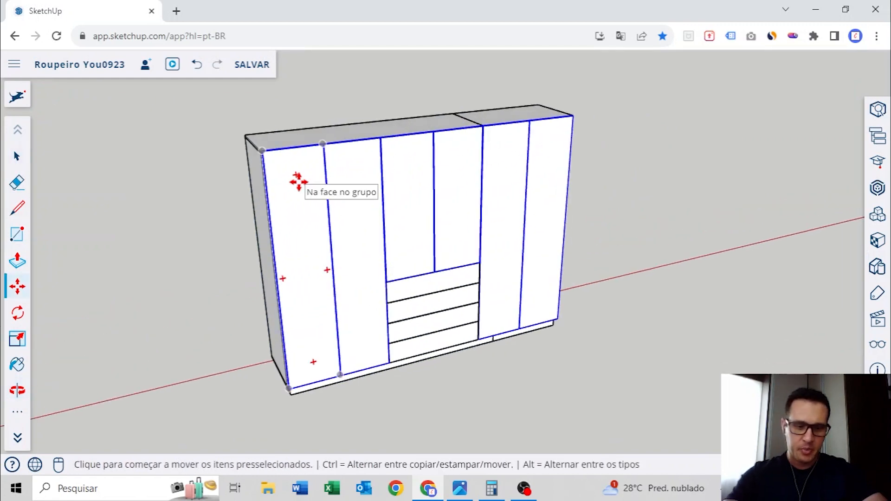
click(298, 180)
scroll(325, 181, down, 3)
click(572, 145)
key(space)
Examine the copied wardrobe's side panels, dividers and open compartments with the doors moved aside
middle_drag(319, 171, 358, 195)
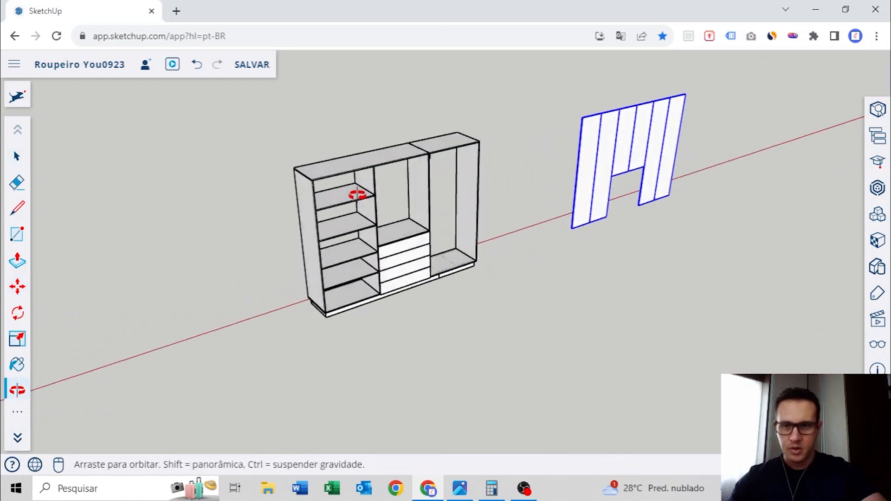
scroll(326, 217, up, 3)
click(327, 218)
ctrl+click(425, 175)
ctrl+click(508, 185)
ctrl+click(541, 152)
click(628, 122)
middle_drag(627, 121, 587, 157)
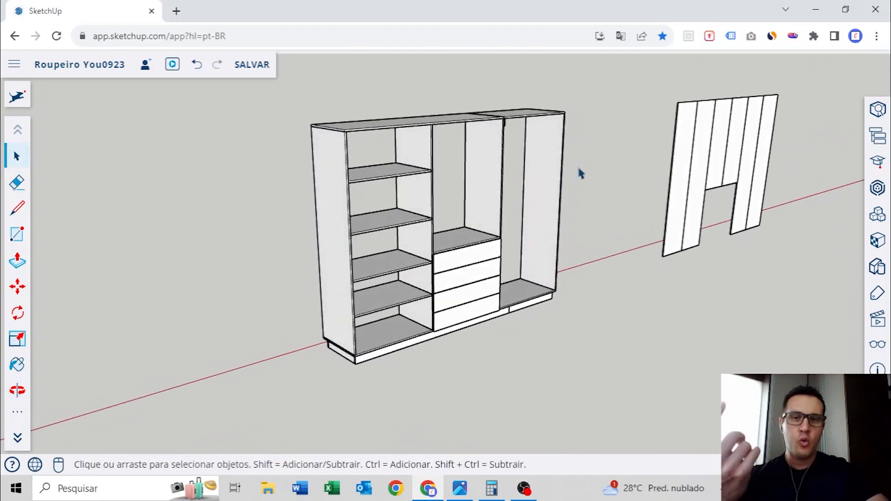
Measure the depth of the copied wardrobe's outer side panel beside the shelves
middle_drag(322, 185, 350, 197)
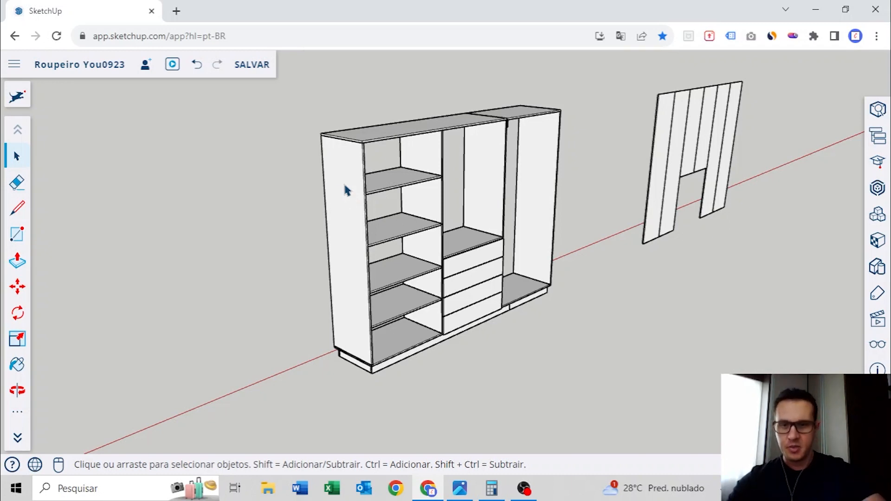
scroll(346, 187, up, 4)
key(t)
click(300, 131)
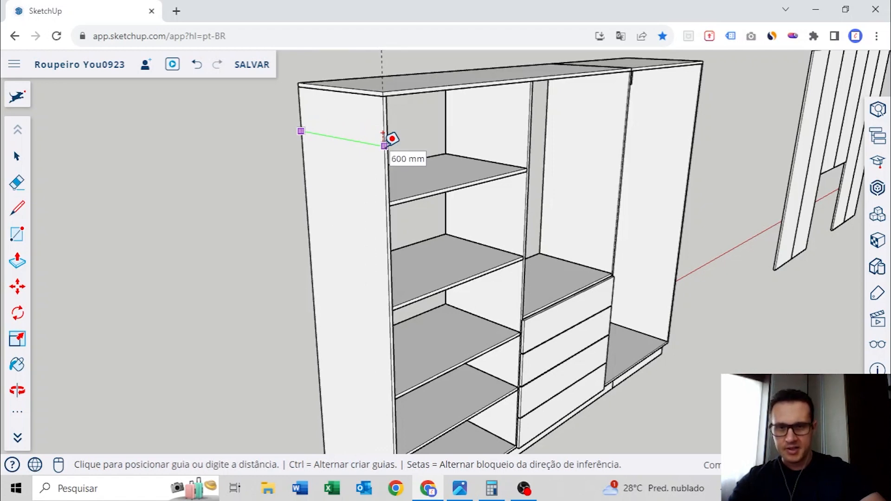
key(Escape)
Measure the height of the same outer side panel from its bottom edge up to the top panel
scroll(377, 142, down, 4)
scroll(363, 375, up, 6)
click(400, 332)
scroll(407, 181, down, 4)
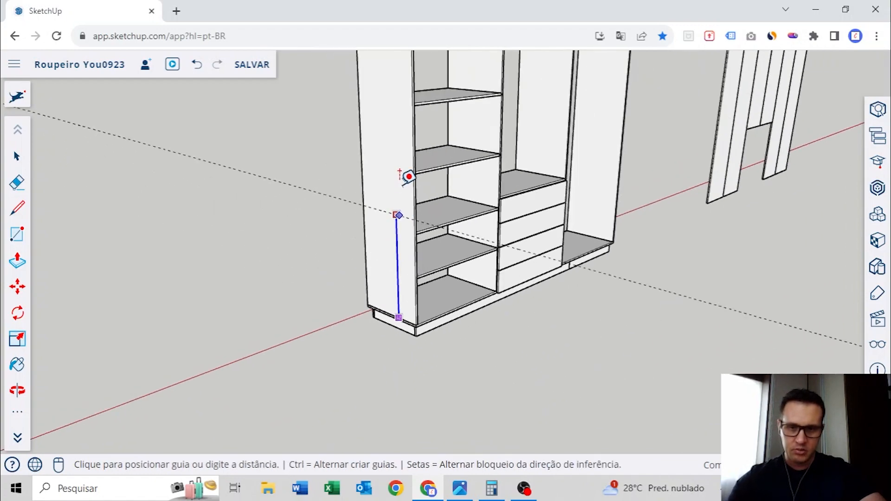
middle_drag(408, 181, 416, 376)
scroll(426, 235, up, 5)
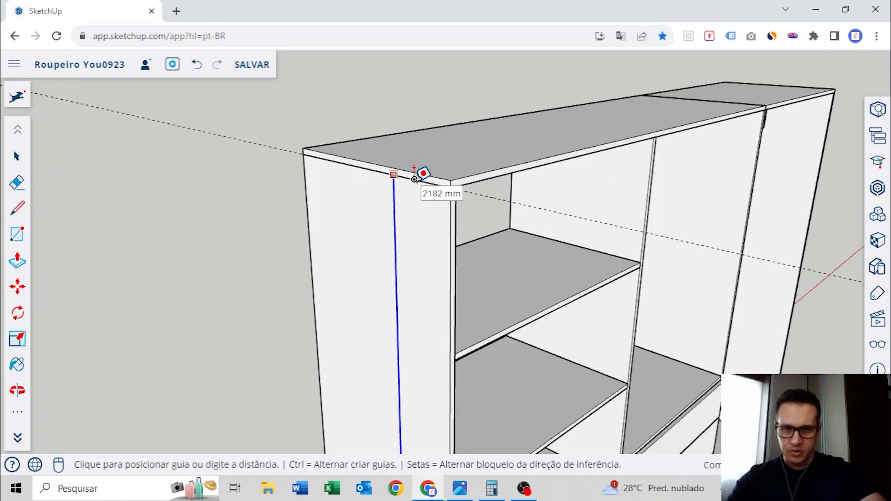
key(space)
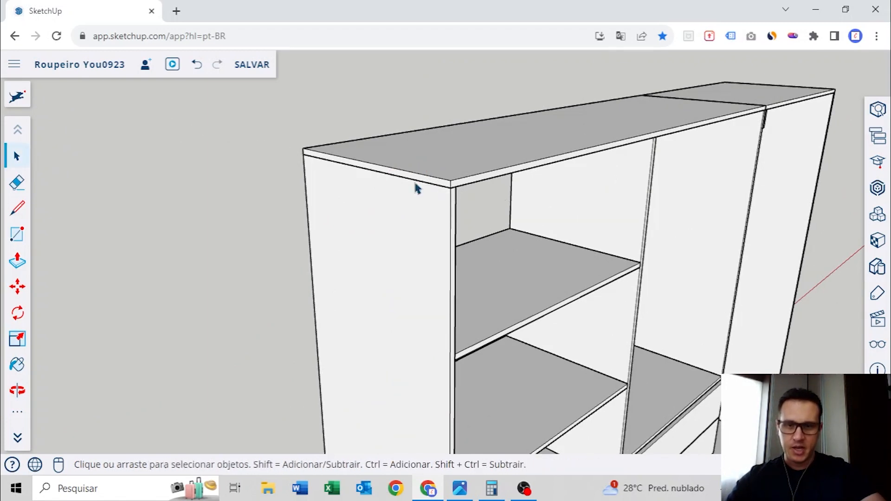
scroll(416, 187, down, 6)
middle_drag(429, 193, 520, 218)
scroll(528, 220, up, 4)
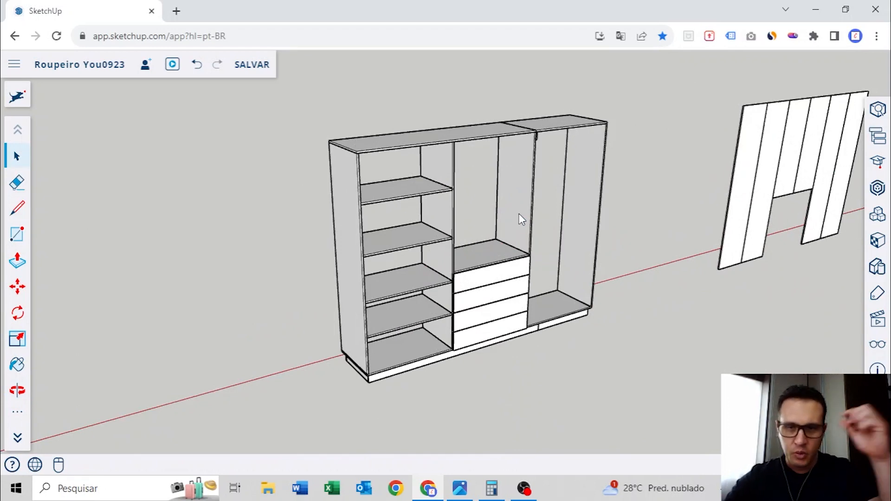